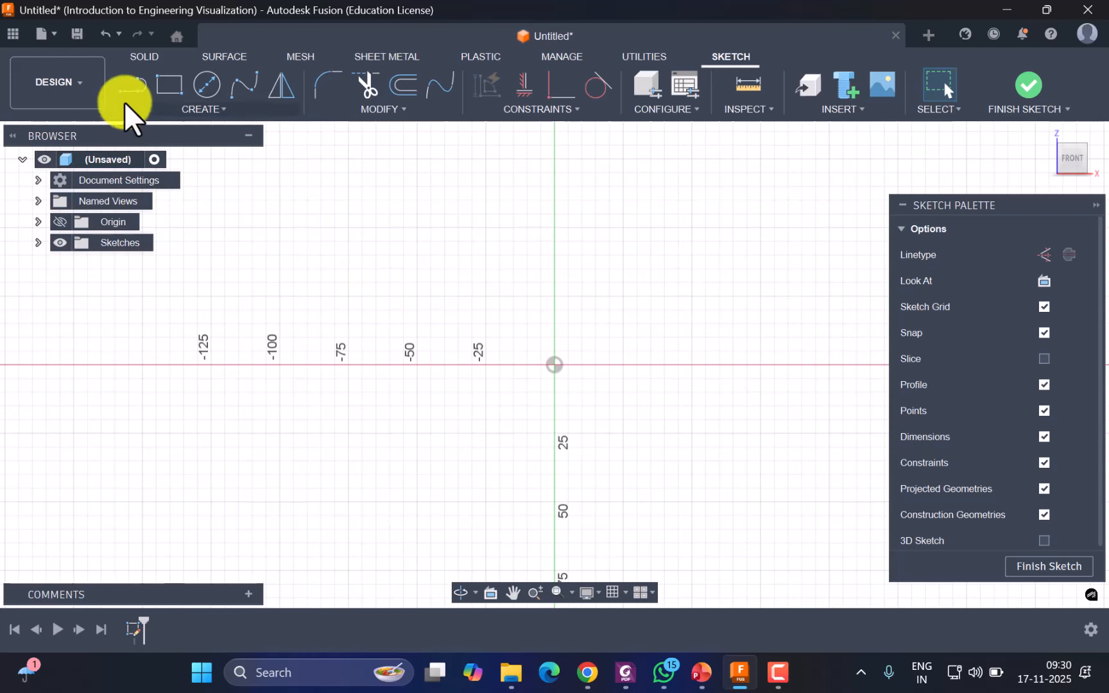
Sketch a closed stepped line profile from the origin: base about 77 mm, right side about 33 mm high, upper ledge about 30 mm wide, lower step on the left
left_click(131, 83)
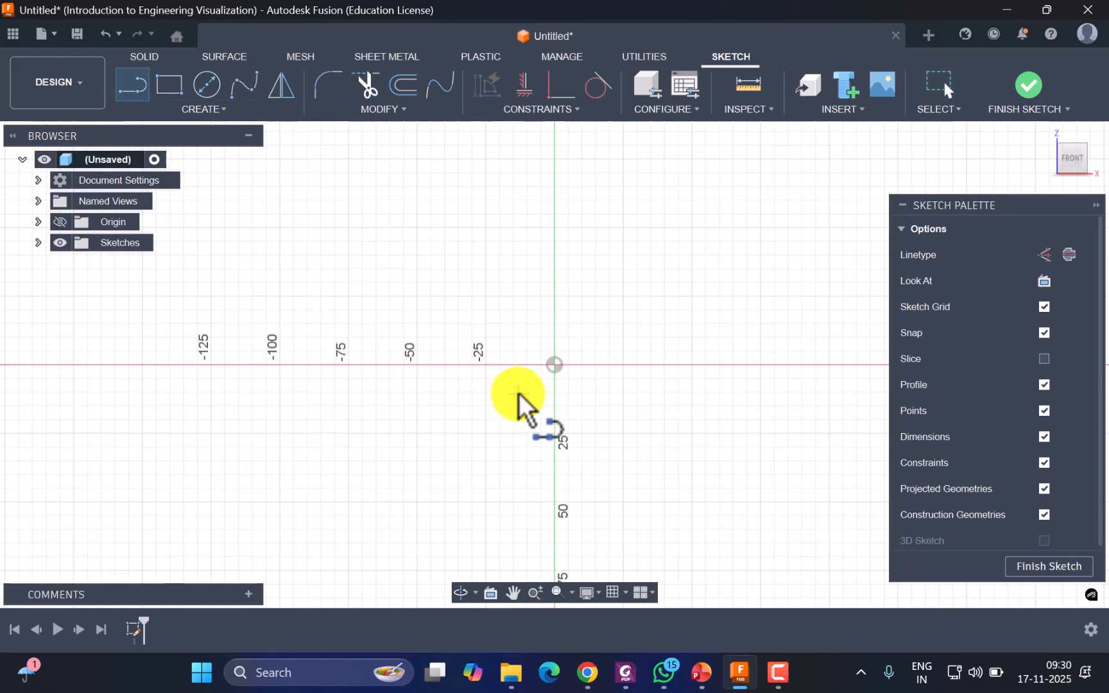
scroll(523, 391, "down", 2)
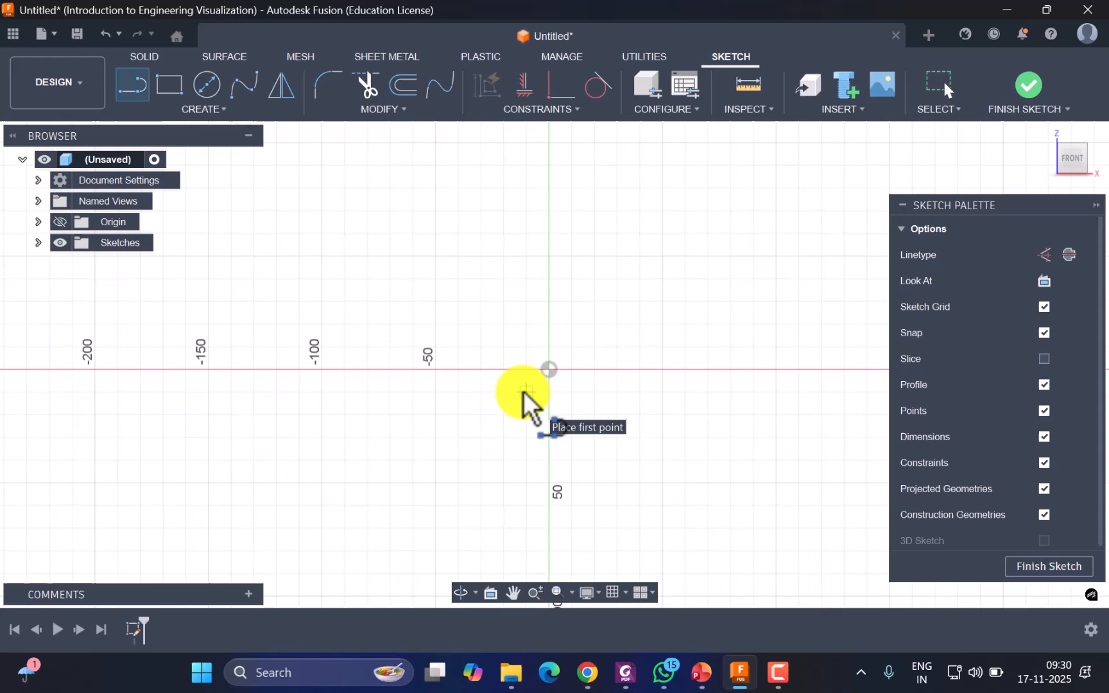
left_click(549, 370)
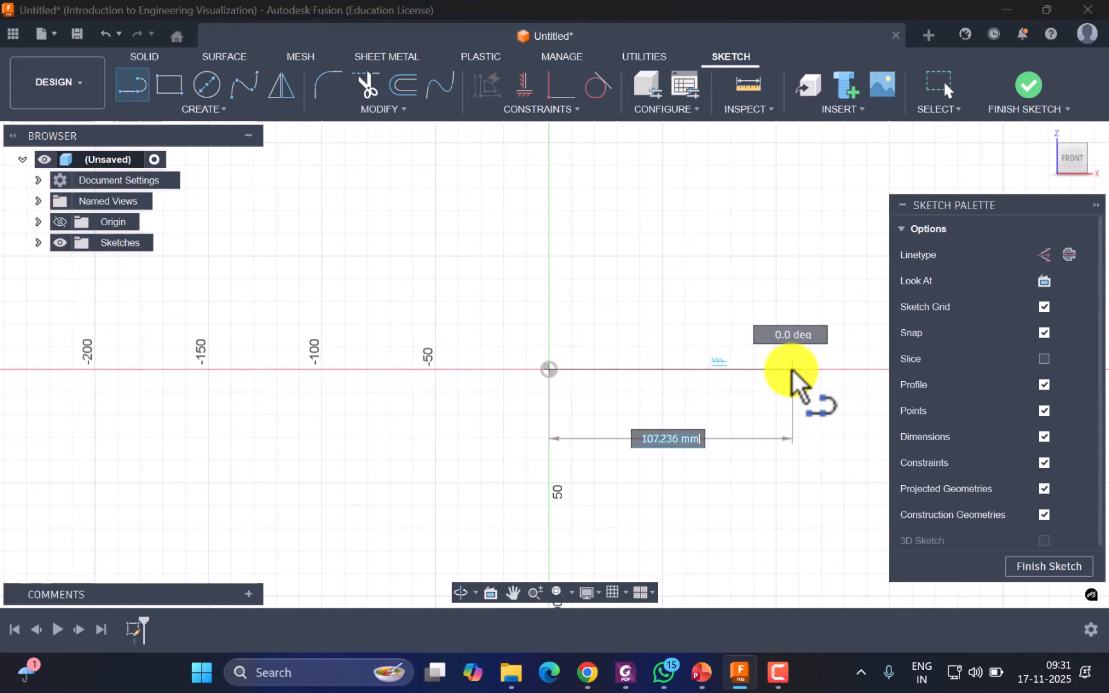
left_click(723, 369)
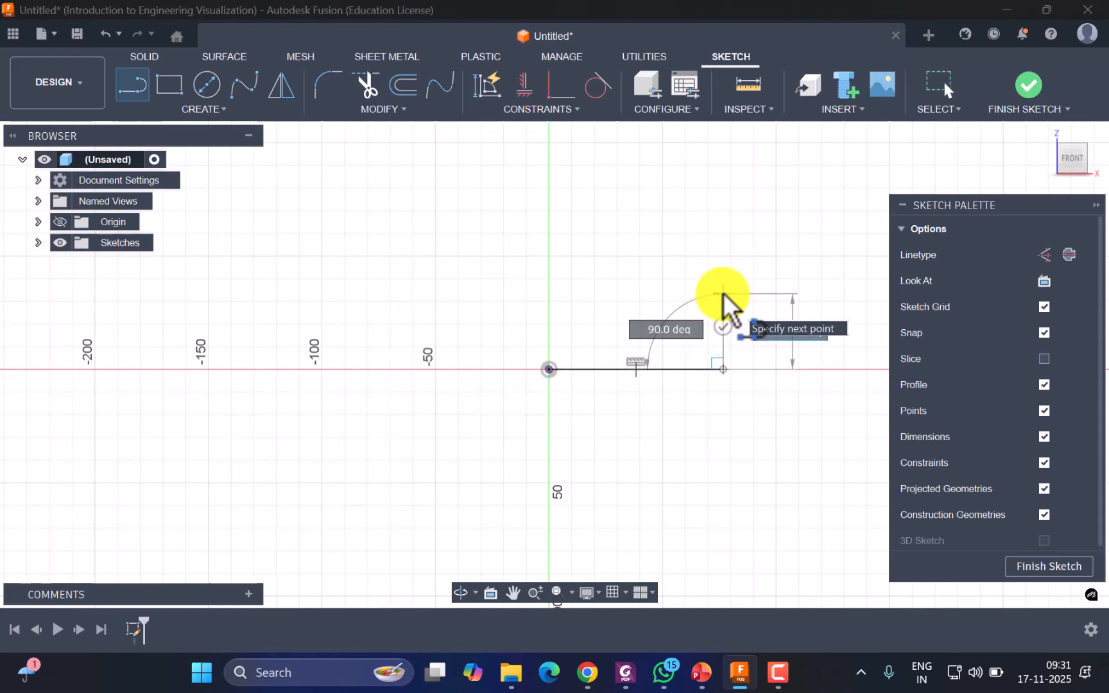
scroll(723, 295, "up", 2)
scroll(722, 297, "up", 2)
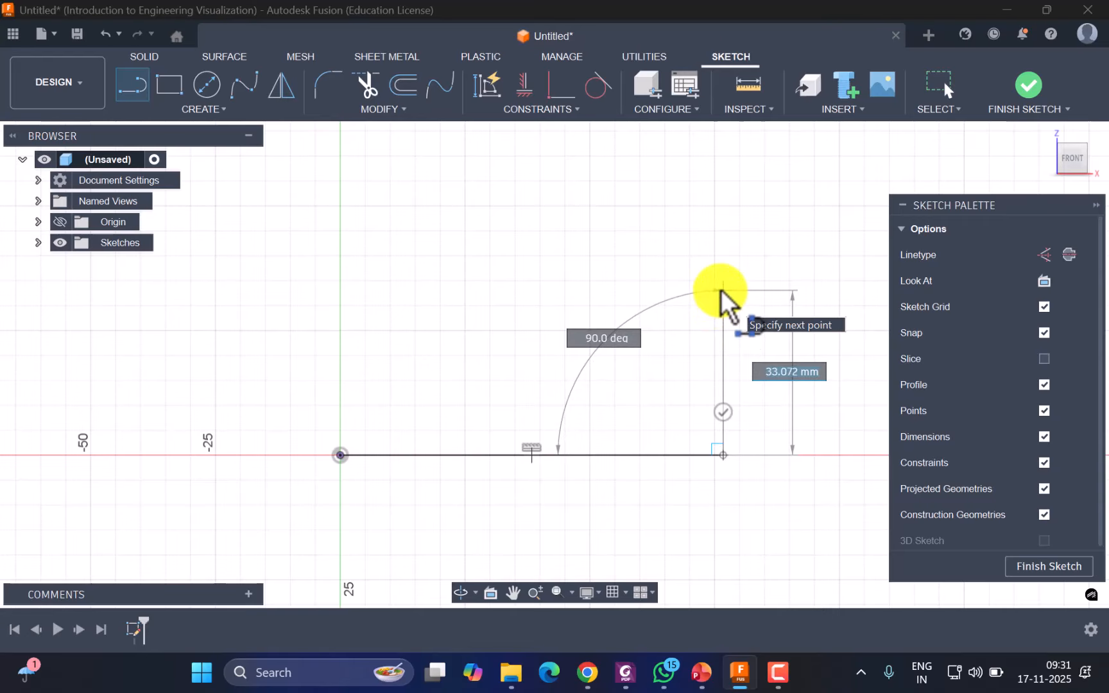
left_click(722, 291)
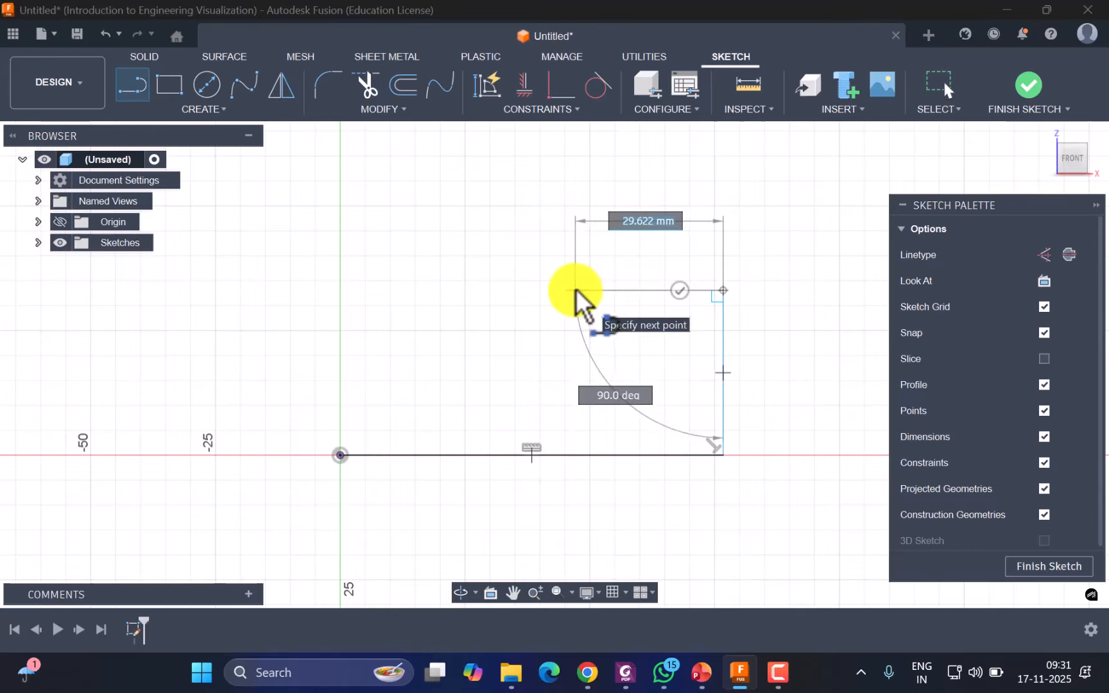
left_click(575, 290)
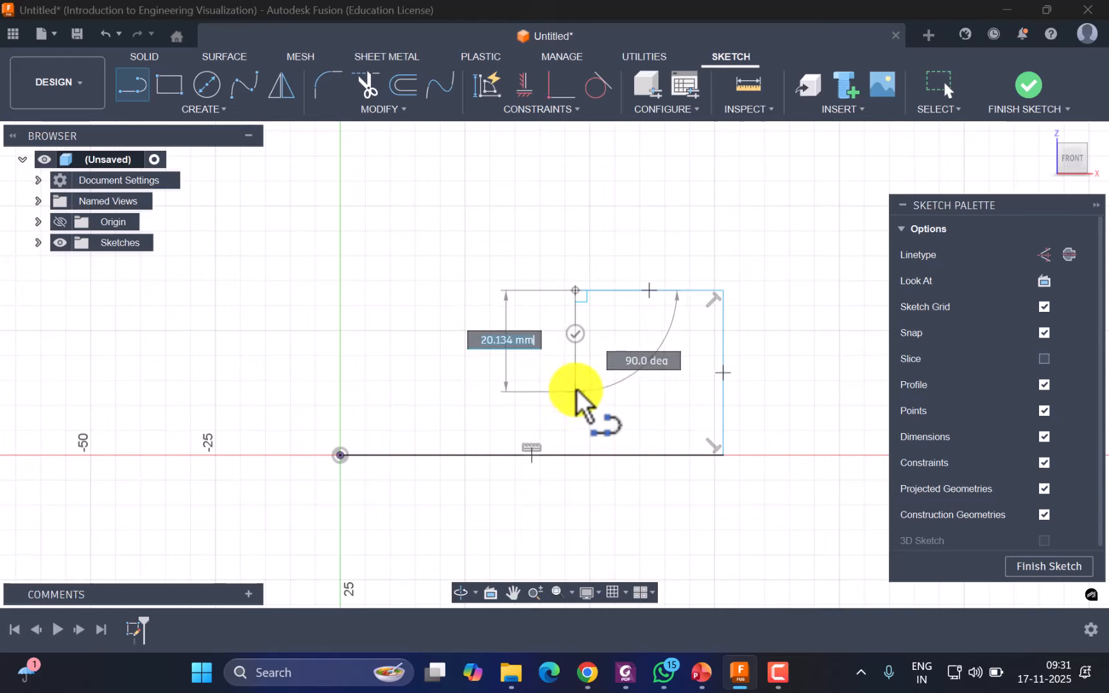
left_click(576, 388)
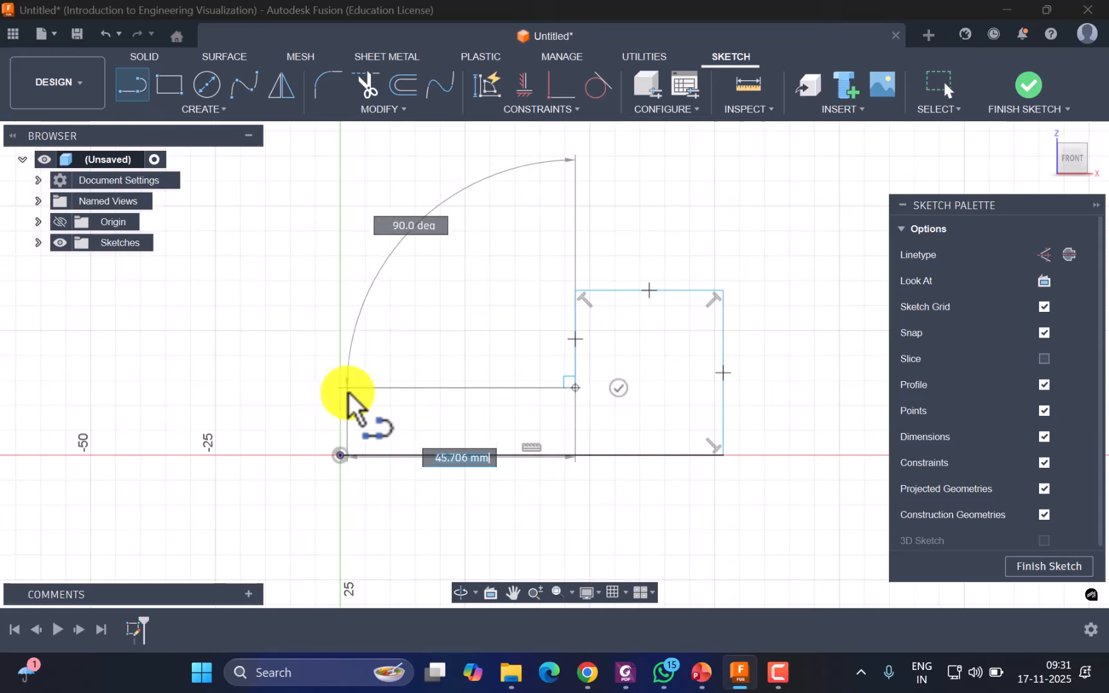
left_click(340, 389)
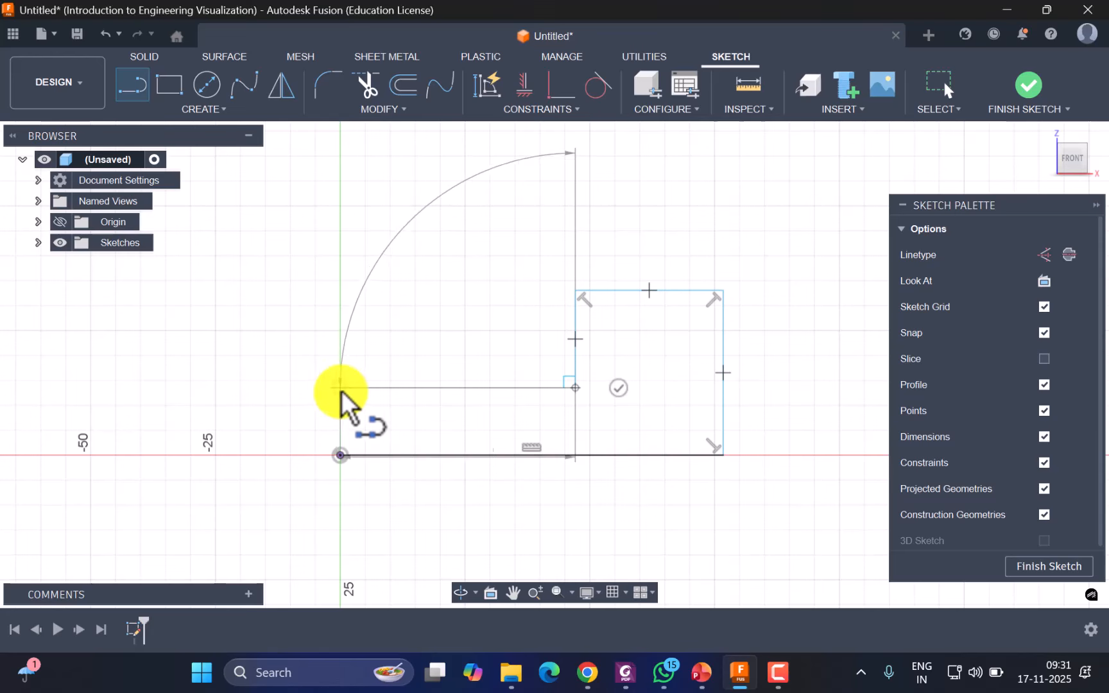
left_click(340, 455)
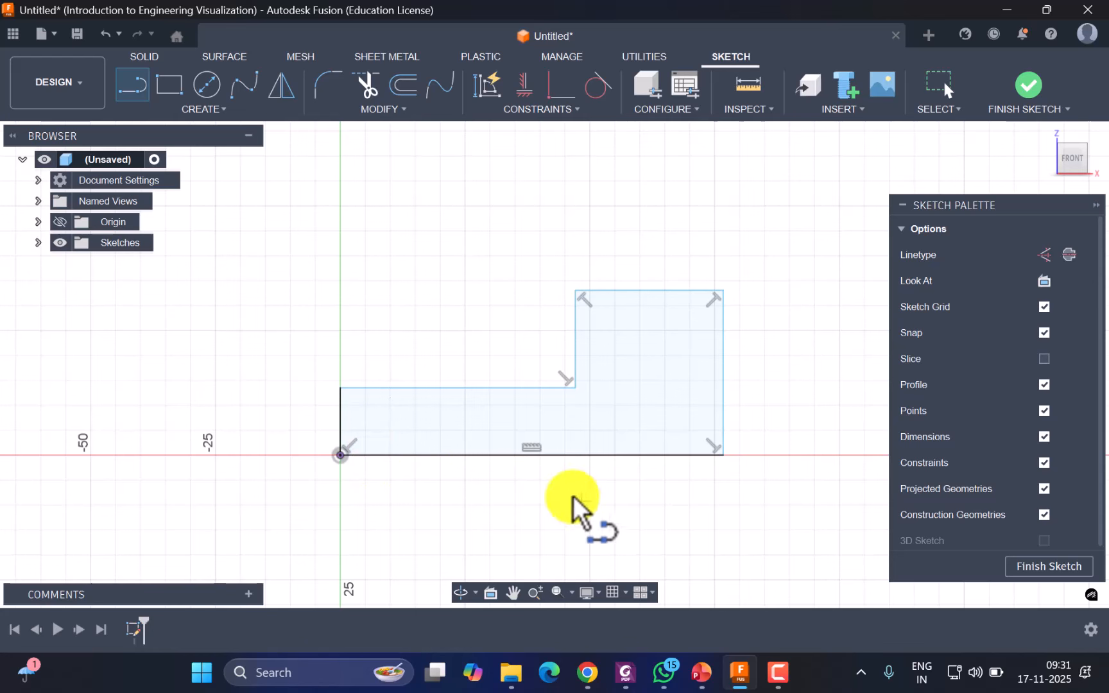
key("Escape")
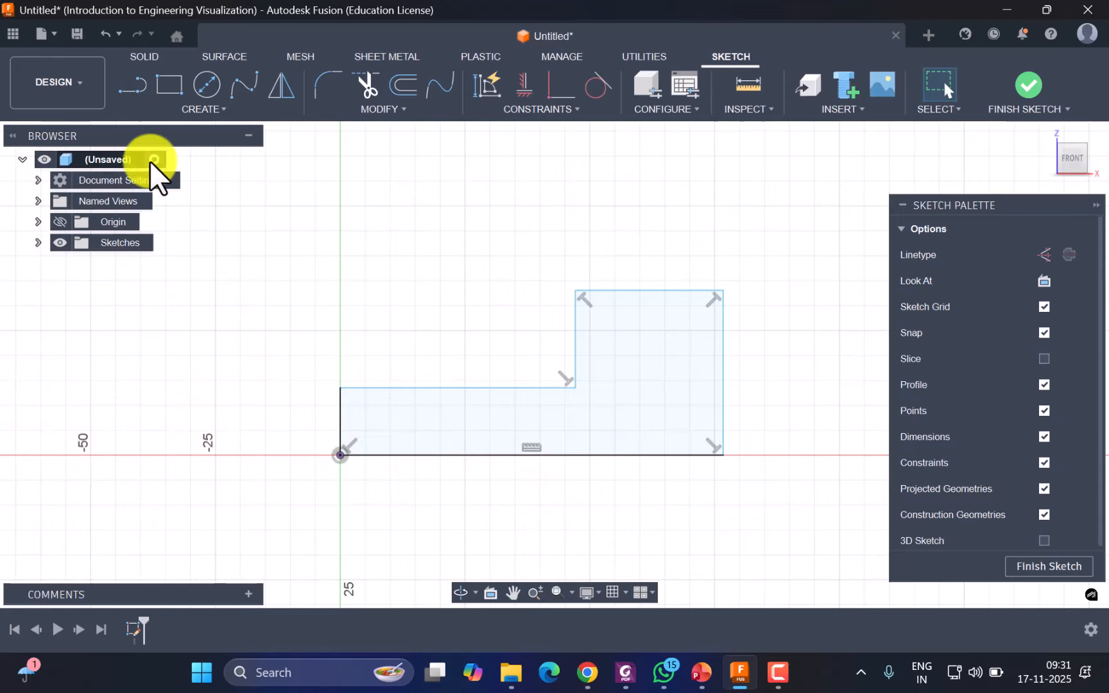
Dimension the profile's base line to 74 mm and its tall right side to 33 mm
key("d")
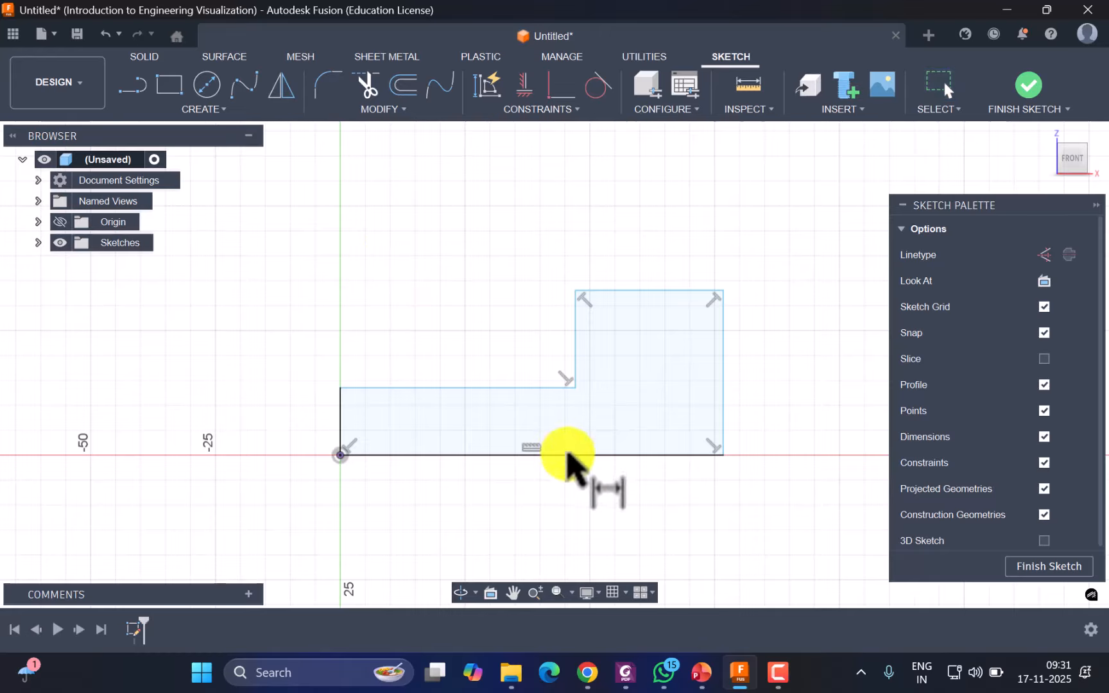
left_click(568, 455)
left_click(525, 517)
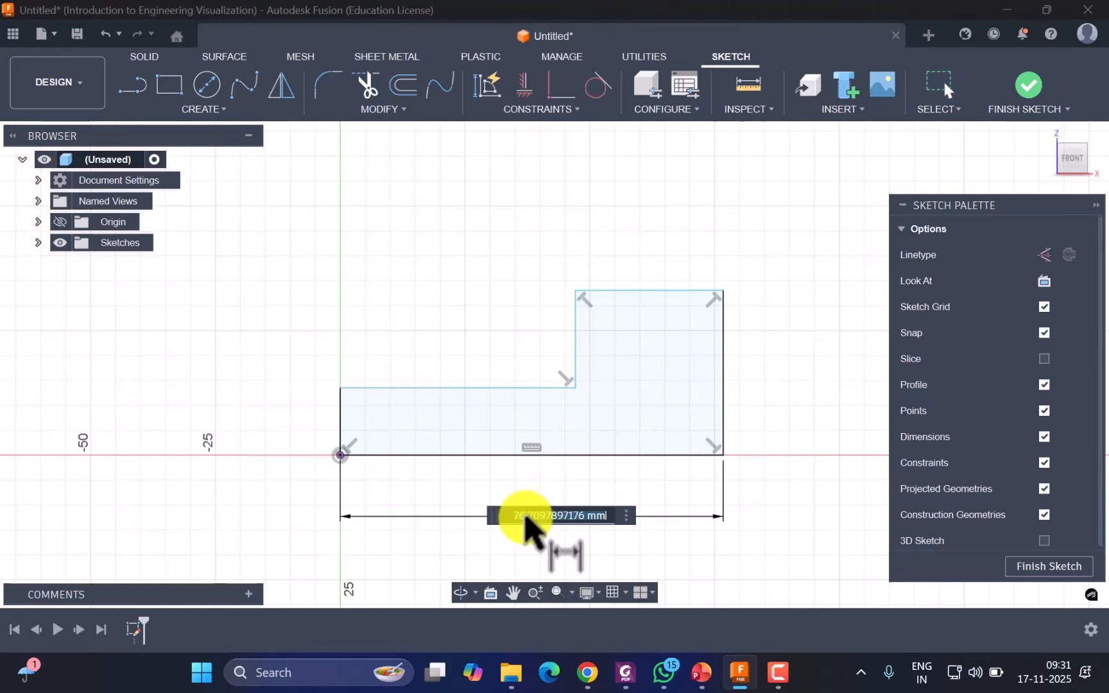
key("Return")
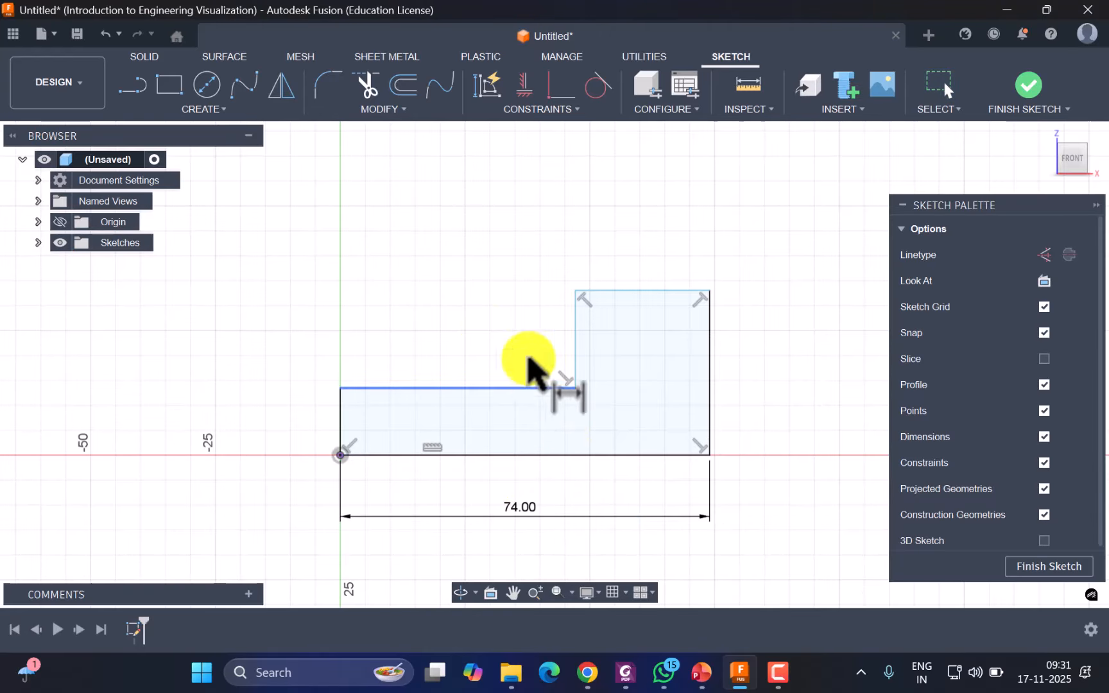
left_click(710, 378)
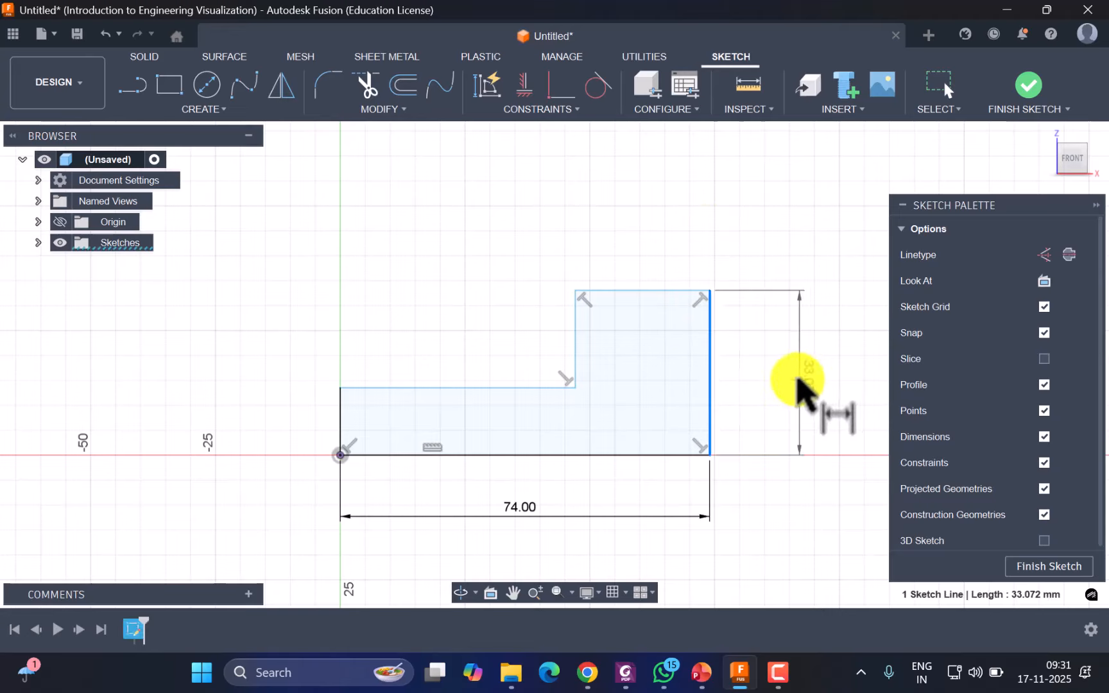
left_click(789, 382)
type("33")
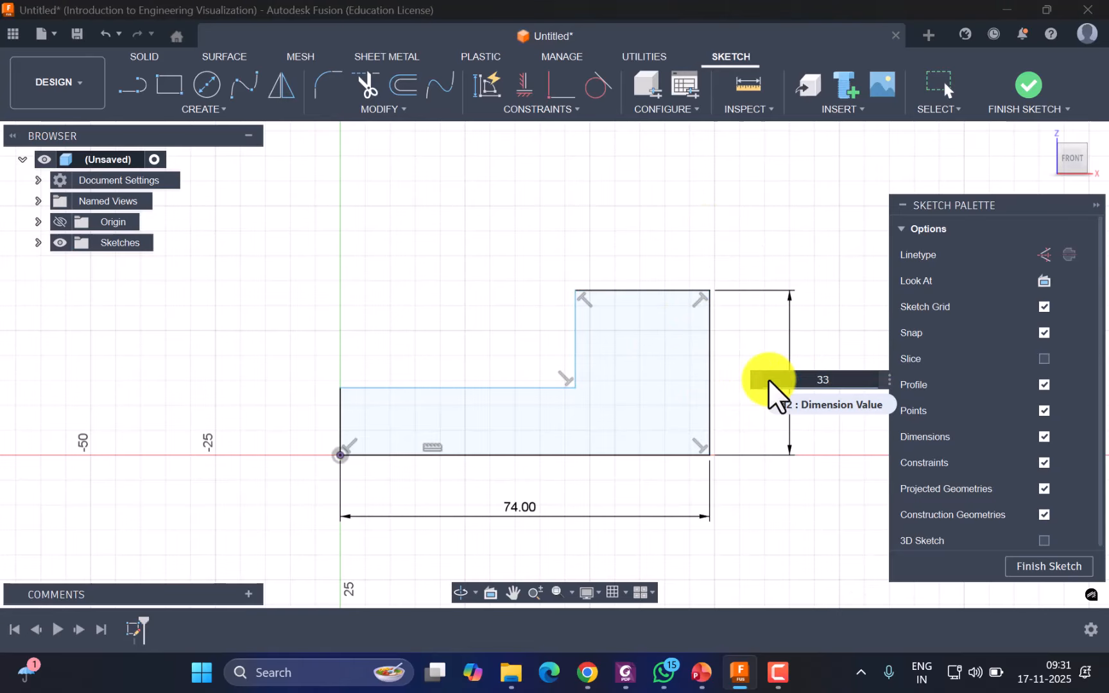
key("Return")
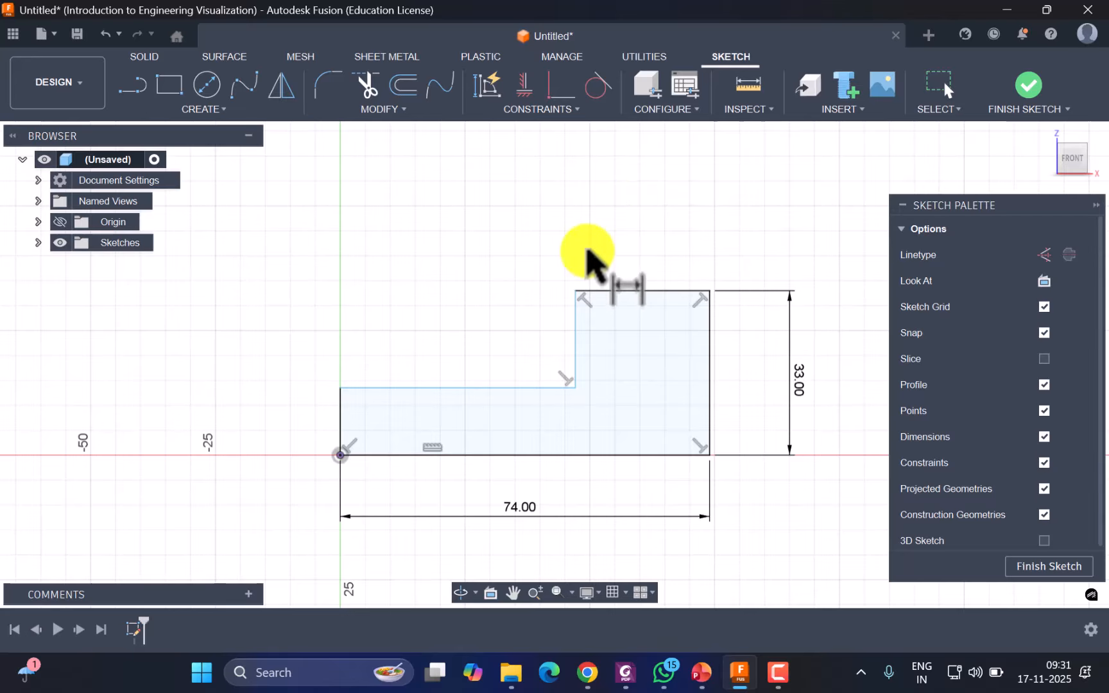
Dimension the top edge of the profile's tall section to 28 mm and its short left side to 14 mm
left_click(634, 291)
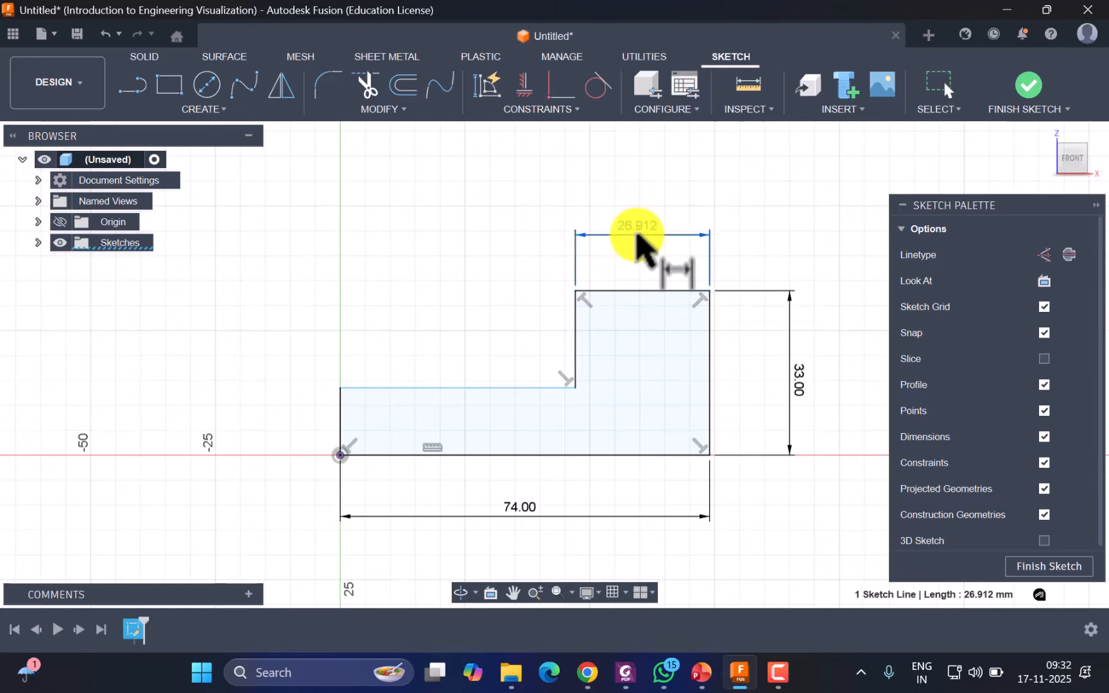
left_click(637, 239)
type("28")
key("Return")
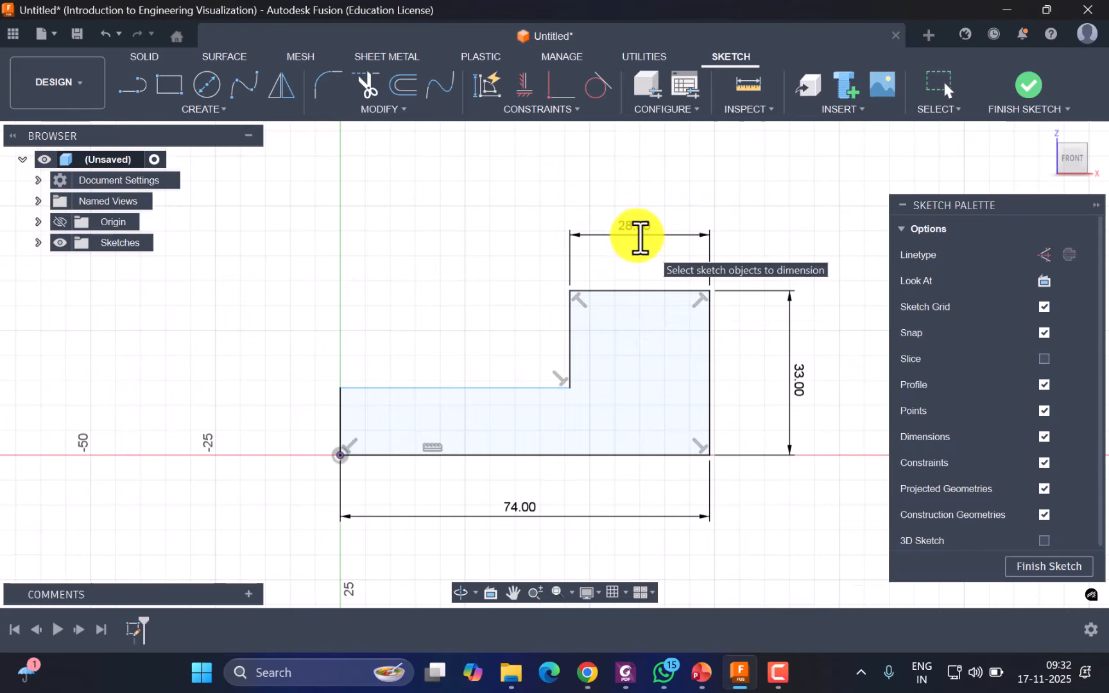
left_click(341, 421)
left_click(277, 422)
type("174")
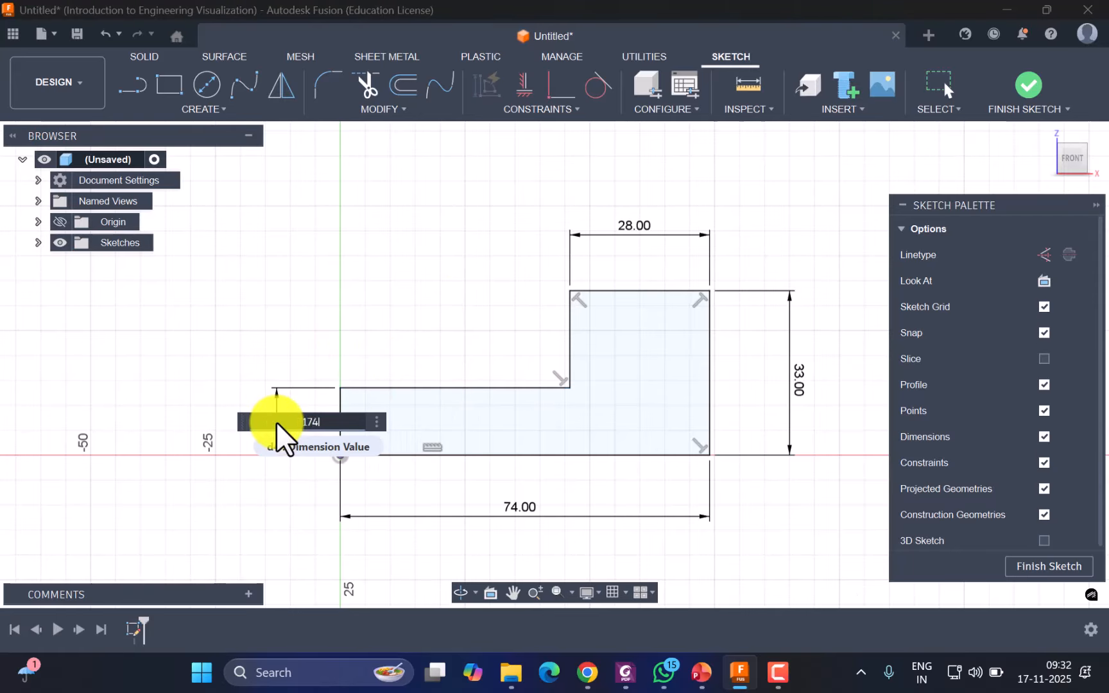
key("BackSpace")
key("BackSpace")
type("4")
key("Return")
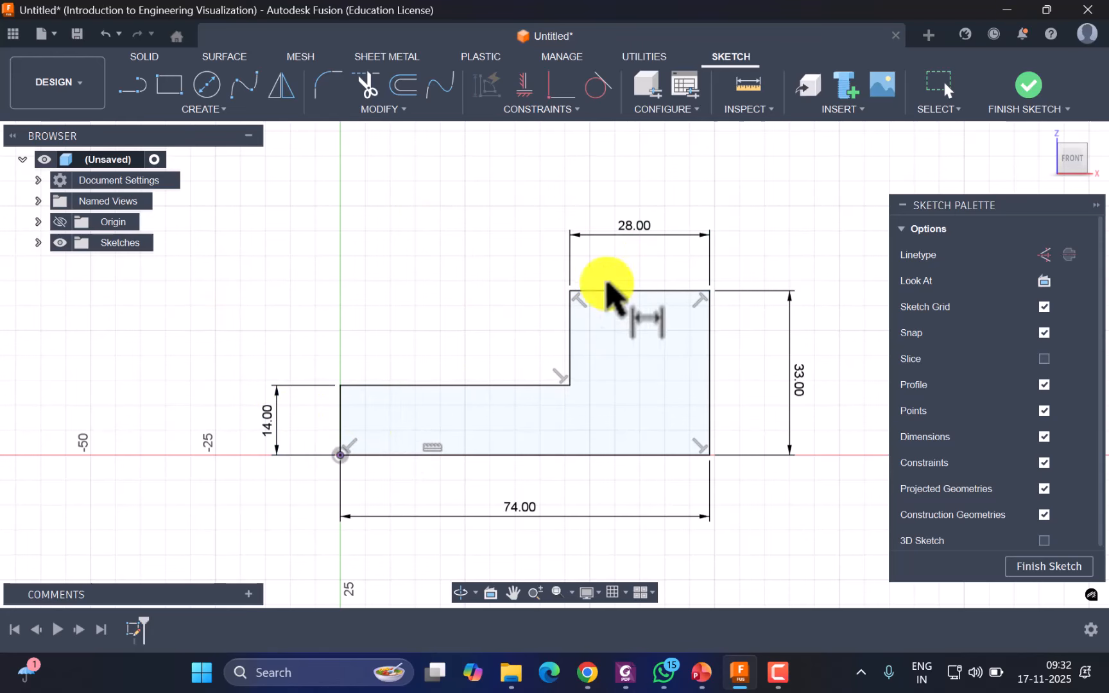
Finish the sketch and extrude the stepped profile symmetrically as a new body, with a half-length distance of 47/2 mm
left_click(1030, 84)
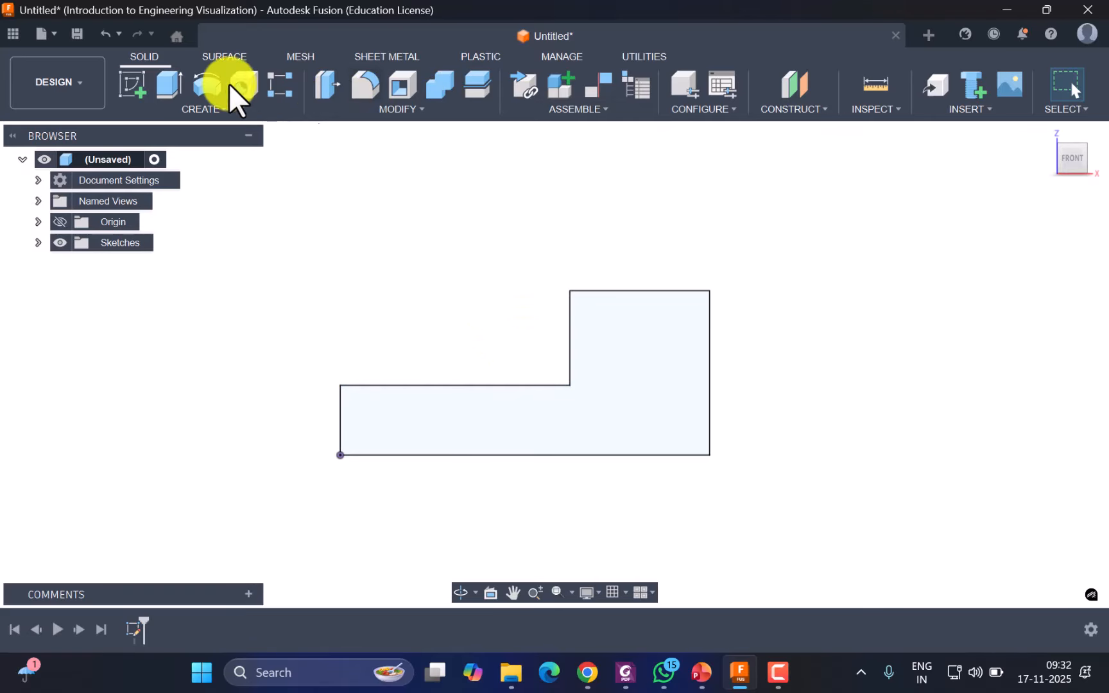
left_click(171, 85)
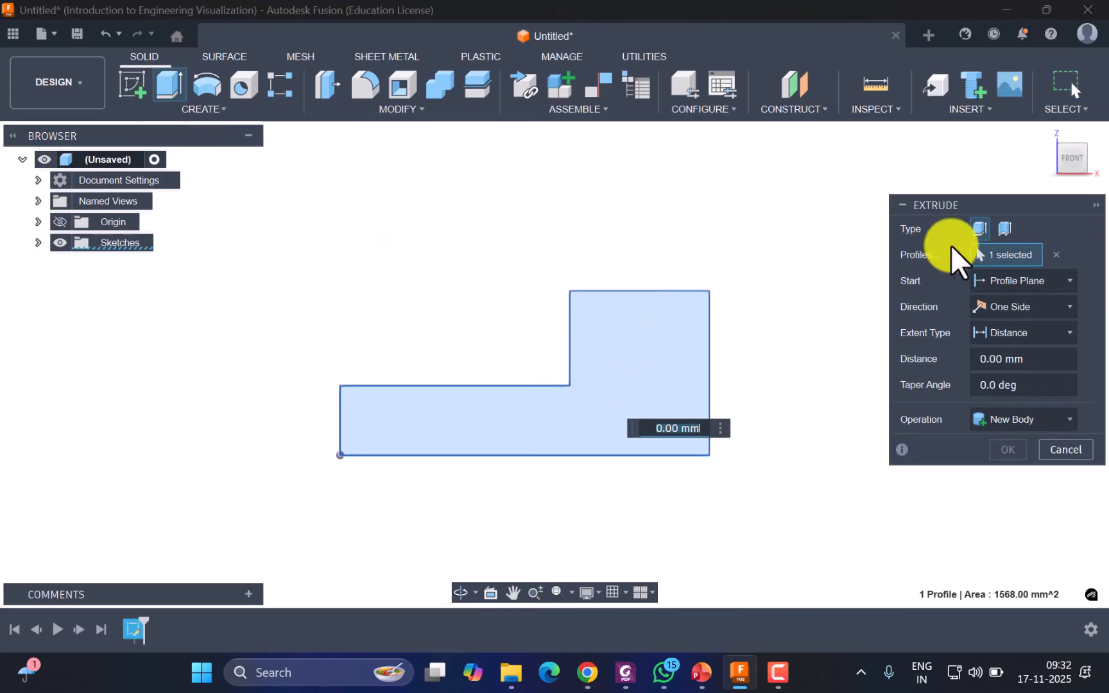
left_click(1065, 308)
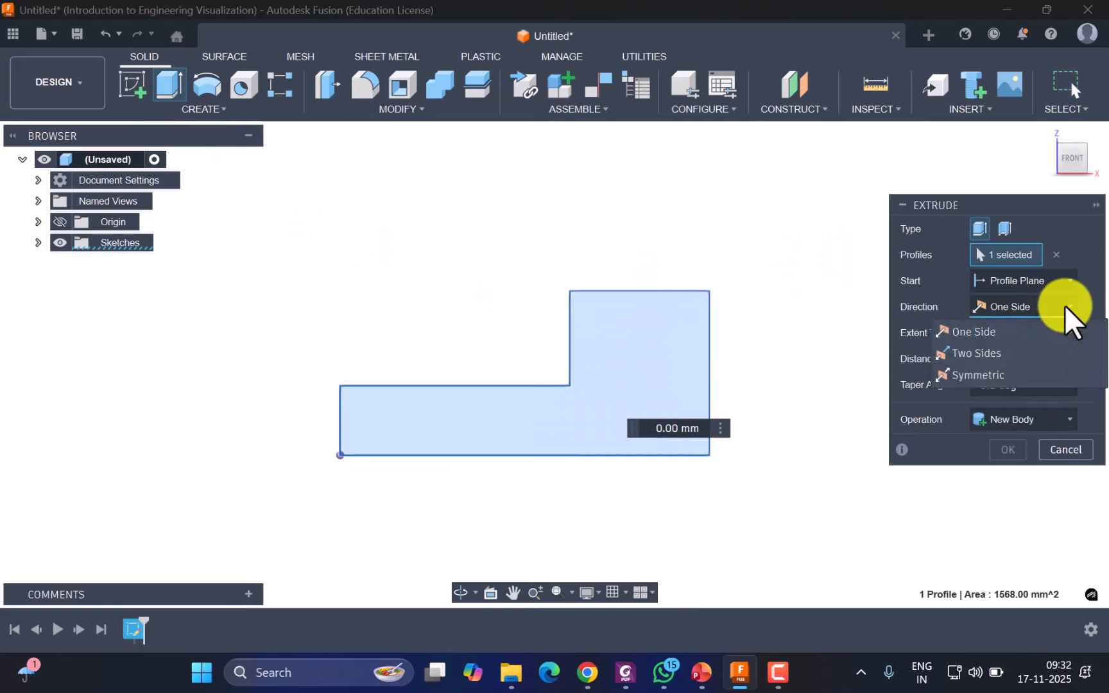
left_click(972, 378)
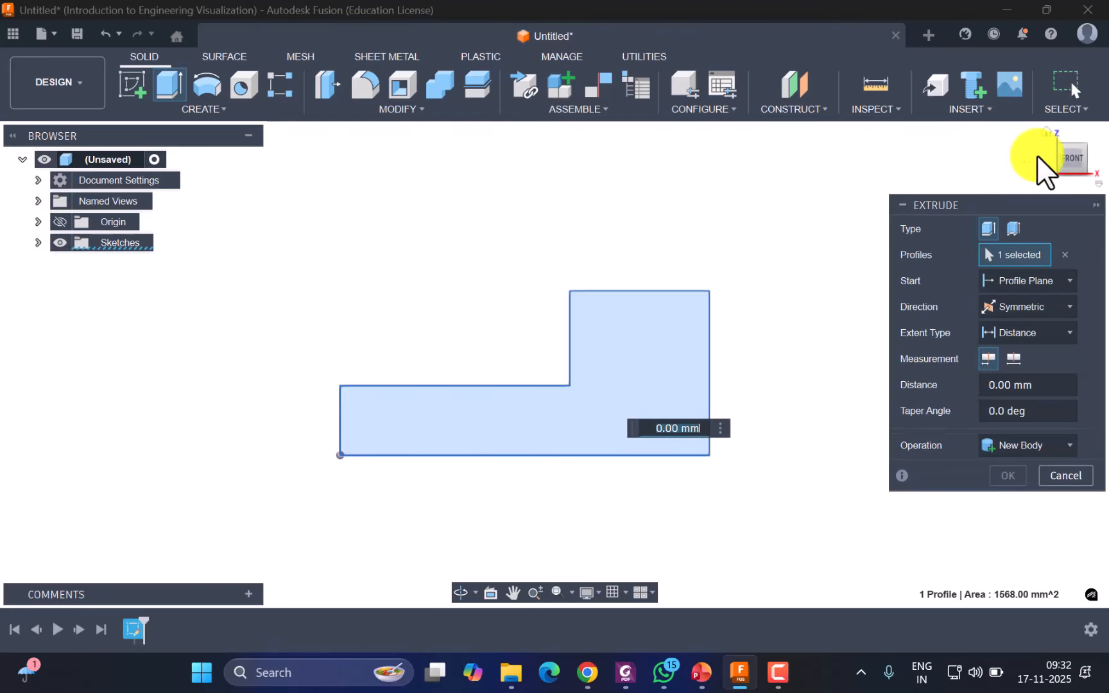
left_click(1041, 136)
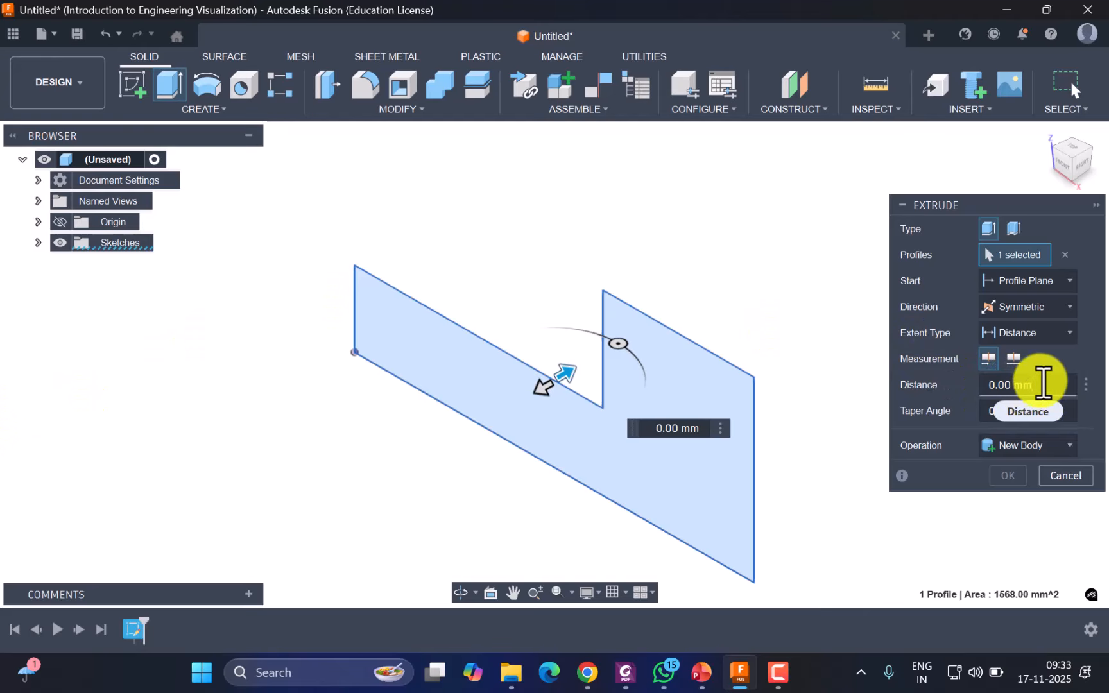
double_click(1043, 383)
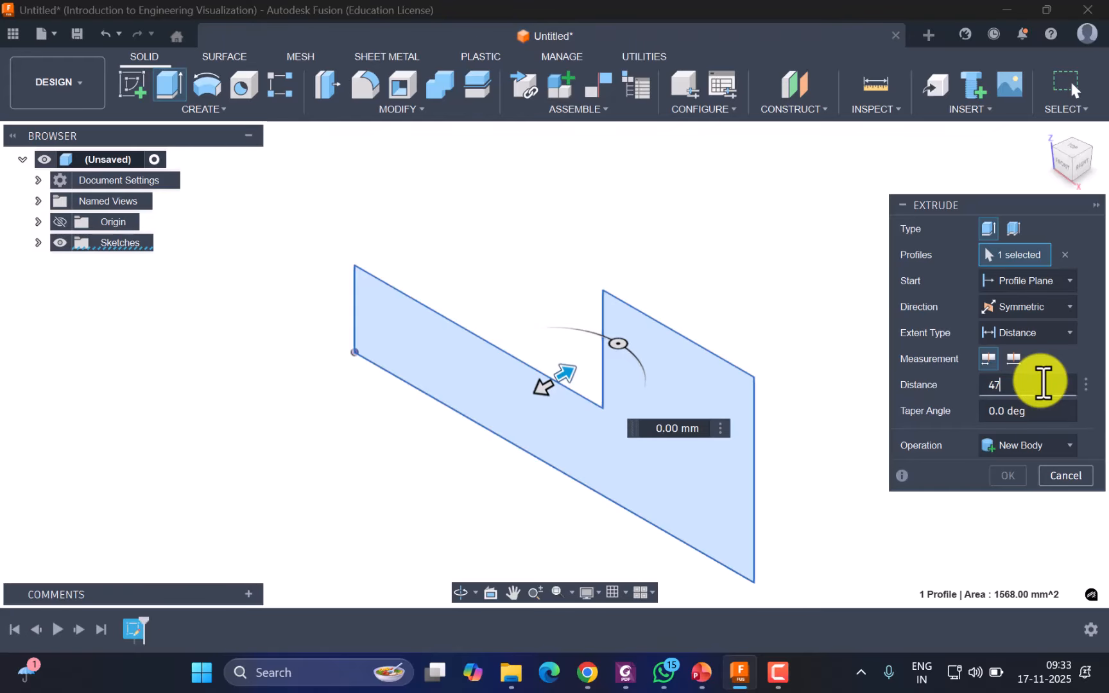
type("47")
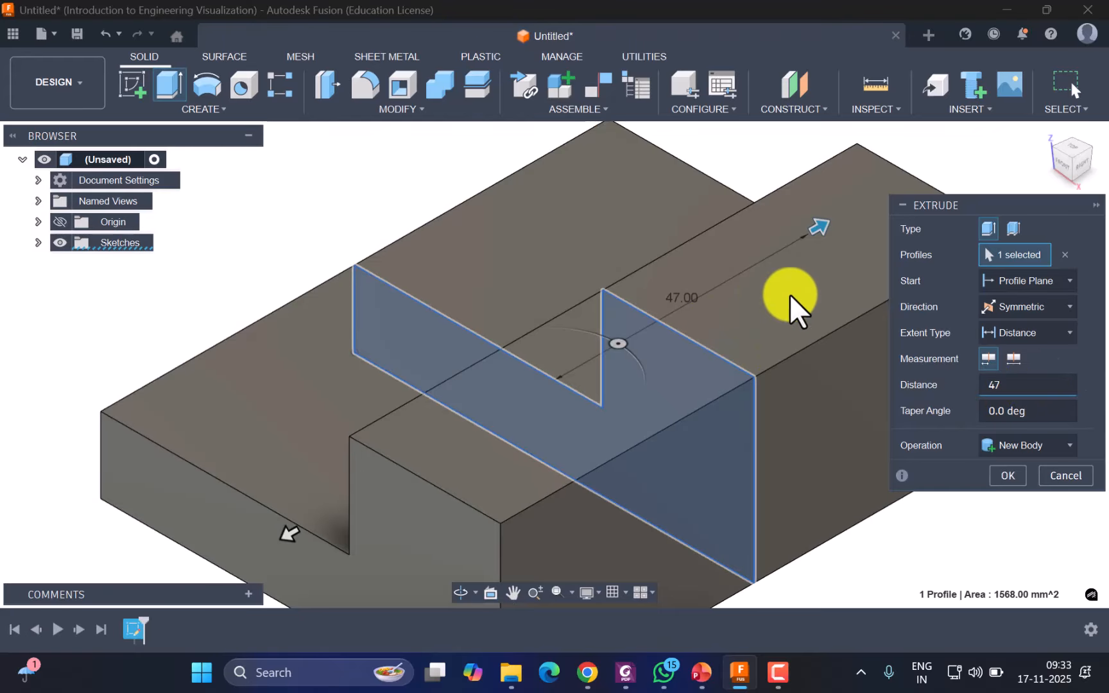
scroll(792, 308, "down", 3)
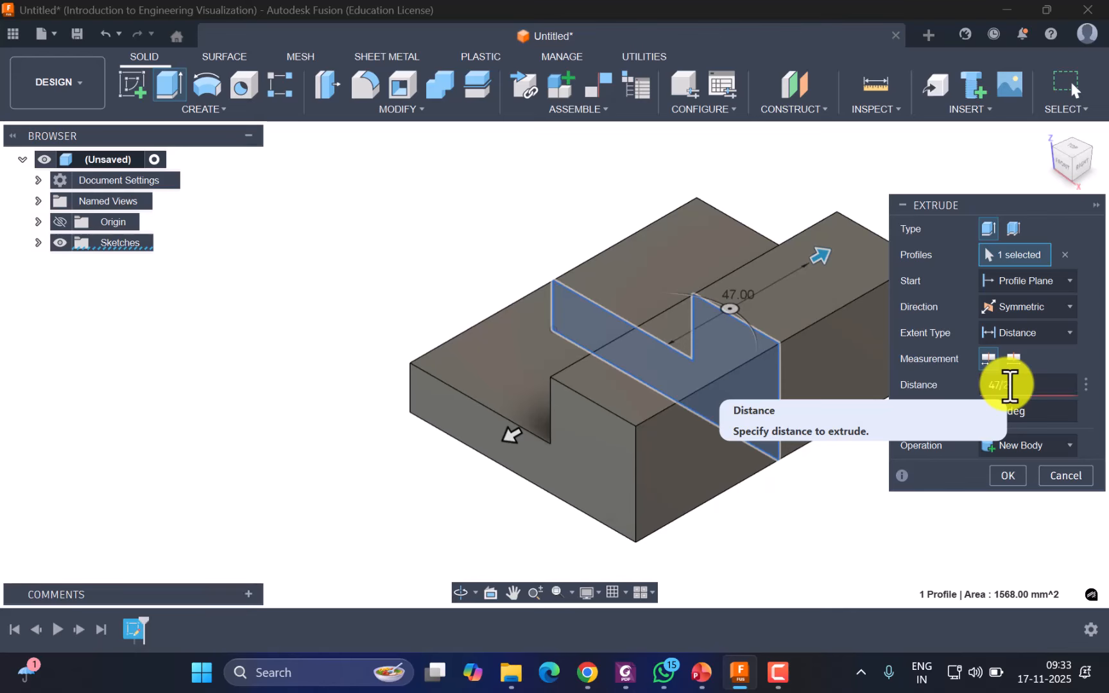
type("2")
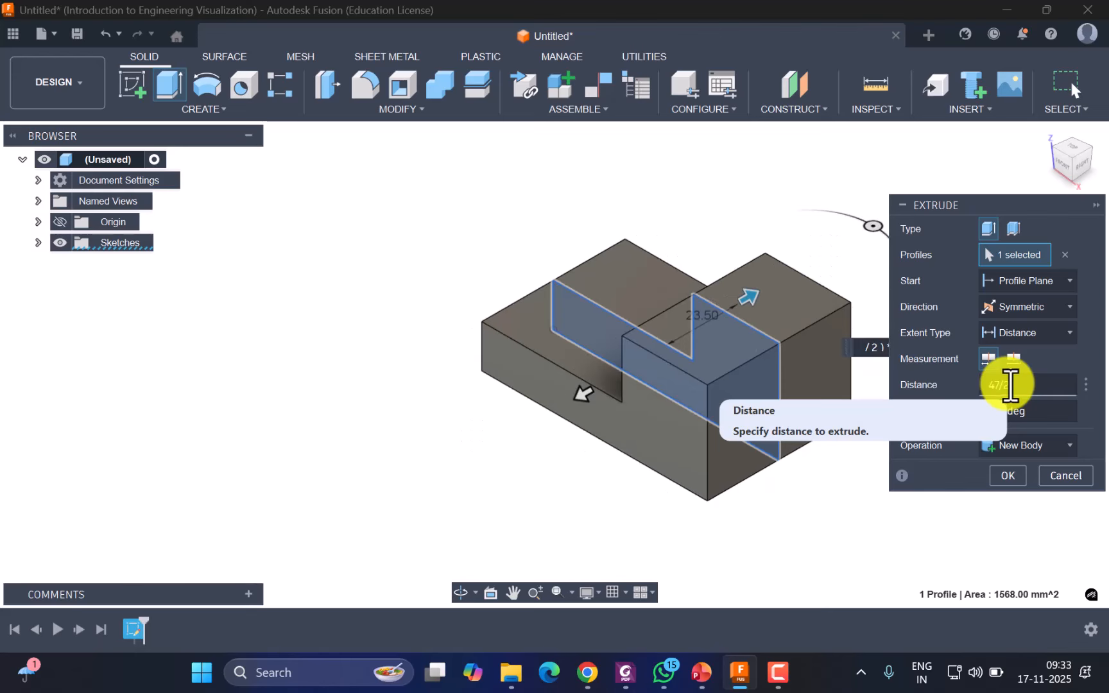
left_click(1009, 477)
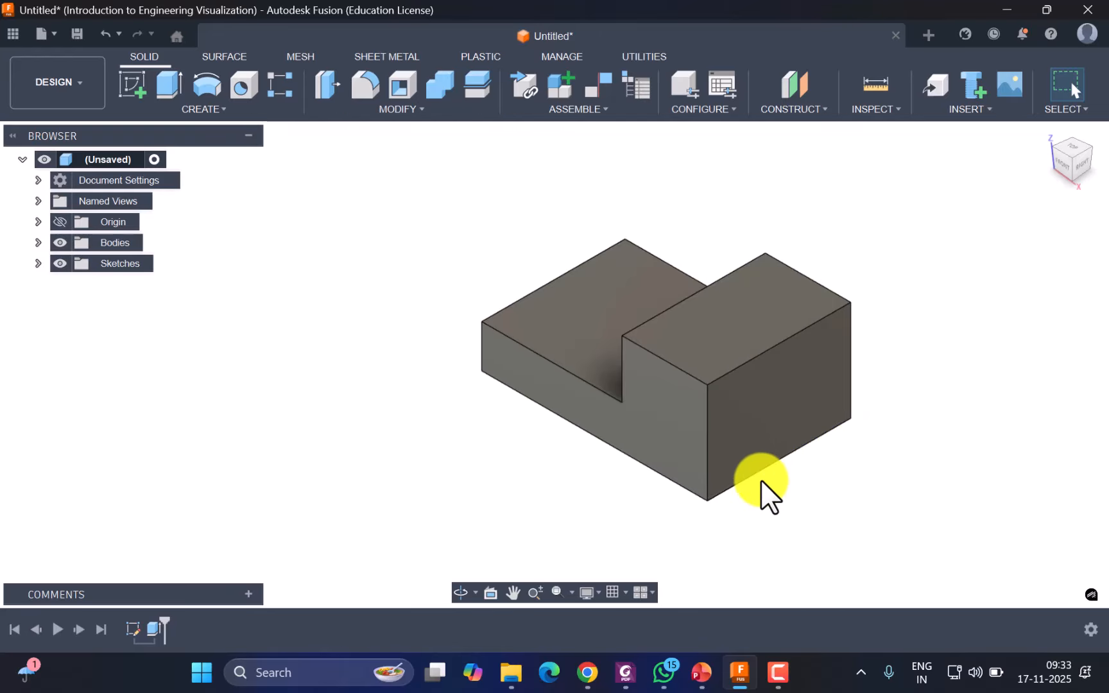
Start a sketch on the tall section's end face and draw a wide two-point rectangle about 6 mm high standing on the bottom edge
left_click(770, 401)
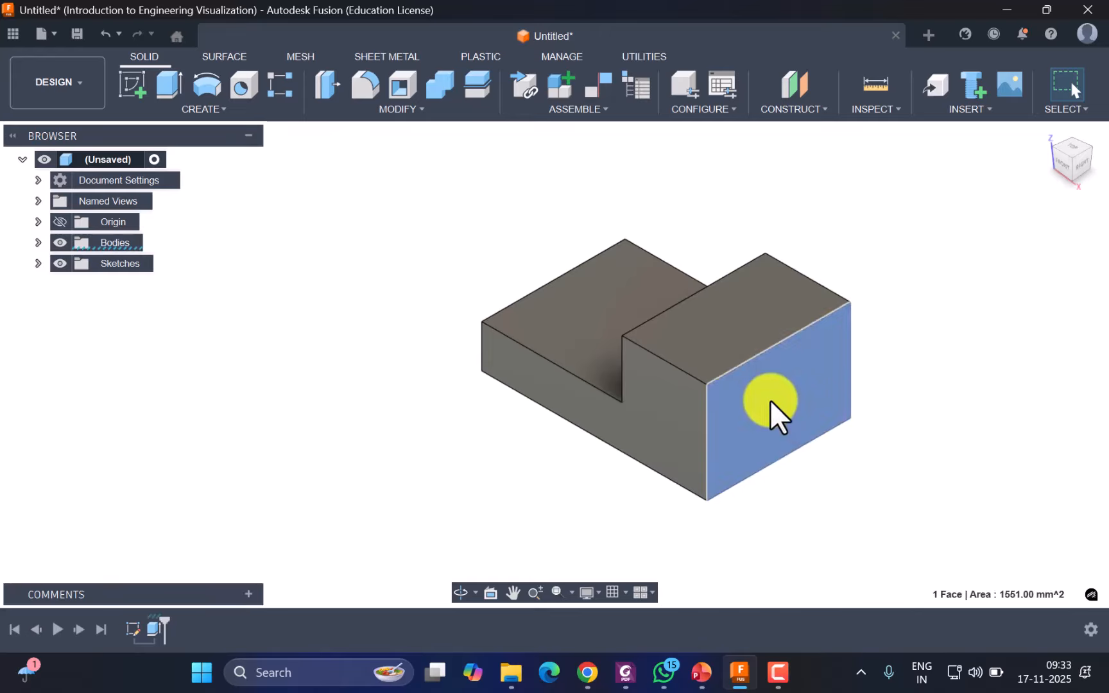
left_click(133, 84)
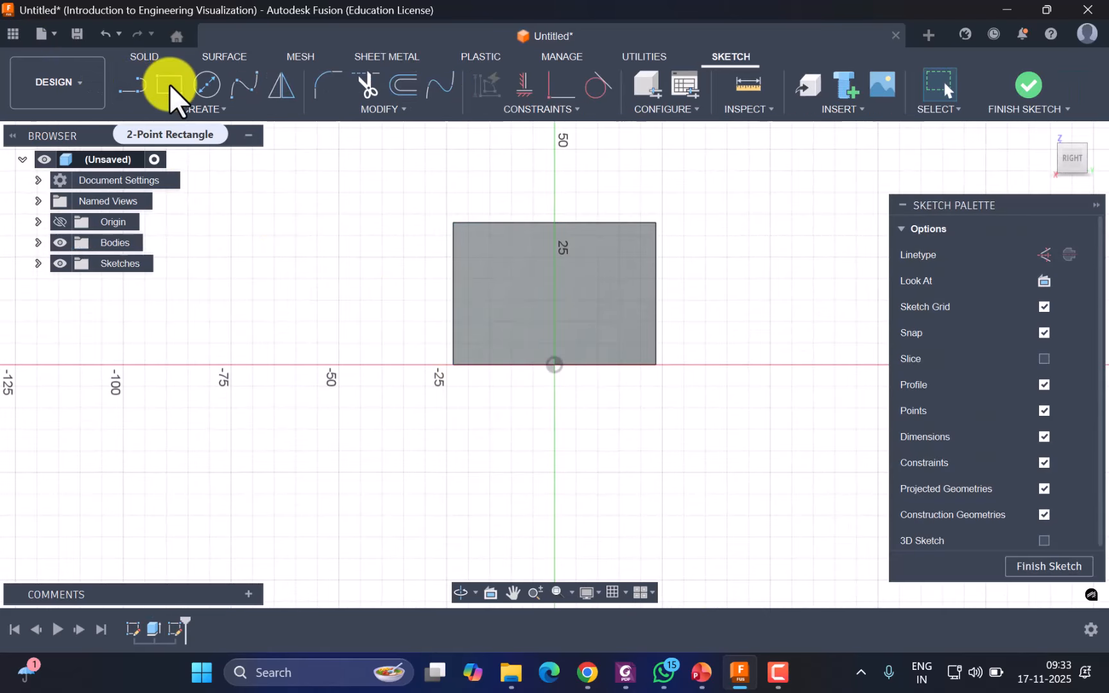
left_click(170, 84)
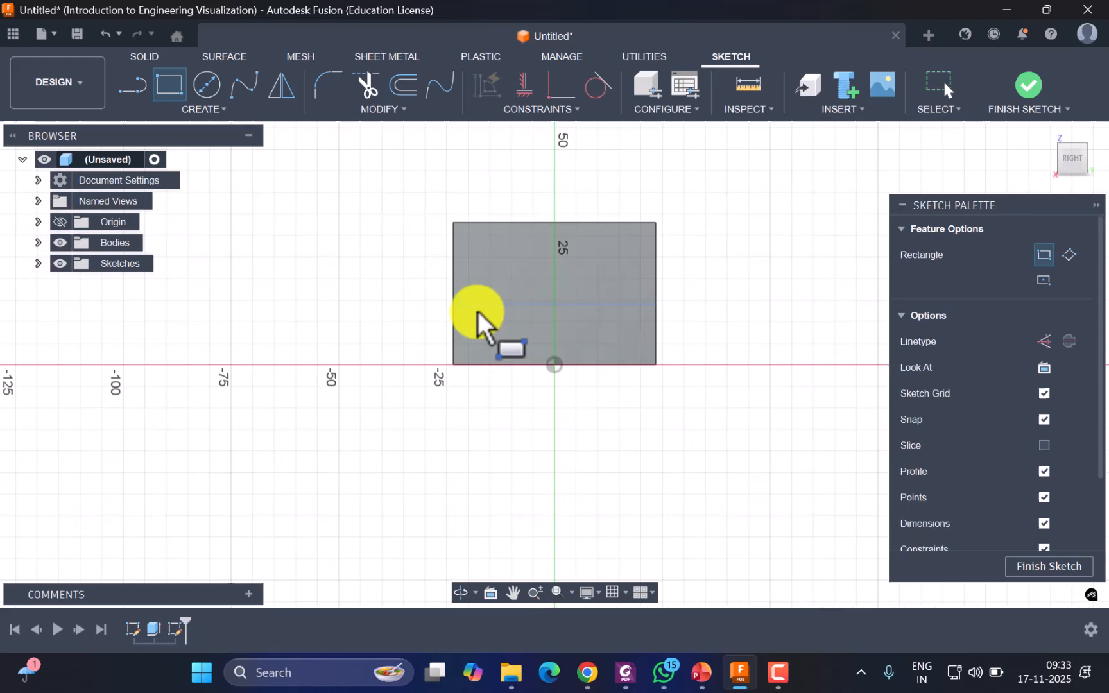
left_click(482, 365)
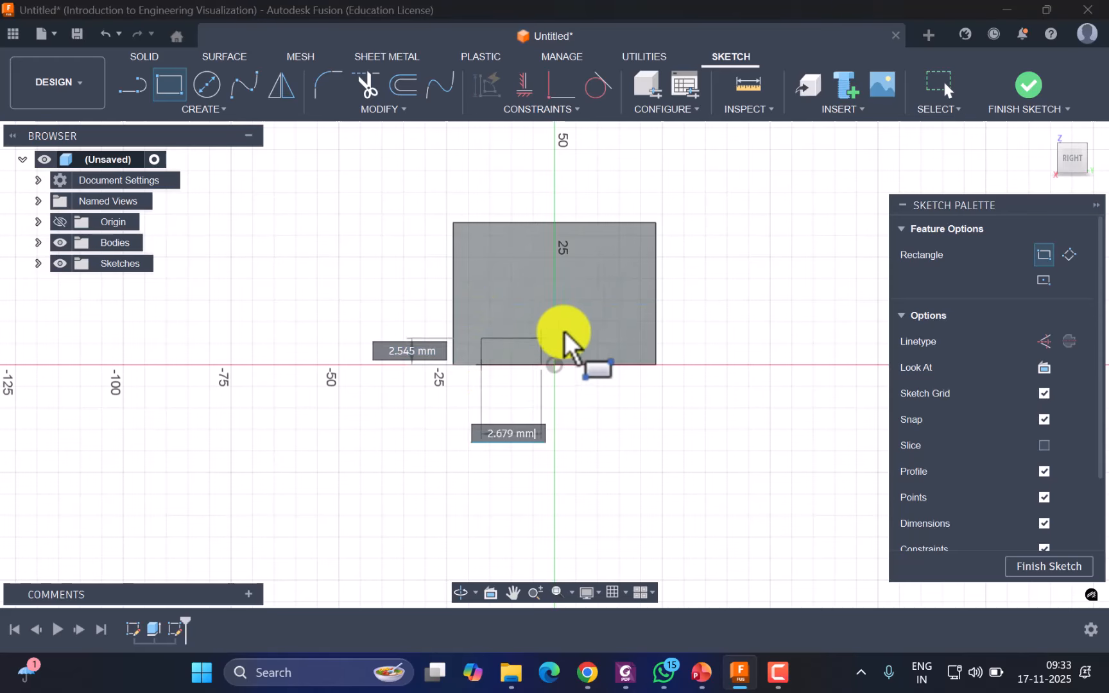
left_click(633, 339)
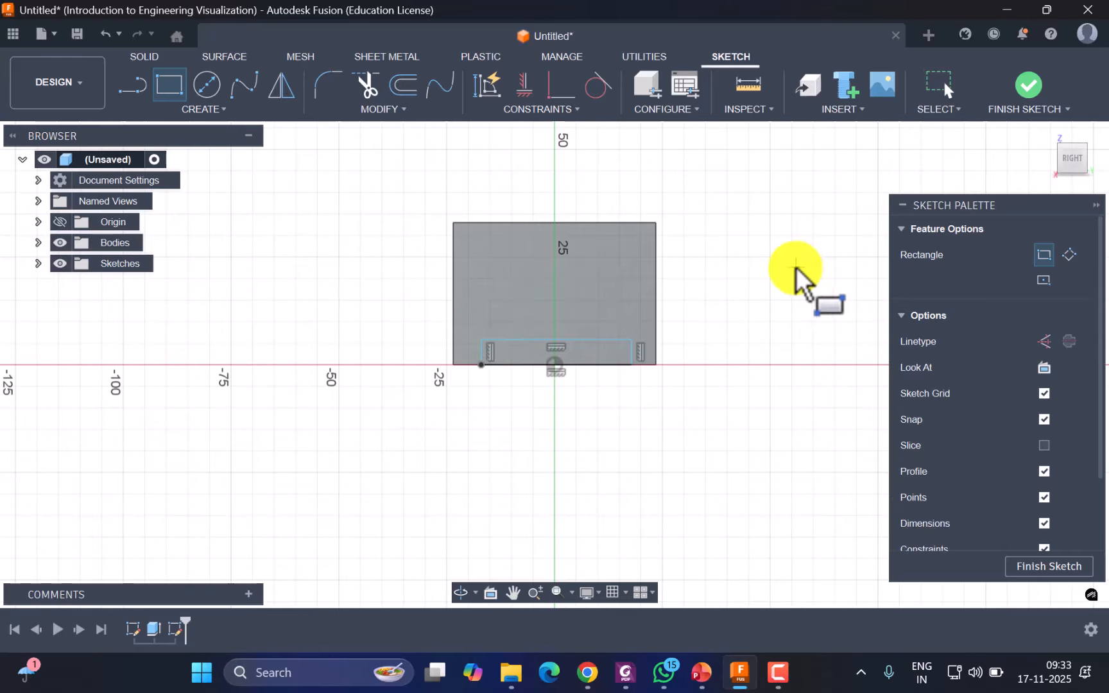
key("Escape")
Dimension the rectangle's top edge to a width of 37 mm
scroll(590, 385, "up", 5)
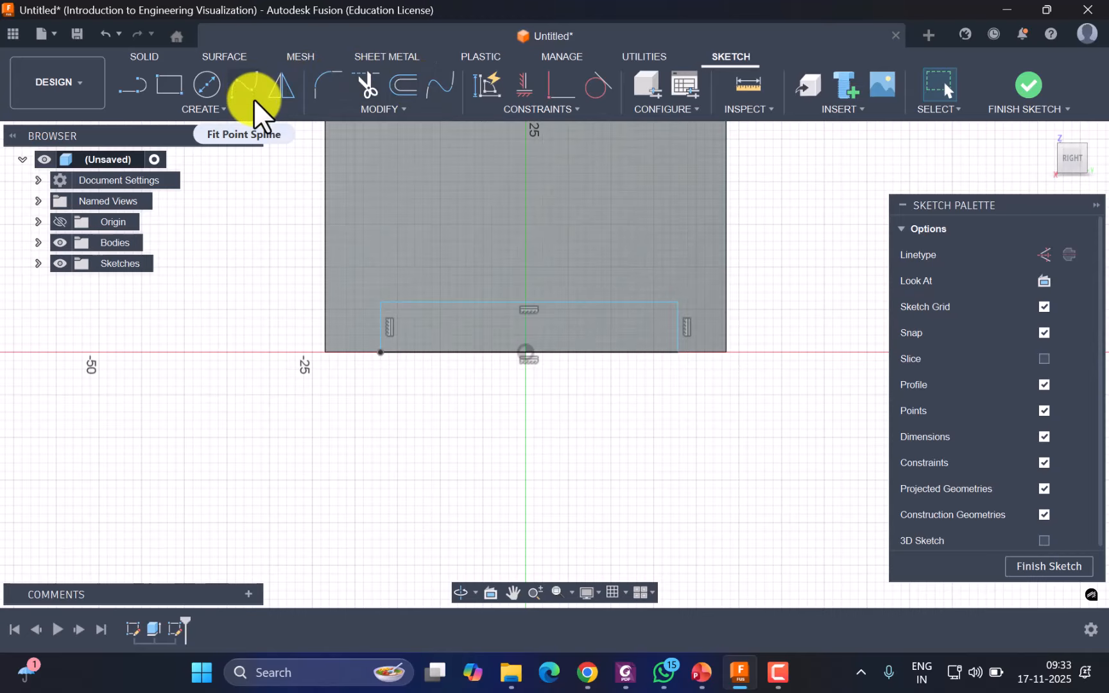
key("d")
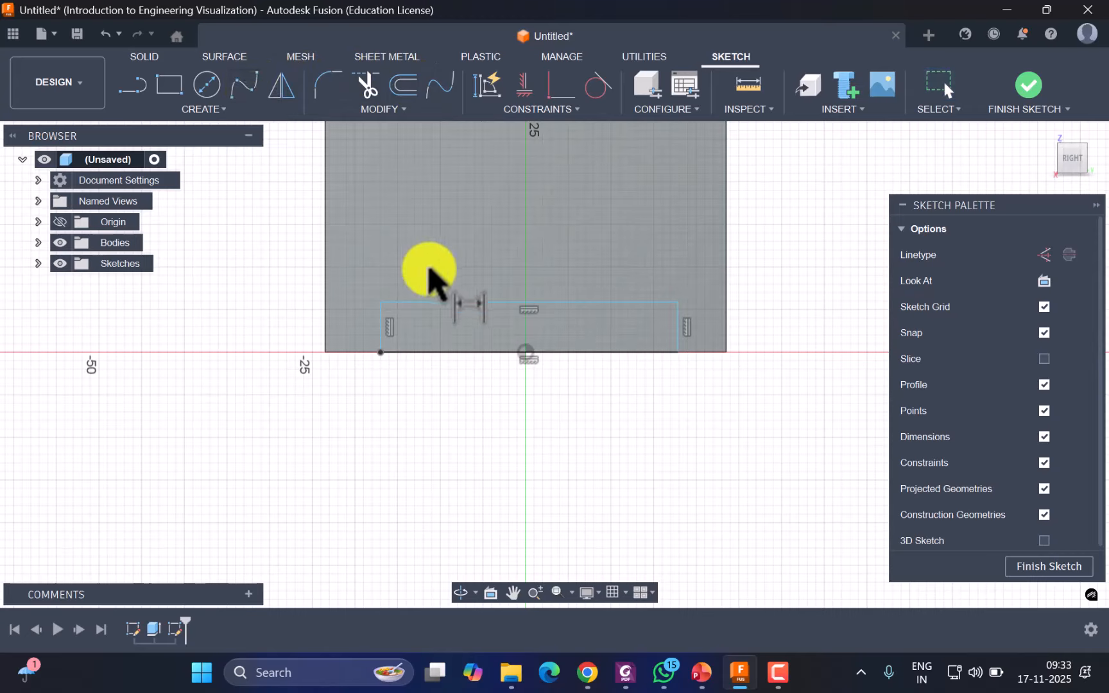
left_click(482, 300)
type("37")
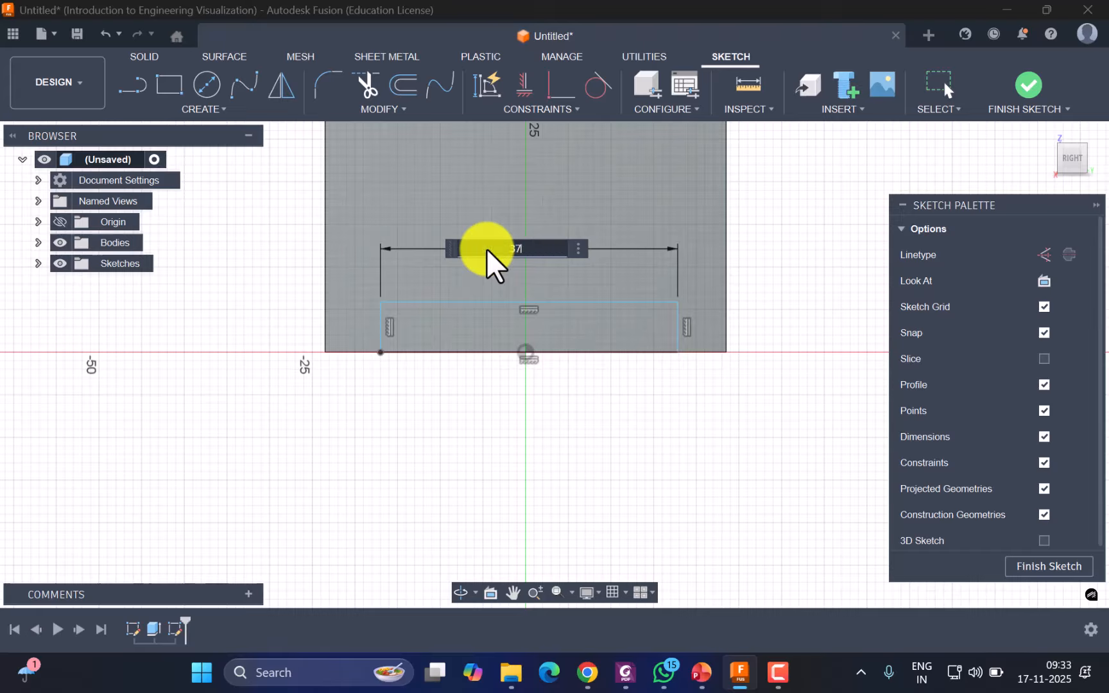
key("Return")
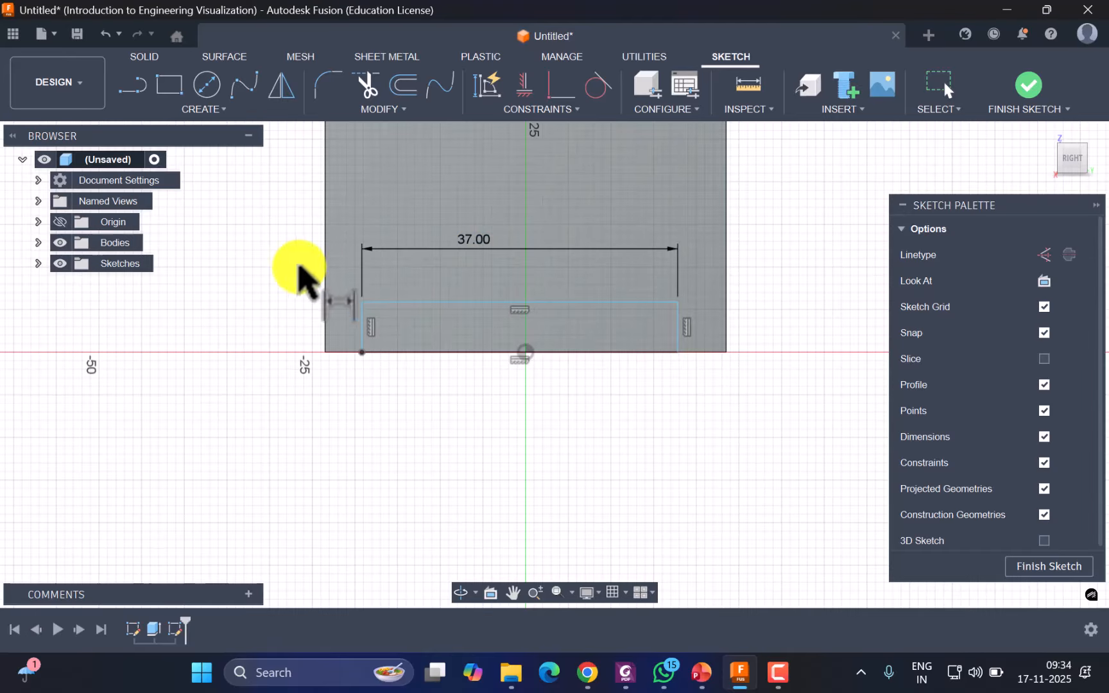
Dimension the gap between the end face's left edge and the rectangle's left side to 5 mm
left_click(326, 340)
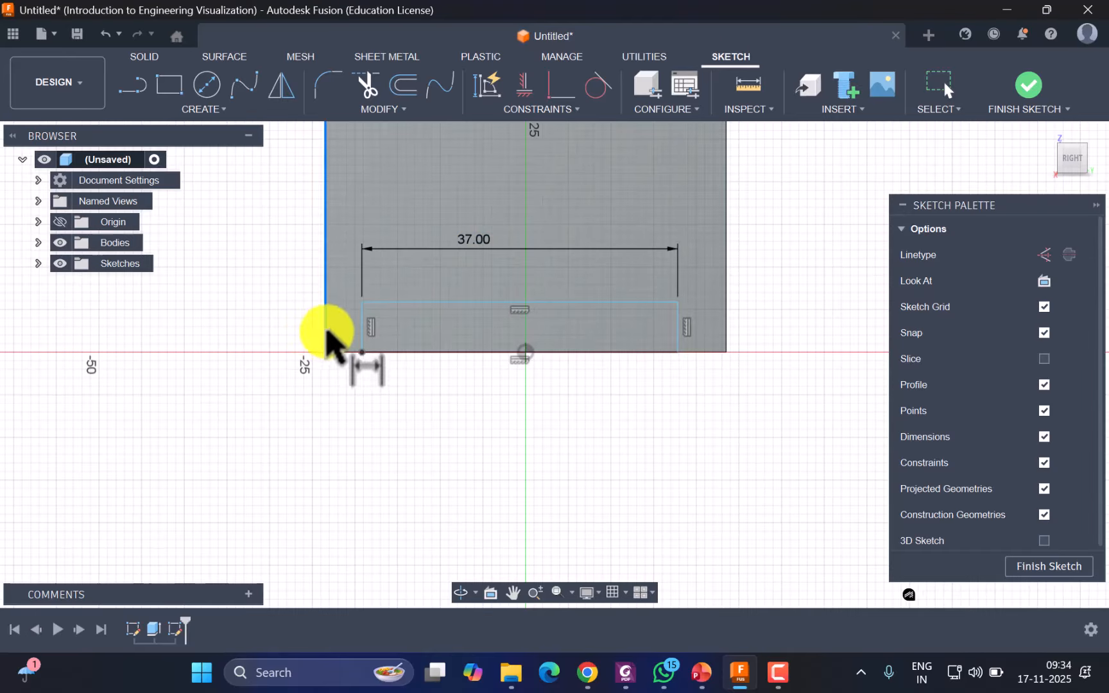
left_click(364, 340)
left_click(339, 393)
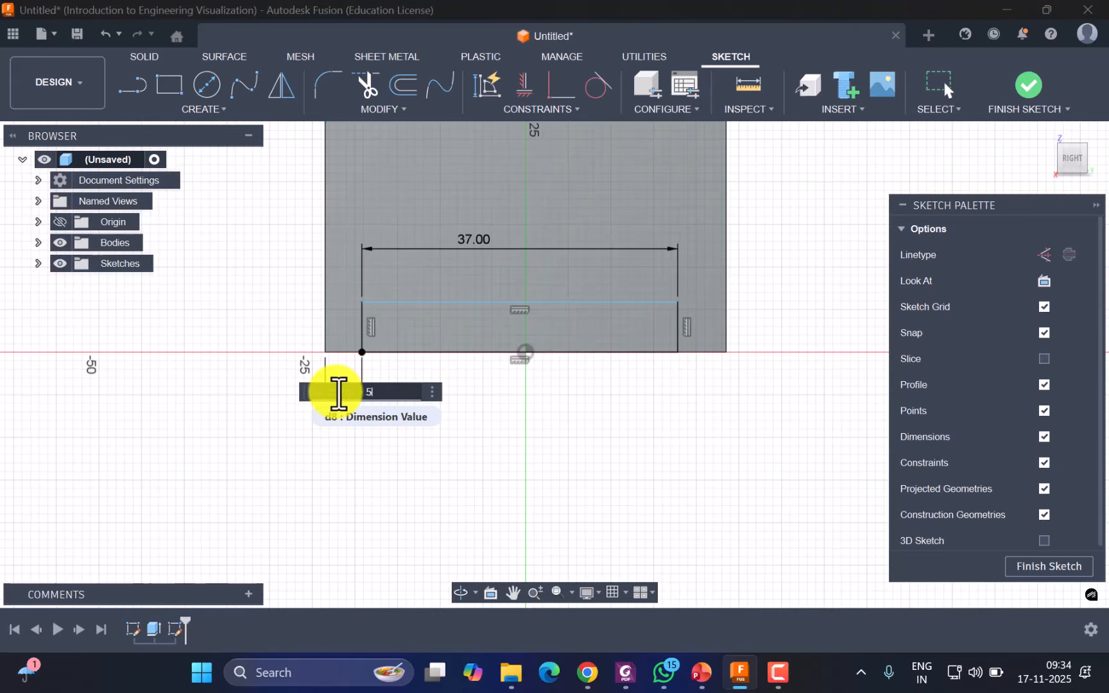
type("5")
key("Return")
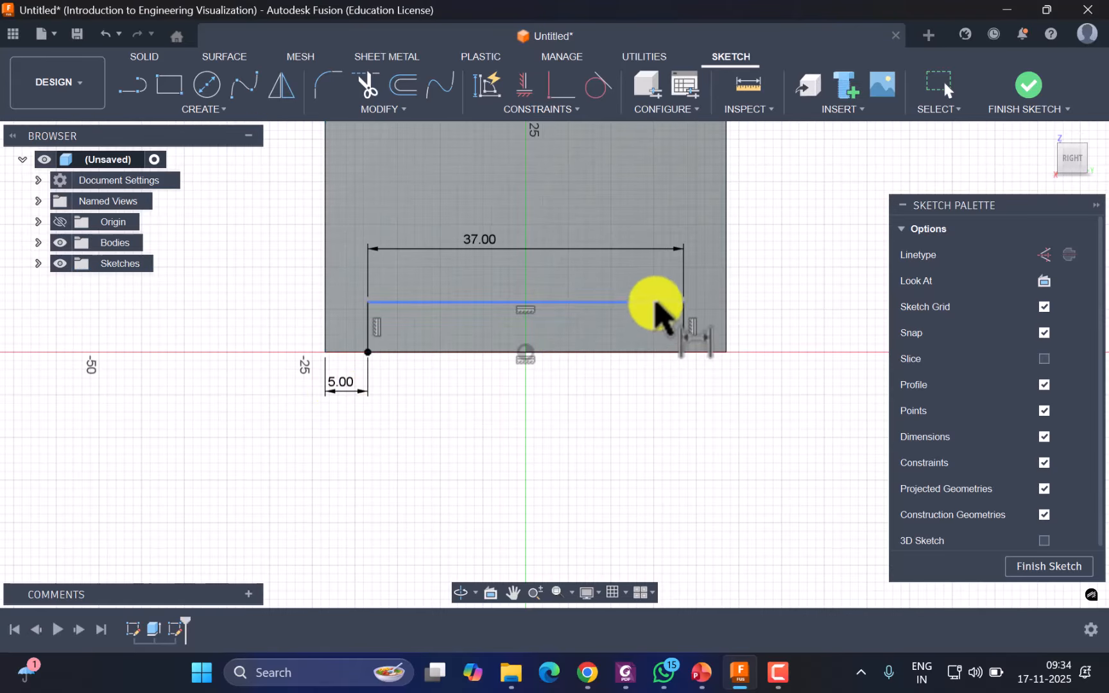
Dimension the rectangle's height to 5 mm and finish the sketch
left_click(655, 303)
left_click(647, 352)
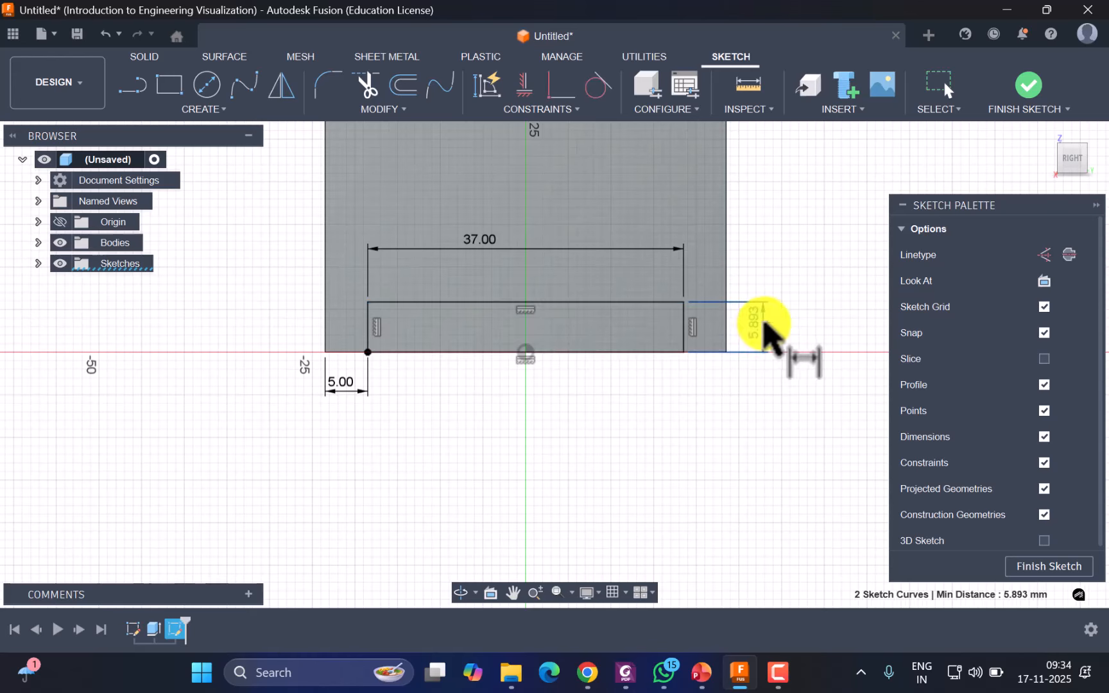
left_click(763, 326)
type("5")
key("Return")
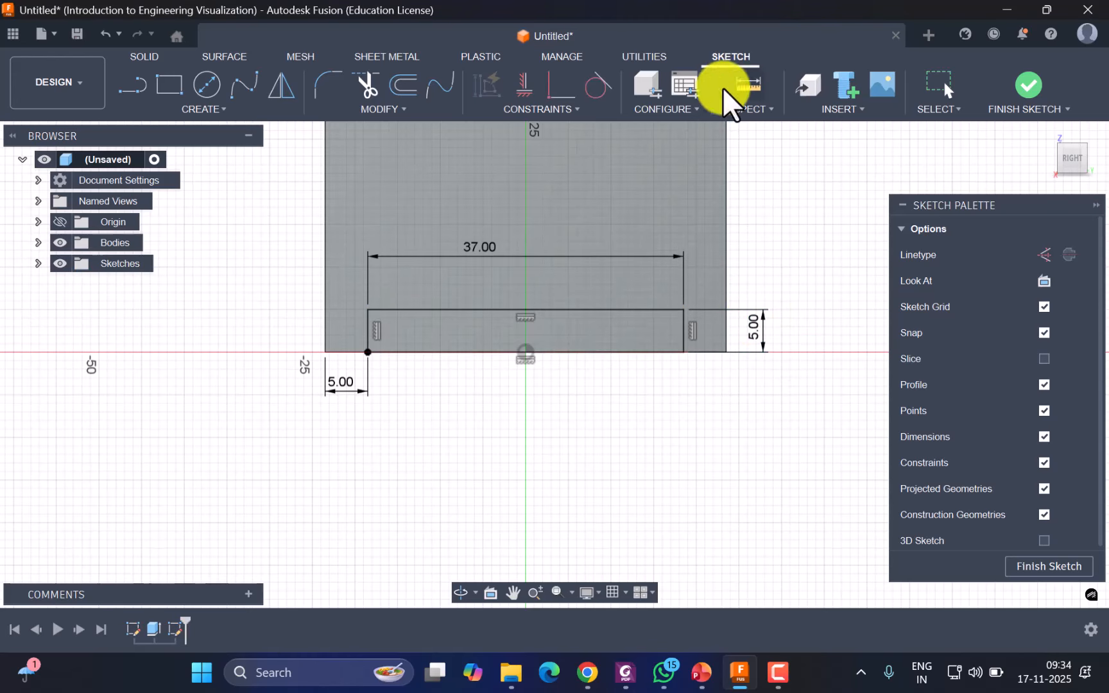
left_click(1039, 564)
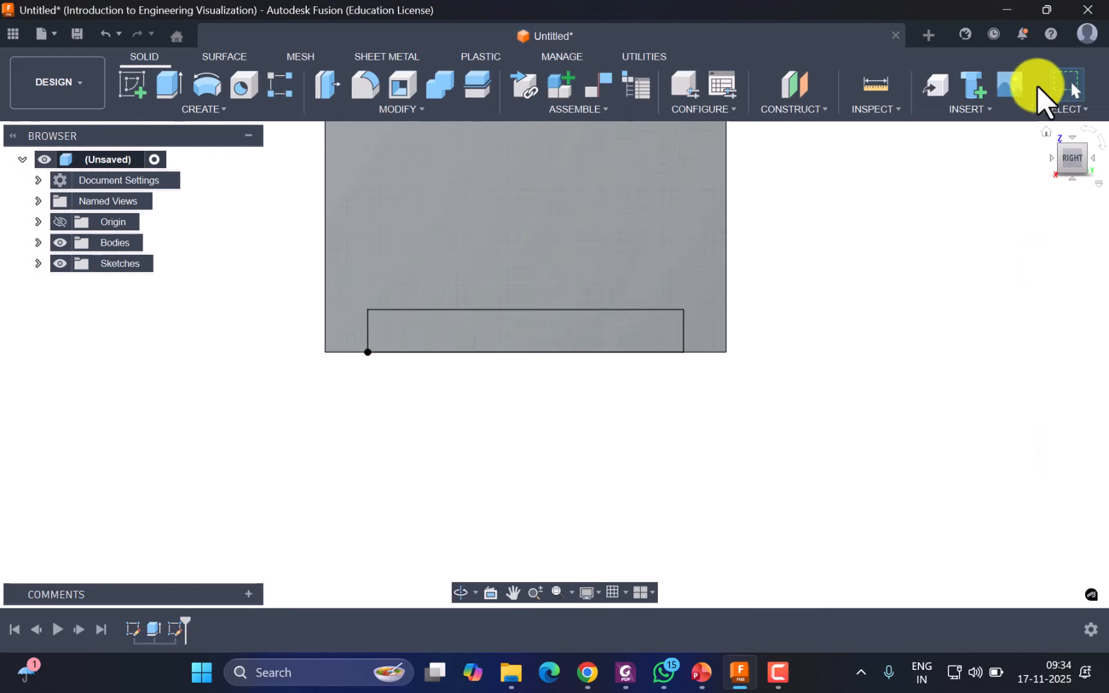
Extrude the bottom rectangle profile inward as a cut with extent type All, making a channel along the whole underside of the block
left_click(1054, 145)
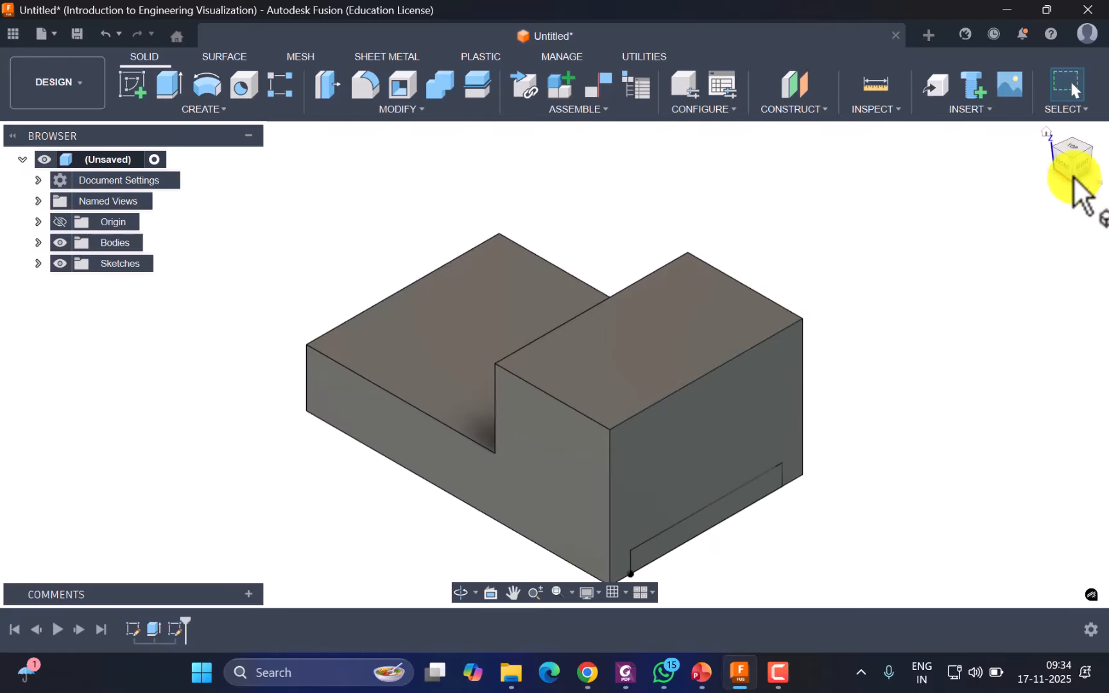
left_click(169, 87)
left_click(750, 505)
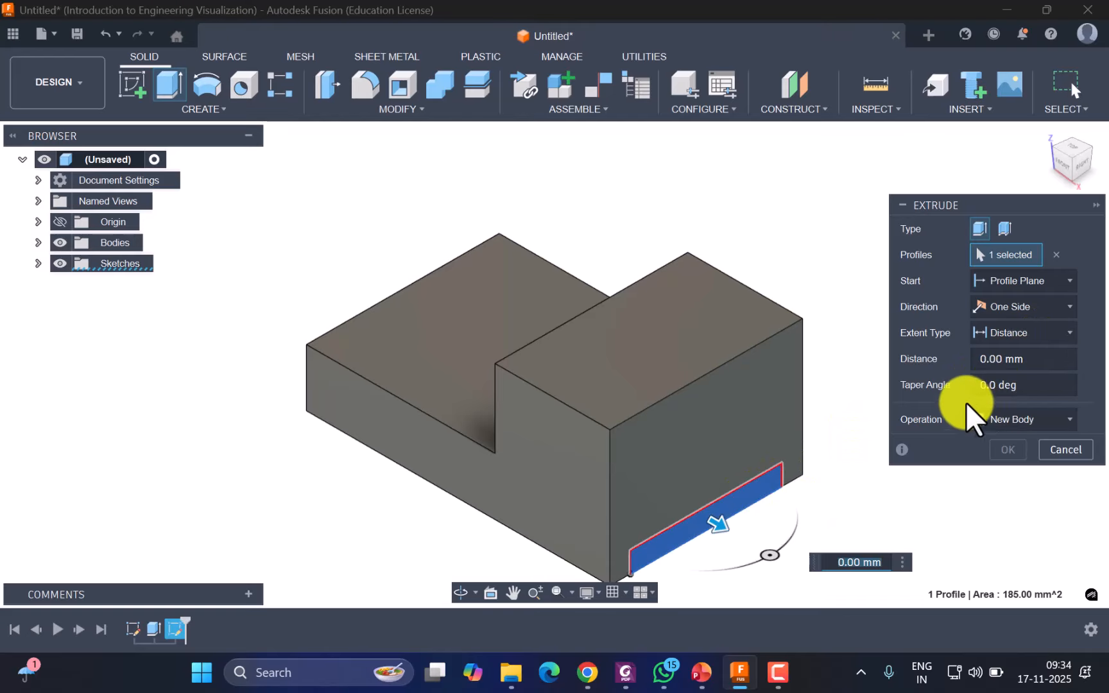
left_click_drag(715, 522, 588, 470)
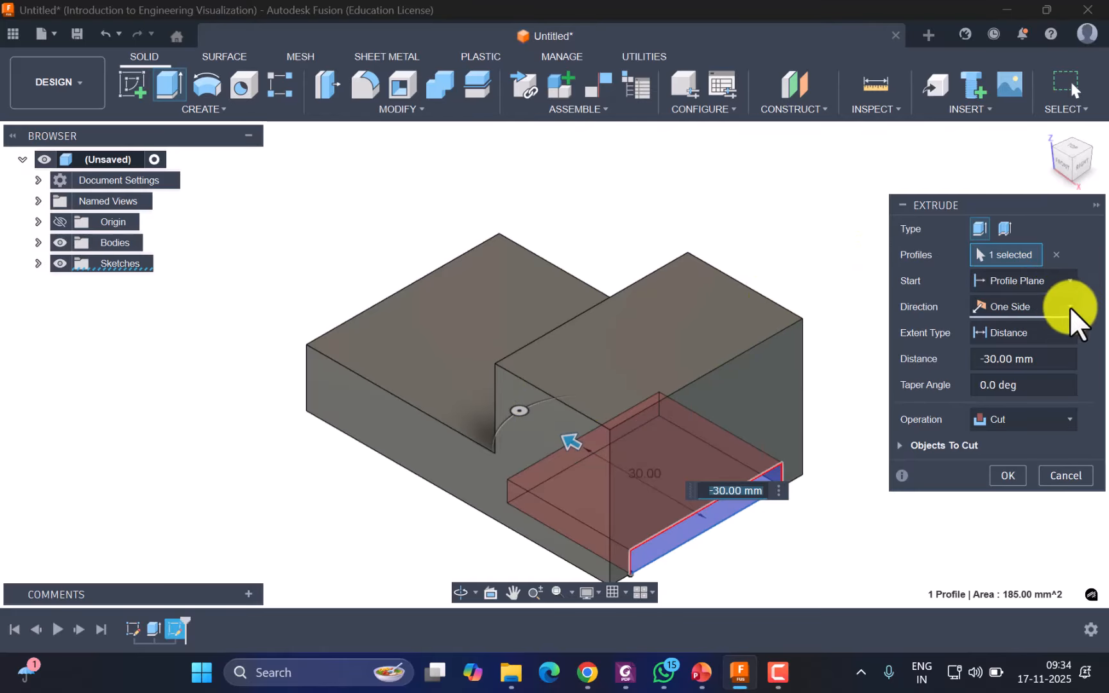
left_click(1067, 333)
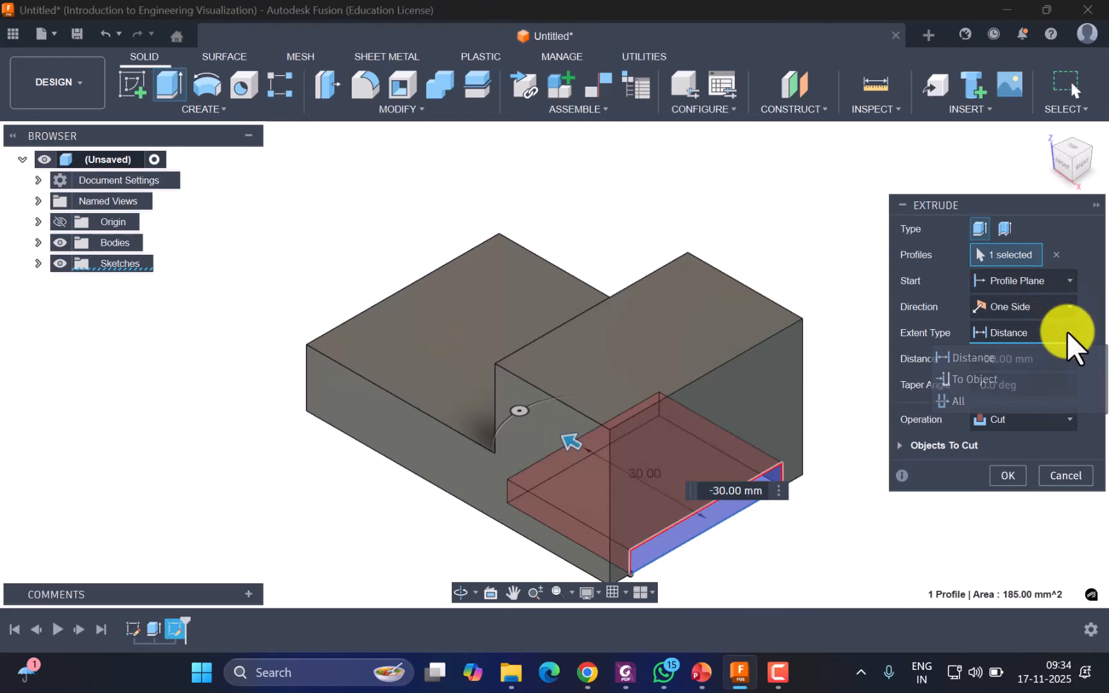
left_click(981, 379)
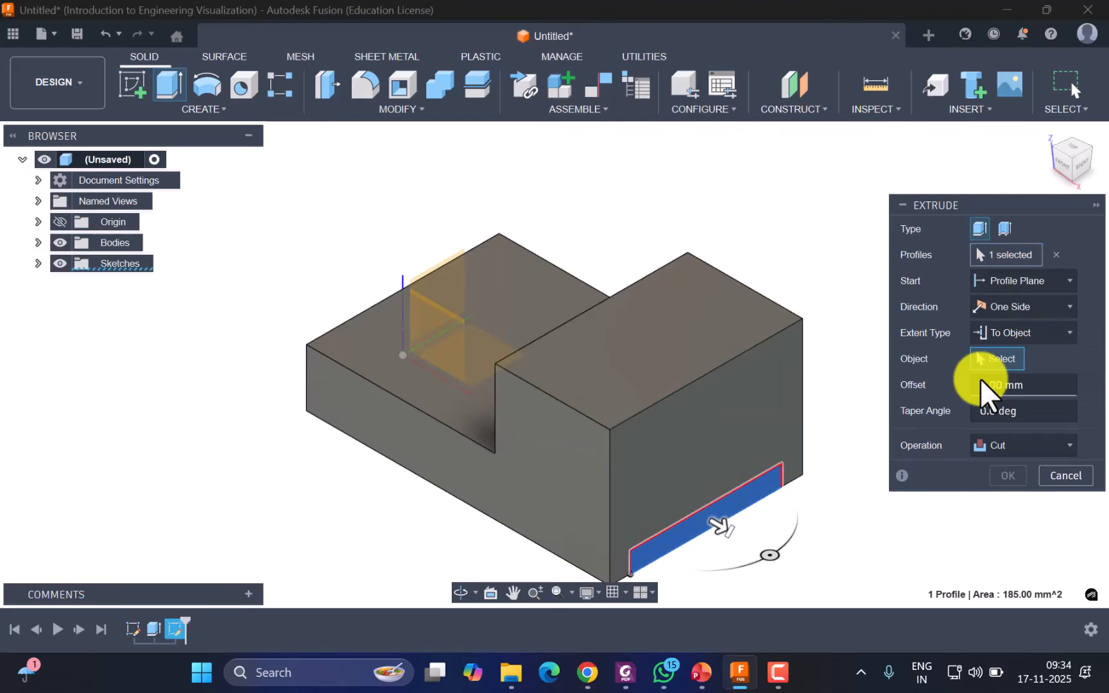
left_click(1069, 333)
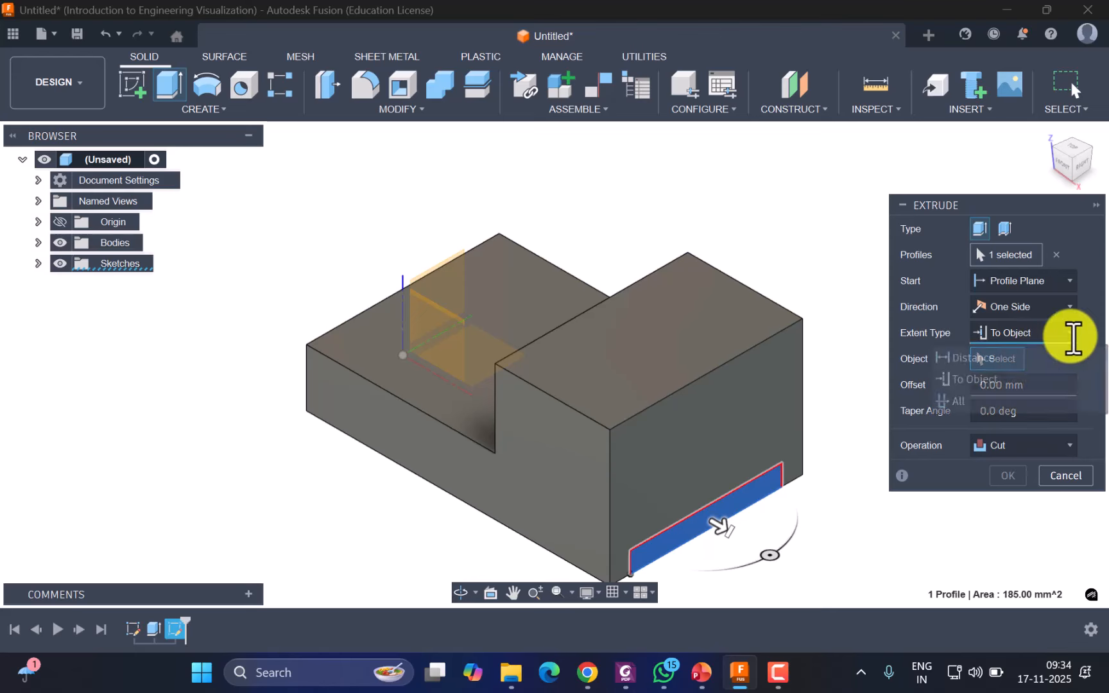
left_click(978, 401)
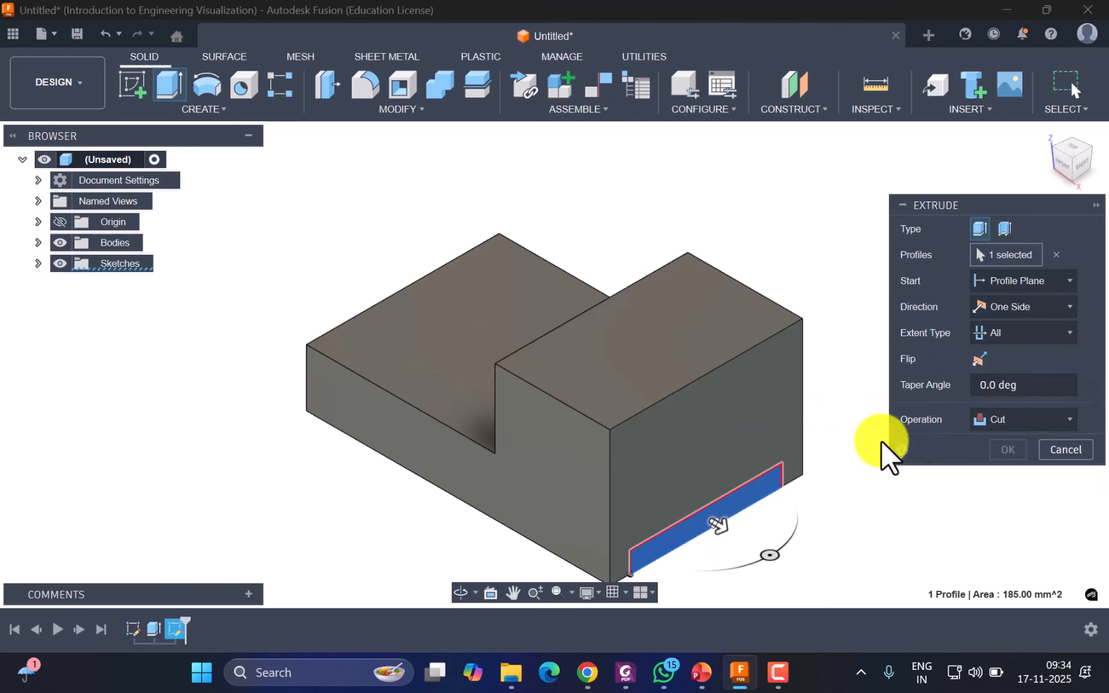
left_click_drag(715, 527, 595, 460)
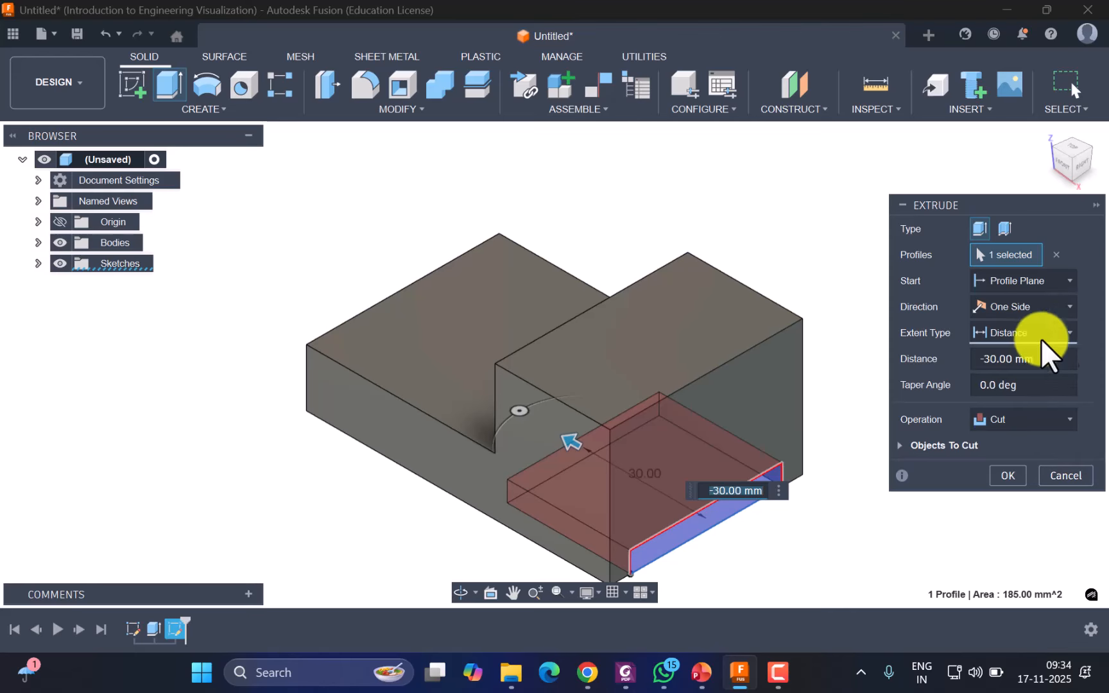
left_click(1059, 334)
left_click(993, 399)
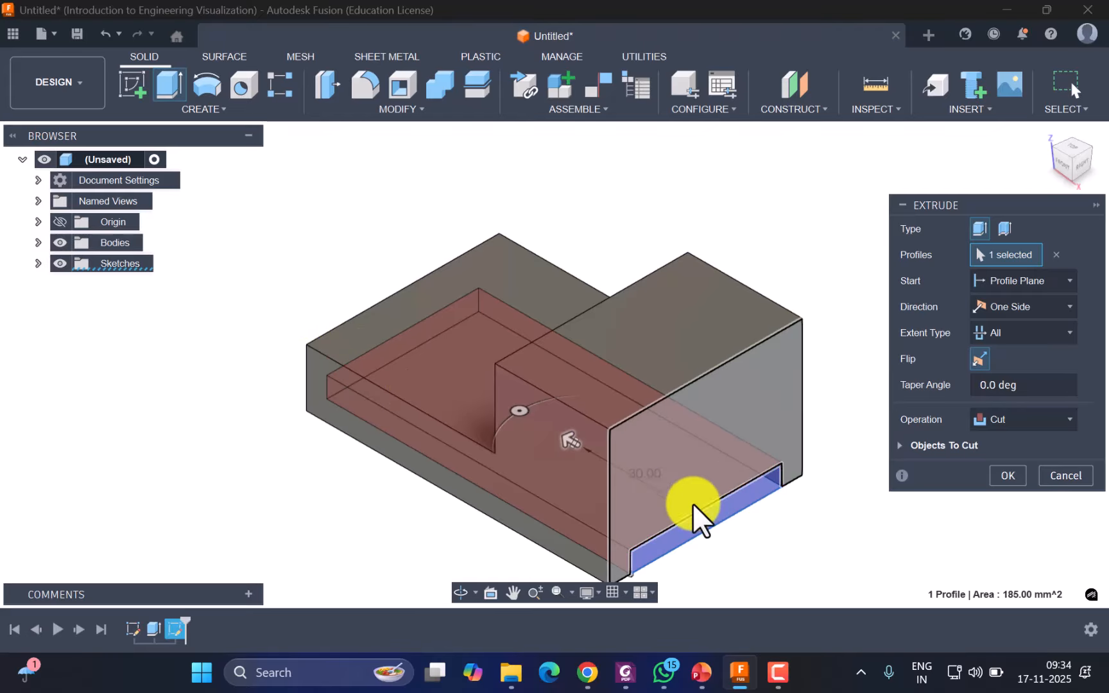
left_click(1008, 475)
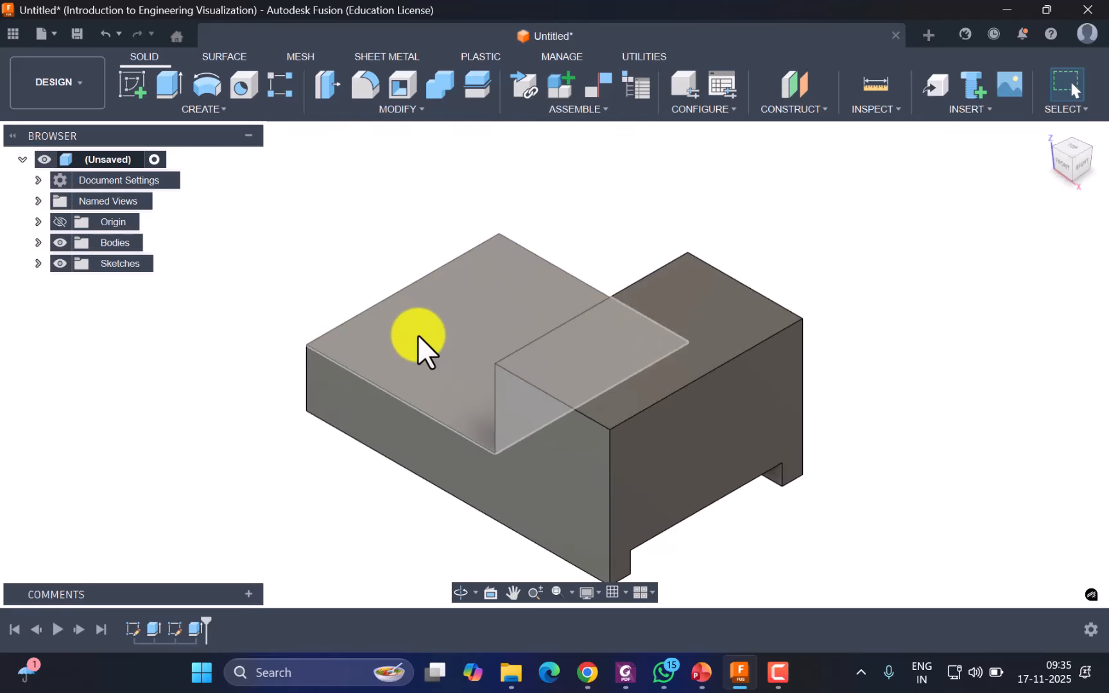
Sketch a horizontal line about 11 mm long on the lower step's top face along the block's centre axis and convert it to construction
left_click(459, 308)
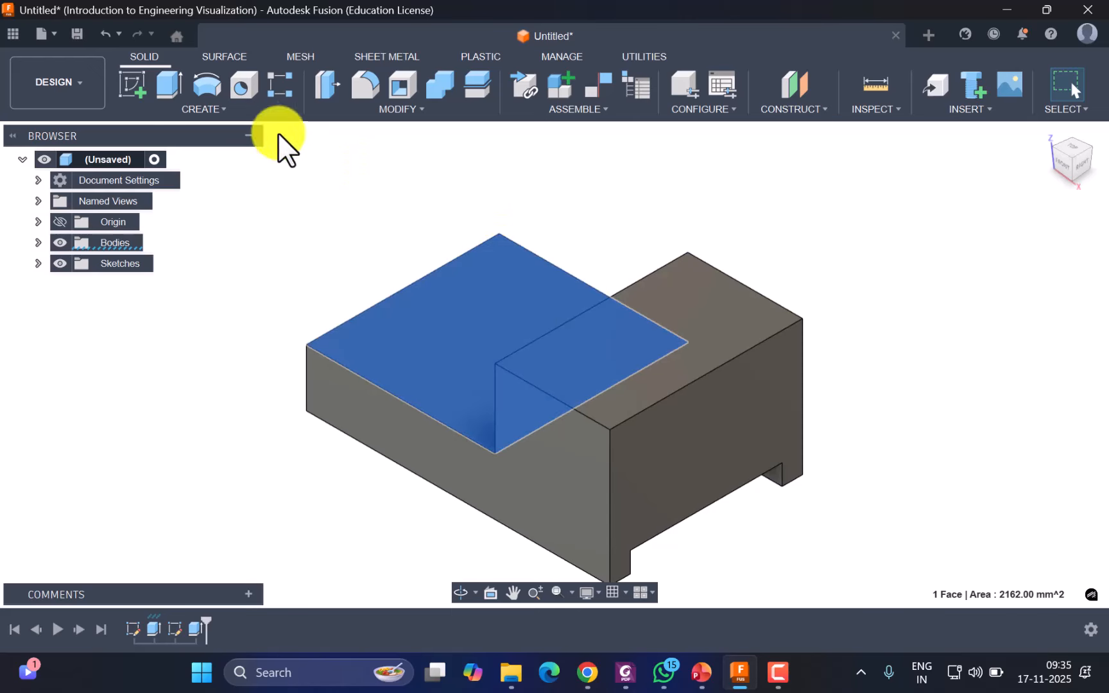
left_click(134, 82)
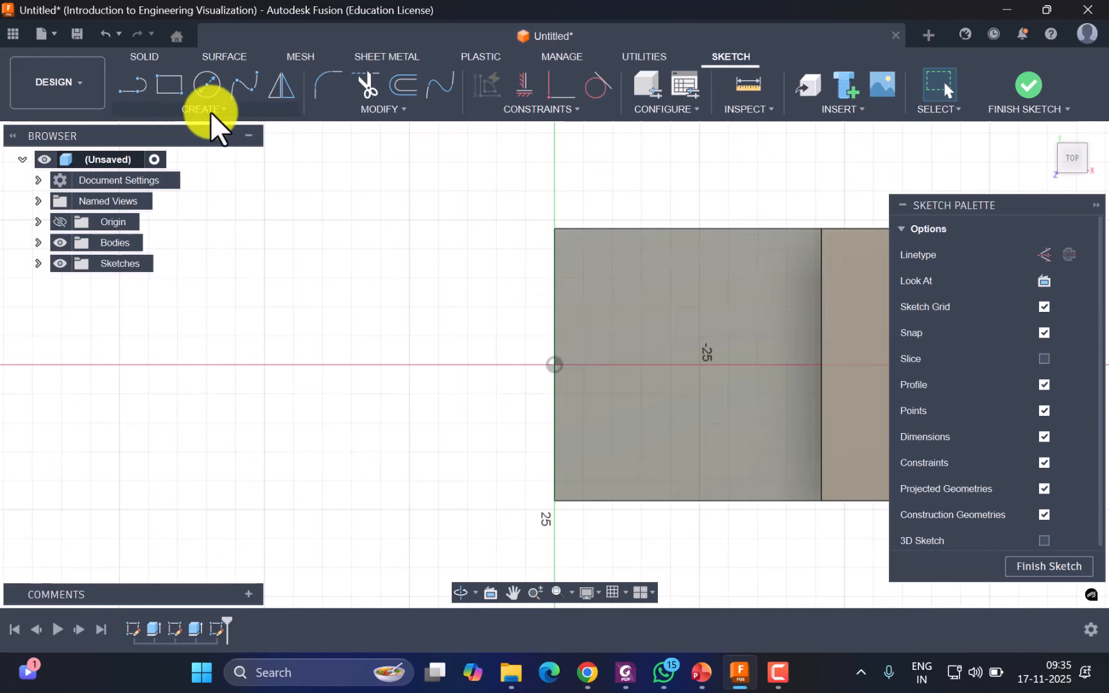
left_click(210, 111)
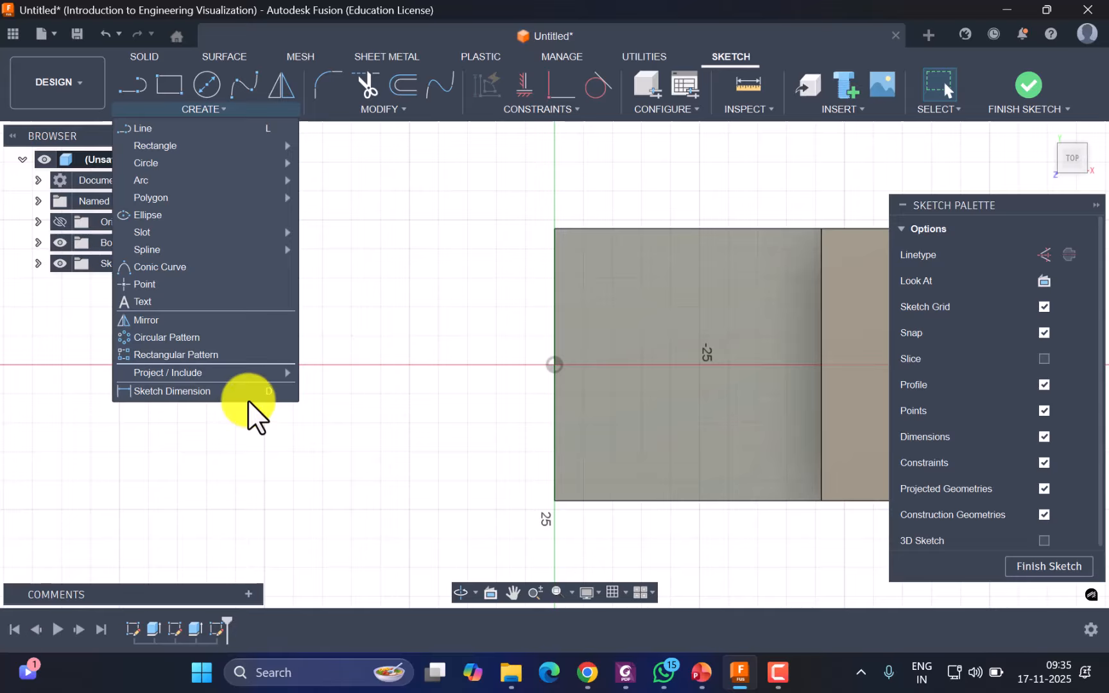
left_click(141, 85)
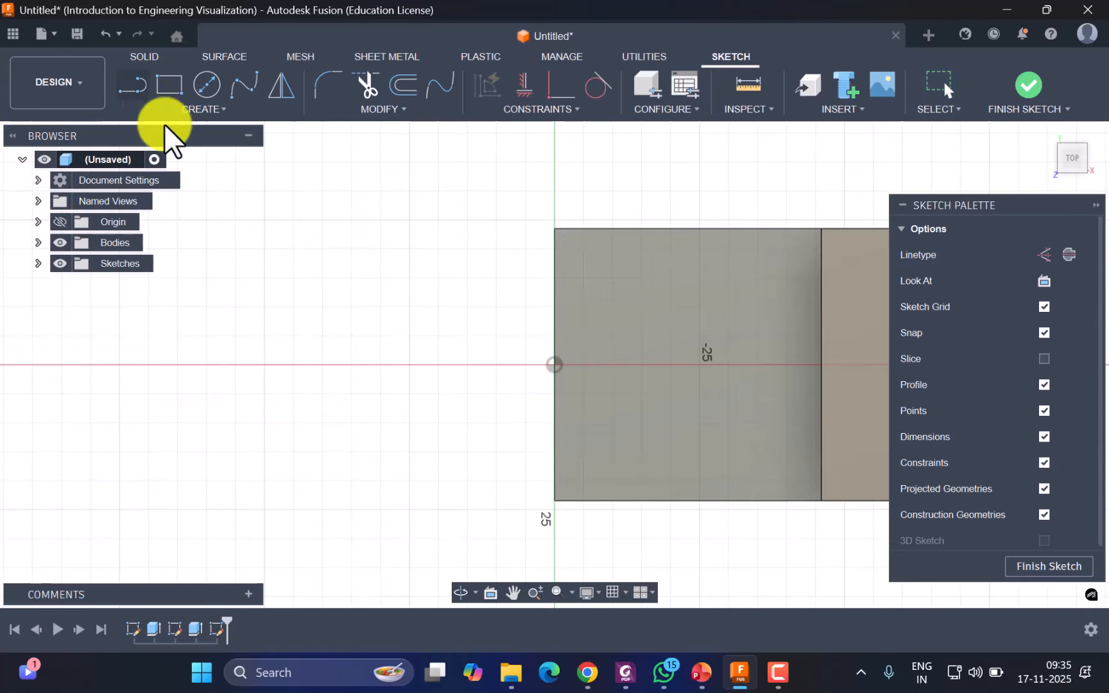
left_click(626, 364)
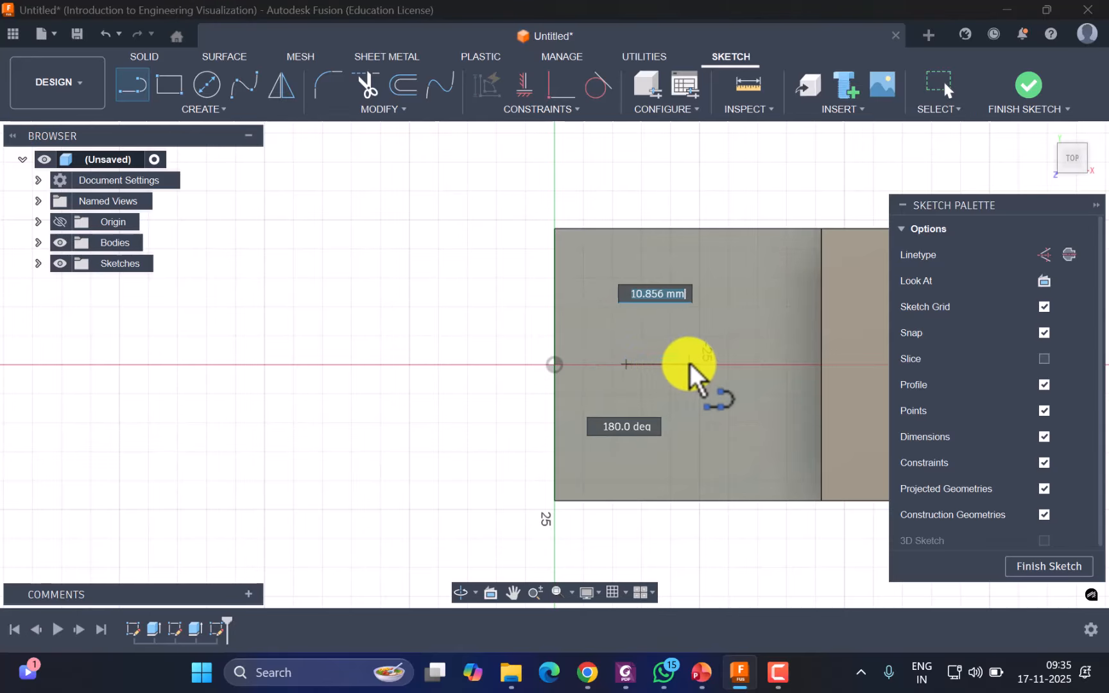
left_click(690, 364)
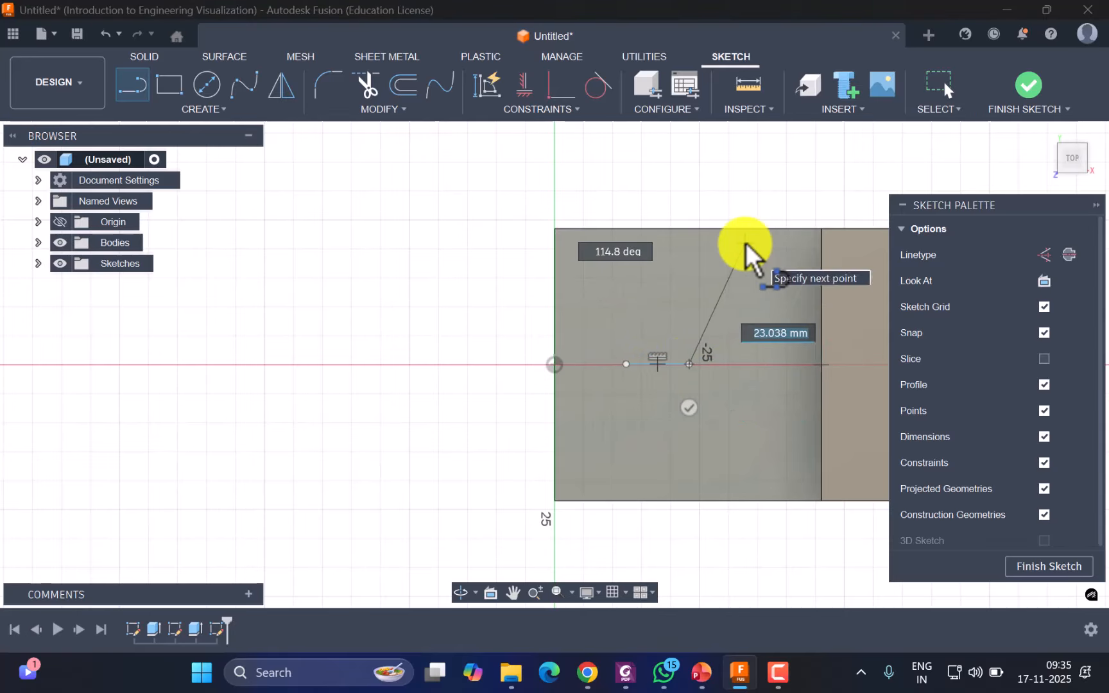
key("Escape")
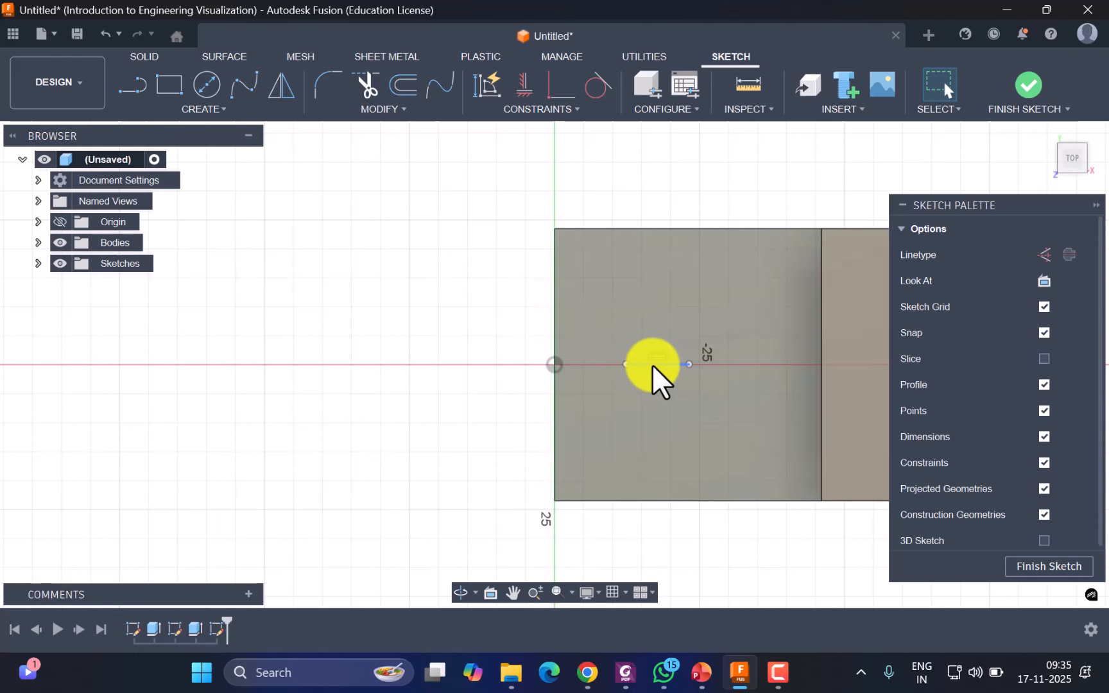
right_click(653, 363)
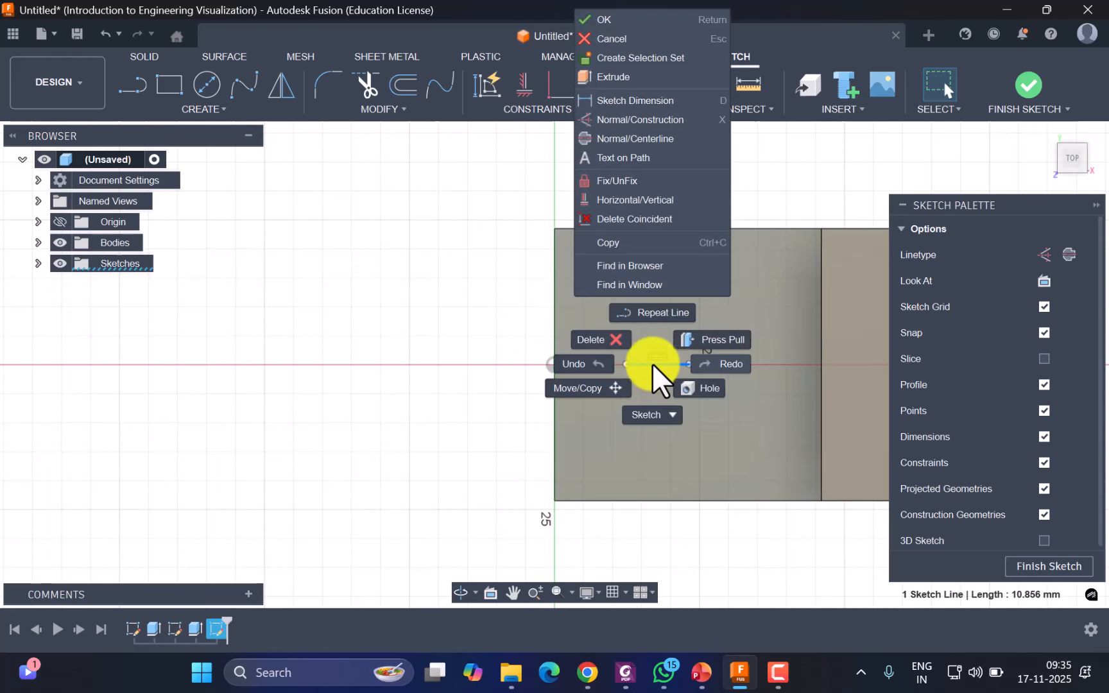
left_click(635, 118)
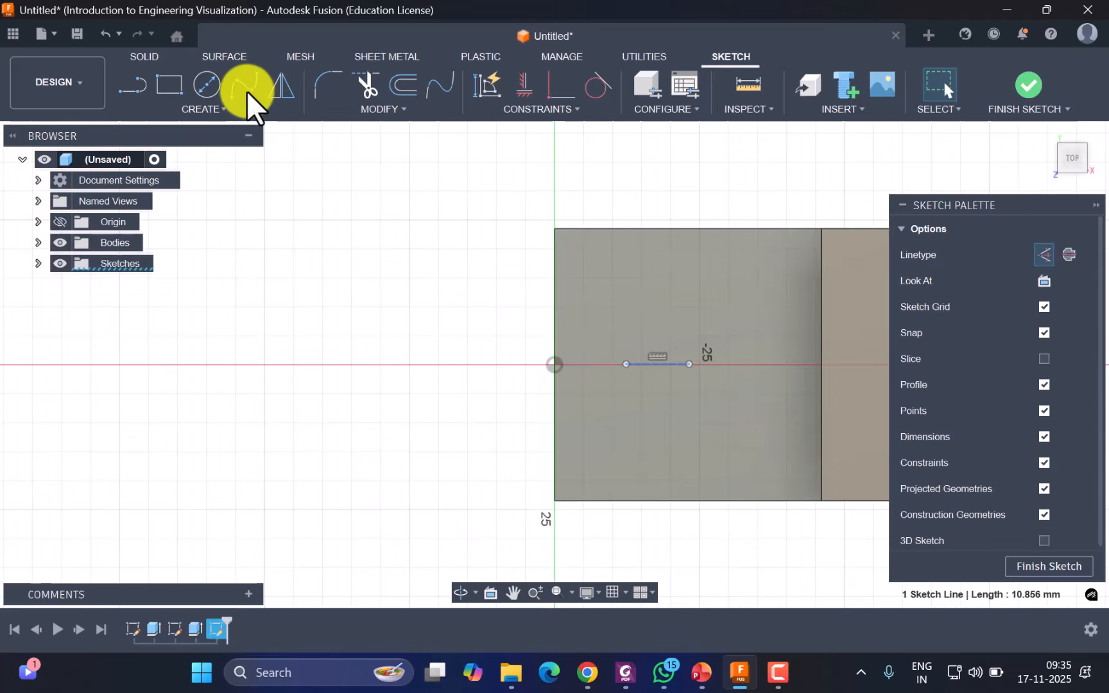
Dimension the construction line's length to 13 mm and constrain its left endpoint horizontally in line with the sketch origin
key("d")
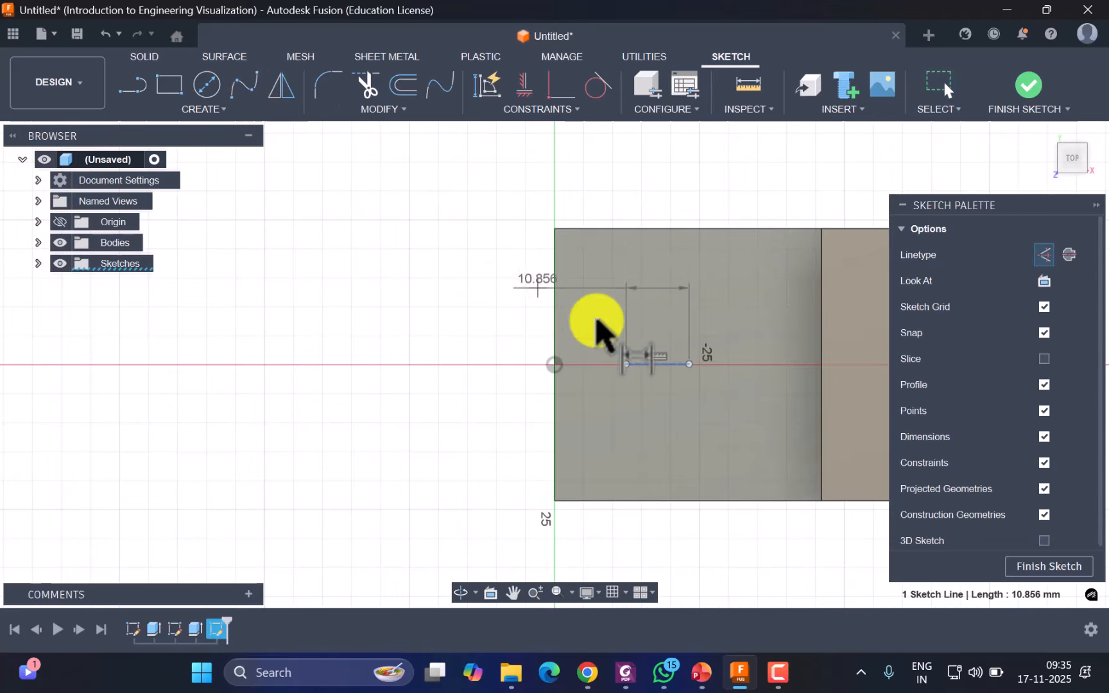
left_click(660, 296)
type("13")
key("Return")
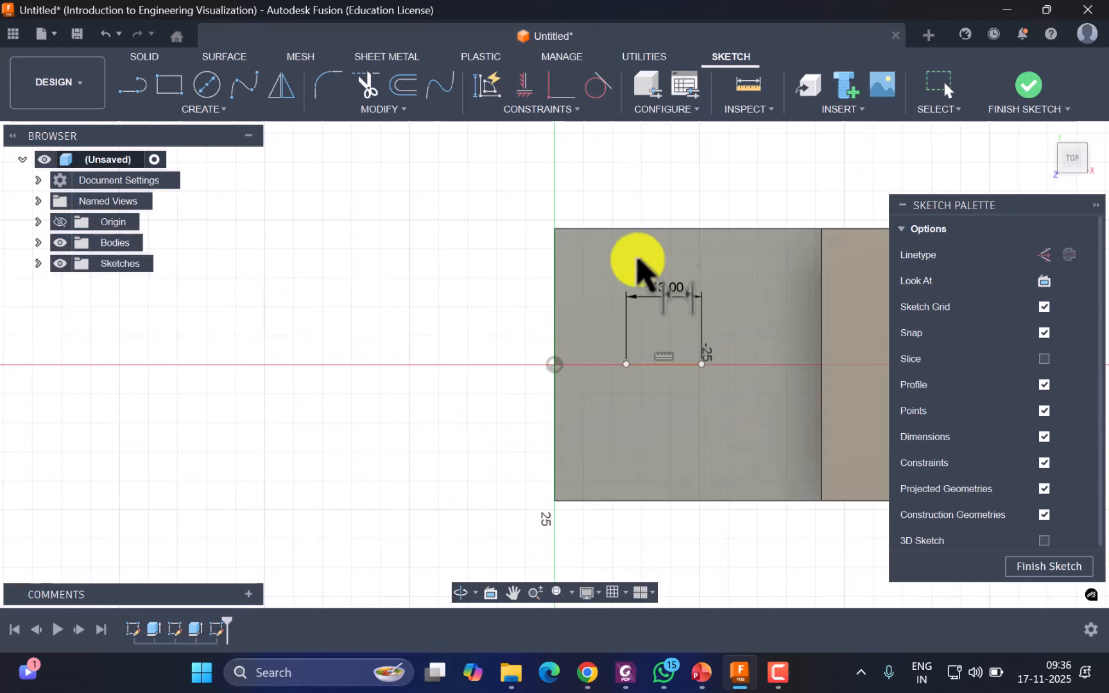
left_click(523, 90)
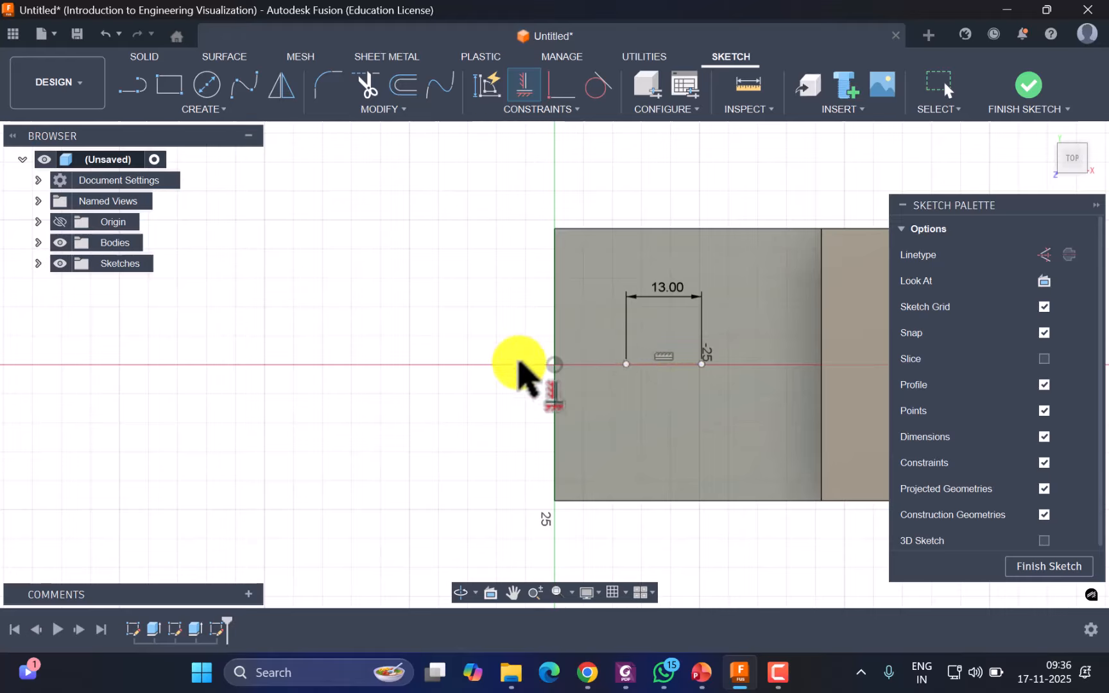
left_click(555, 364)
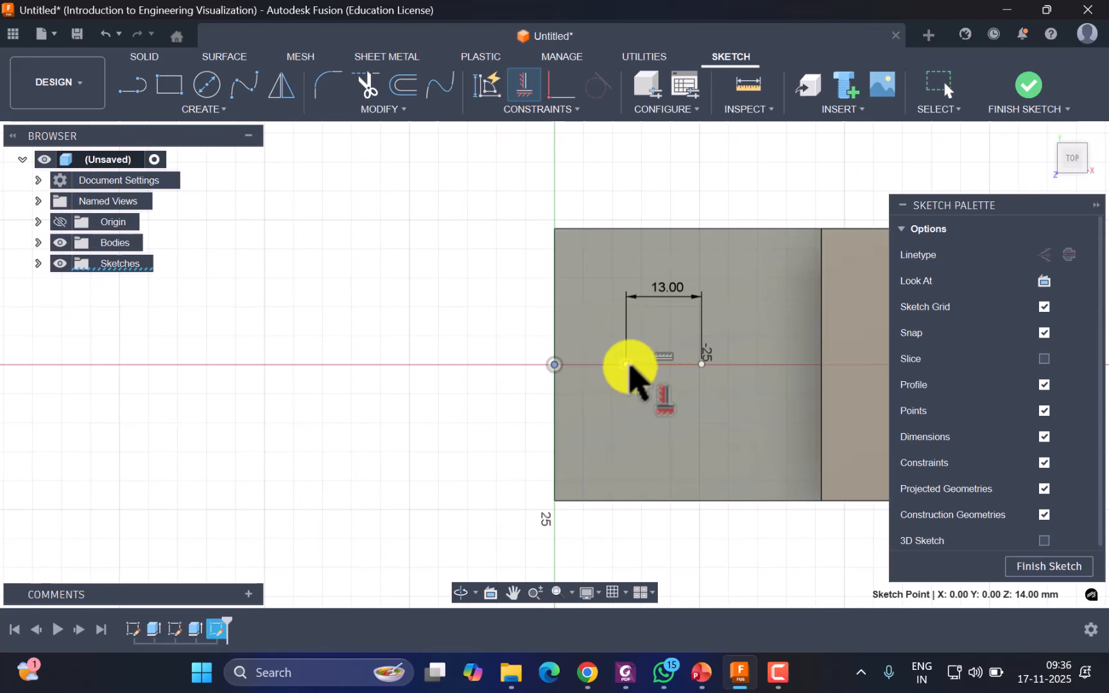
left_click(625, 365)
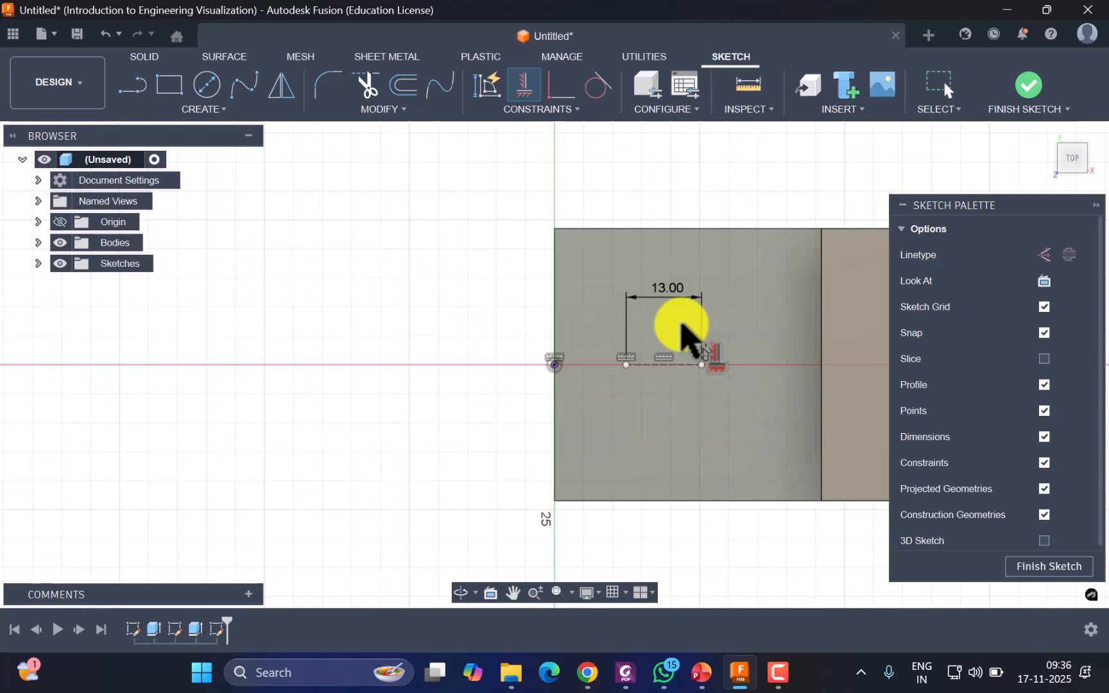
Sketch a center-to-center slot about 10 mm wide, using the construction line's two endpoints as its centres
left_click(207, 109)
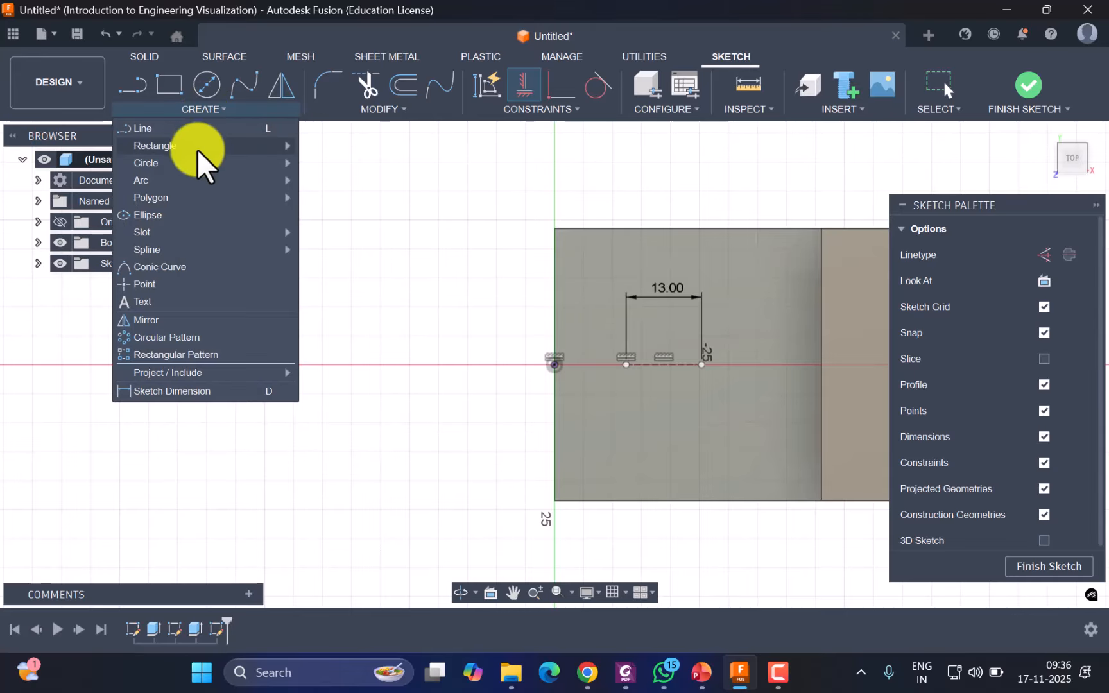
mouse_move(181, 228)
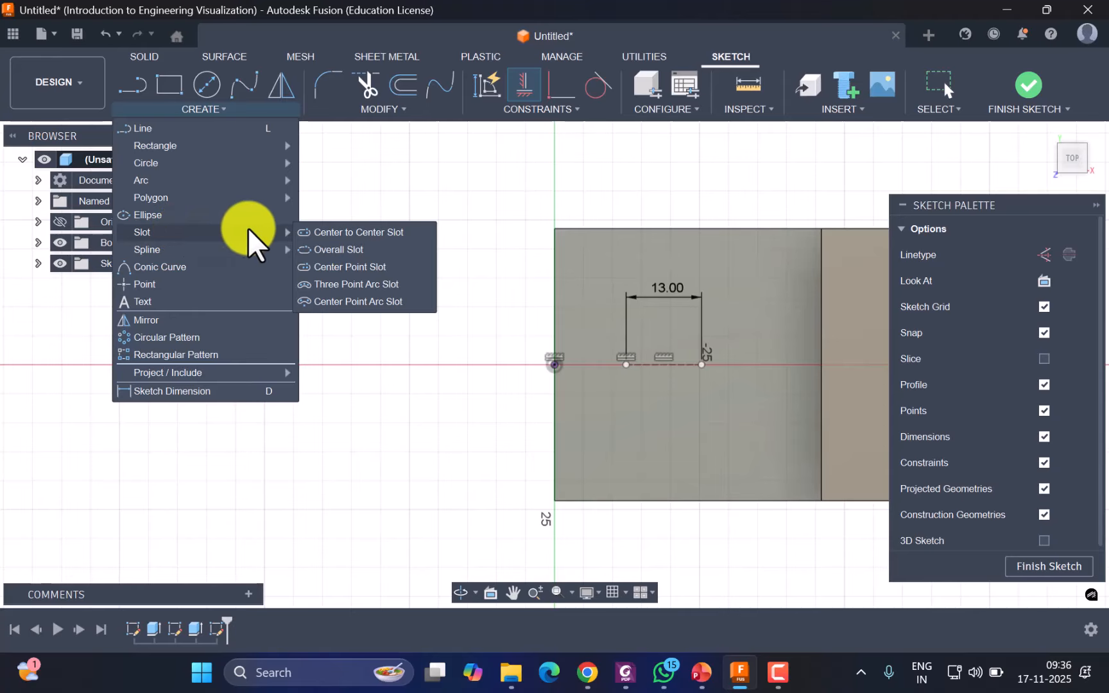
left_click(355, 233)
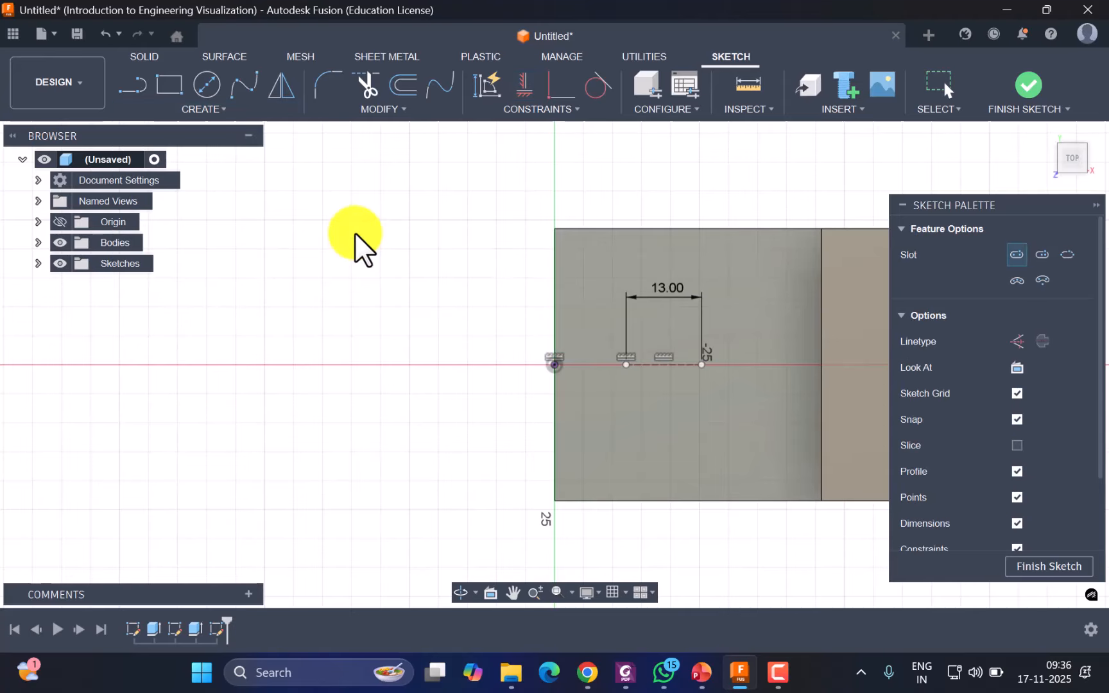
left_click(627, 365)
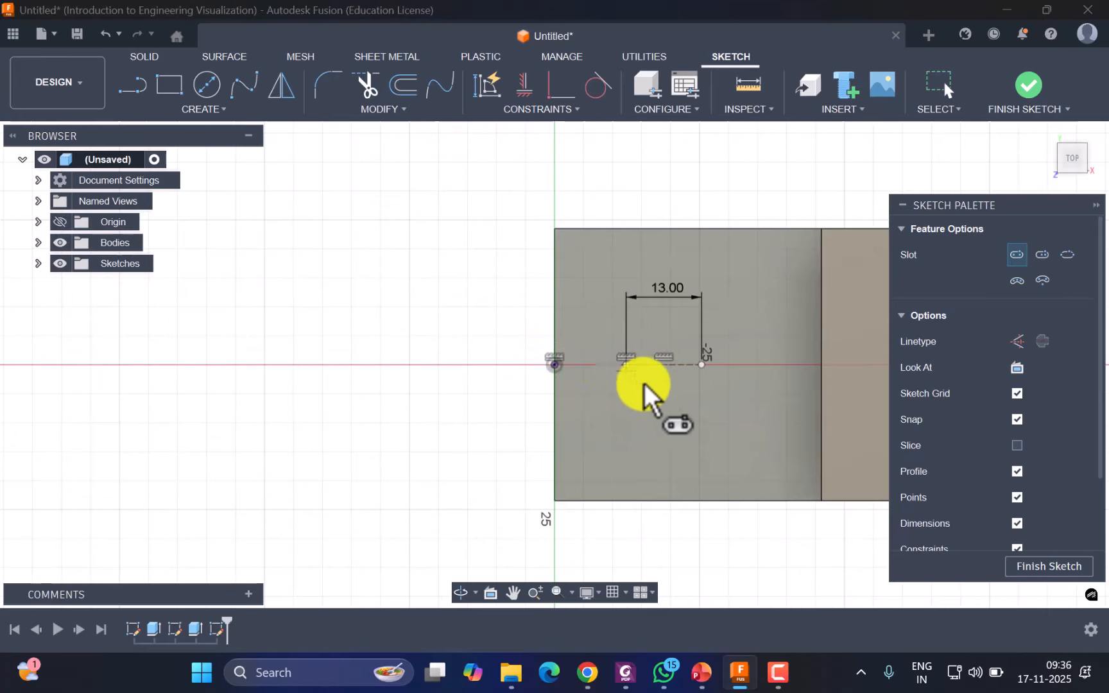
left_click(702, 364)
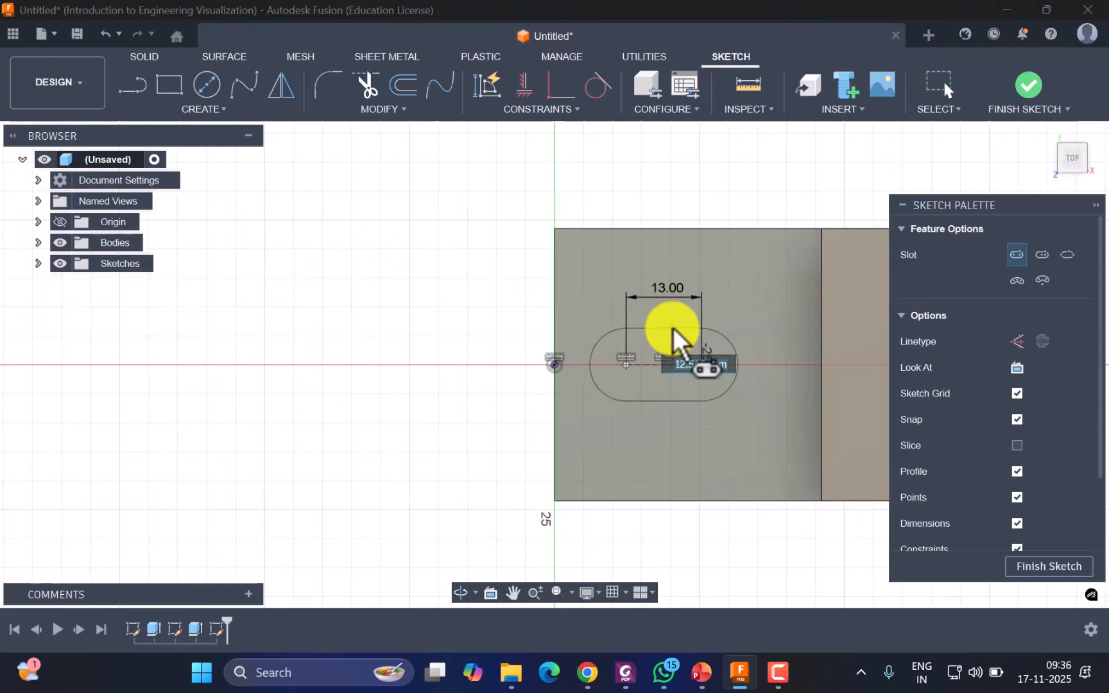
left_click(674, 332)
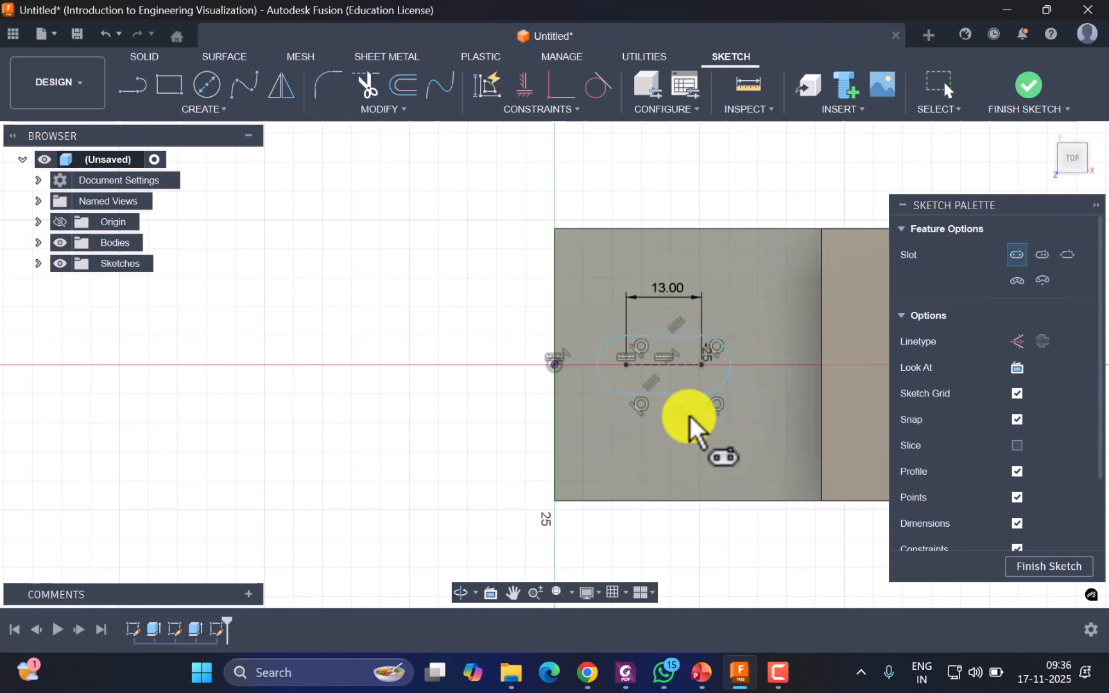
key("Escape")
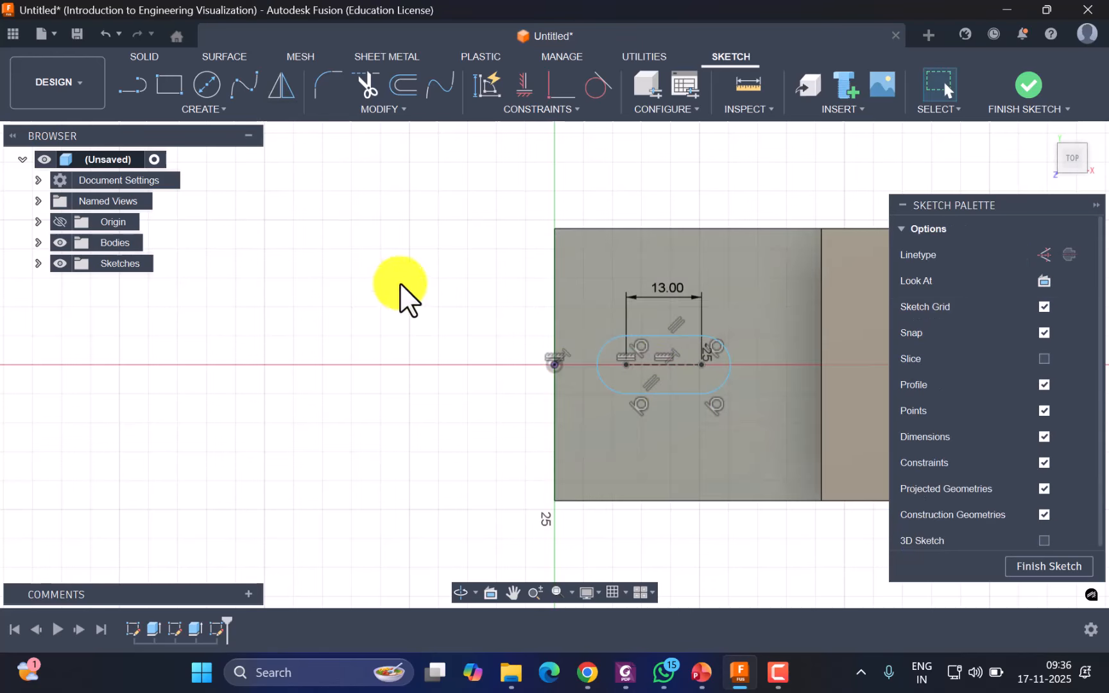
Dimension the radius of the slot's left end arc to 6.5 mm
left_click(603, 354)
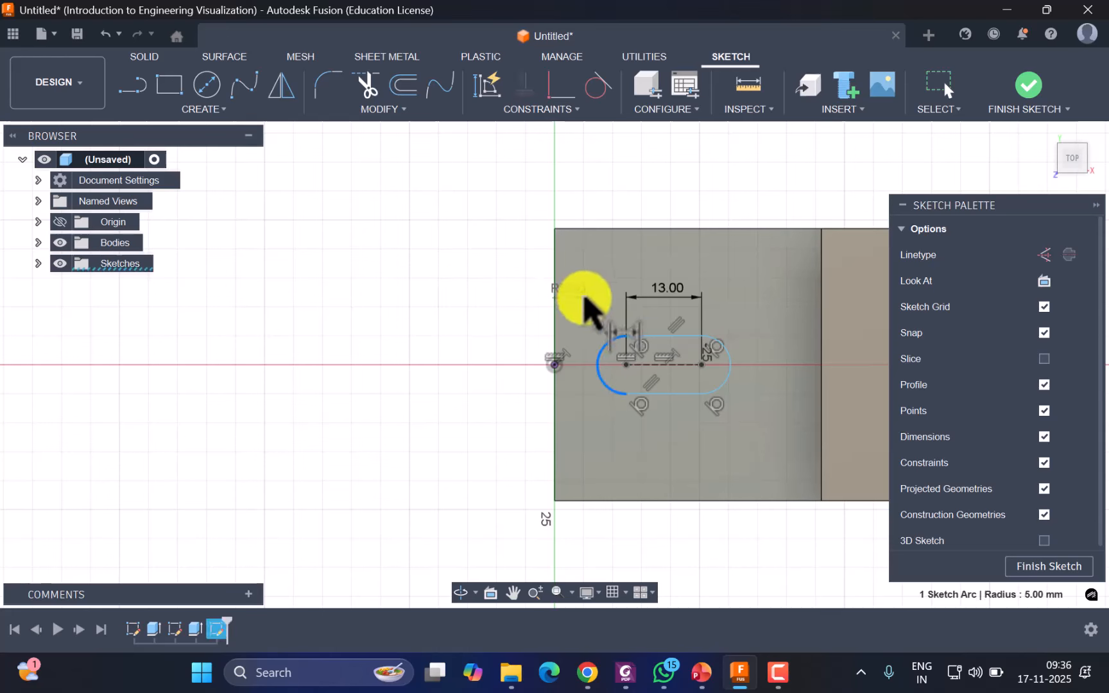
left_click(585, 300)
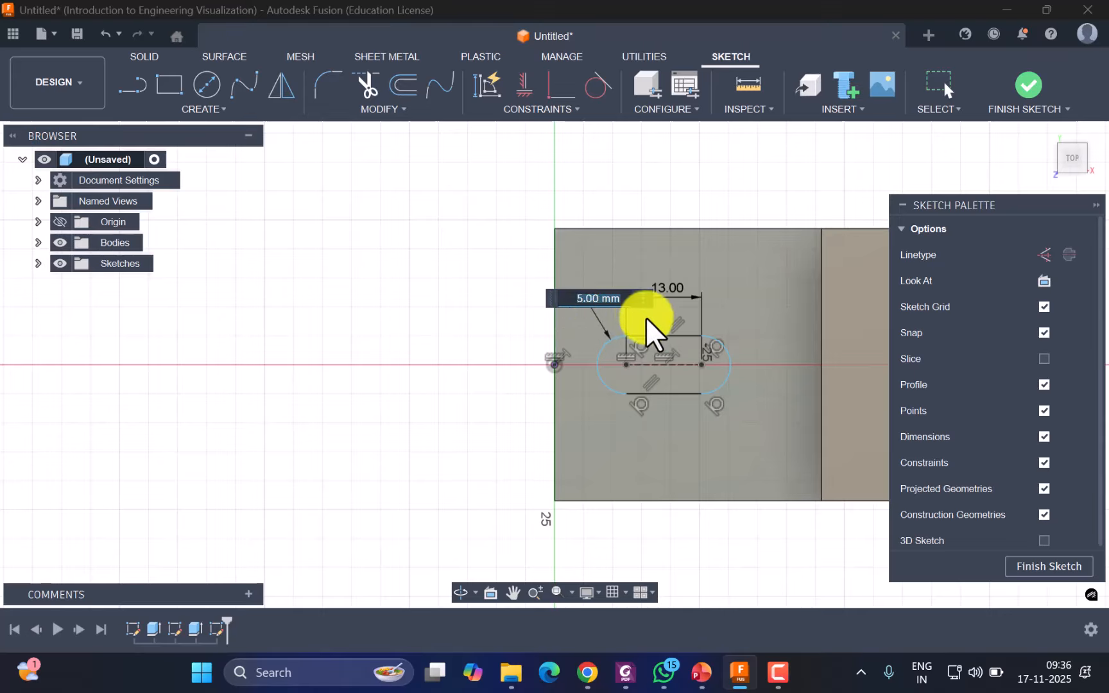
type("6.5")
key("Return")
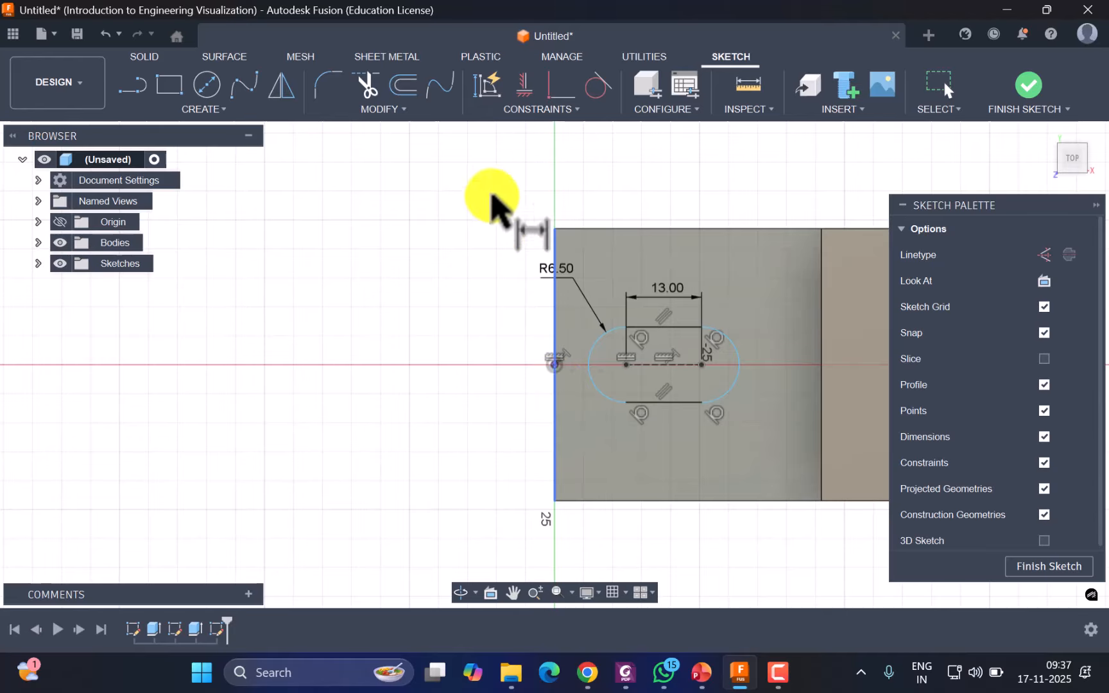
Dimension the distance from the slot's left centre point to the block's left edge to 16 mm and finish the sketch
left_click(626, 365)
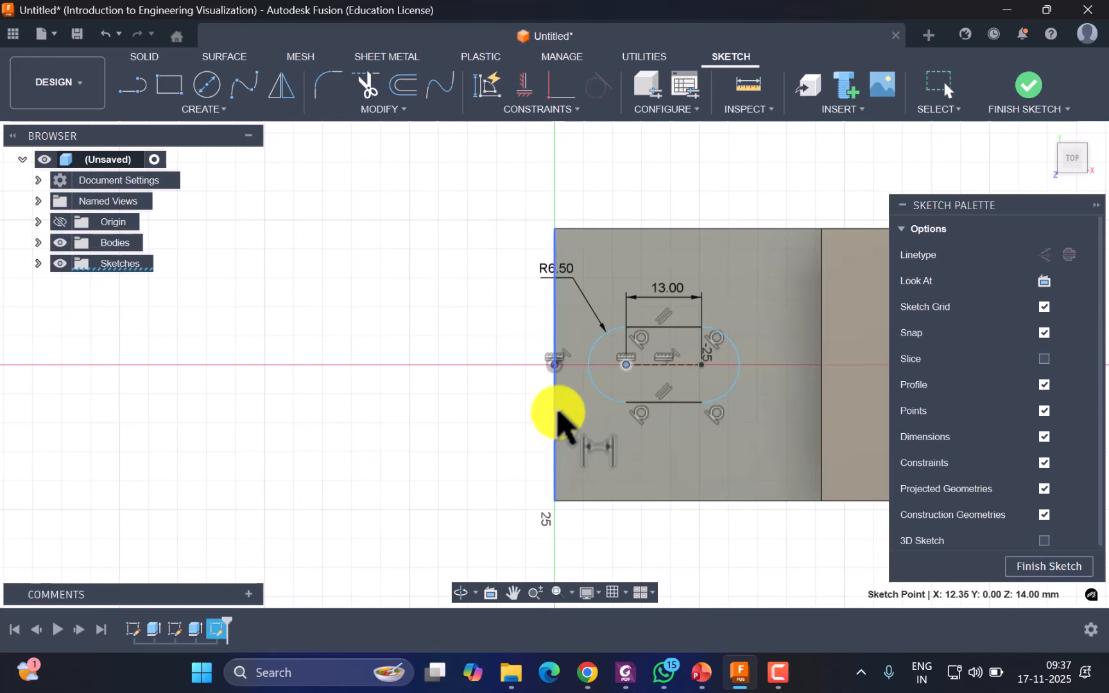
left_click(556, 414)
left_click(600, 429)
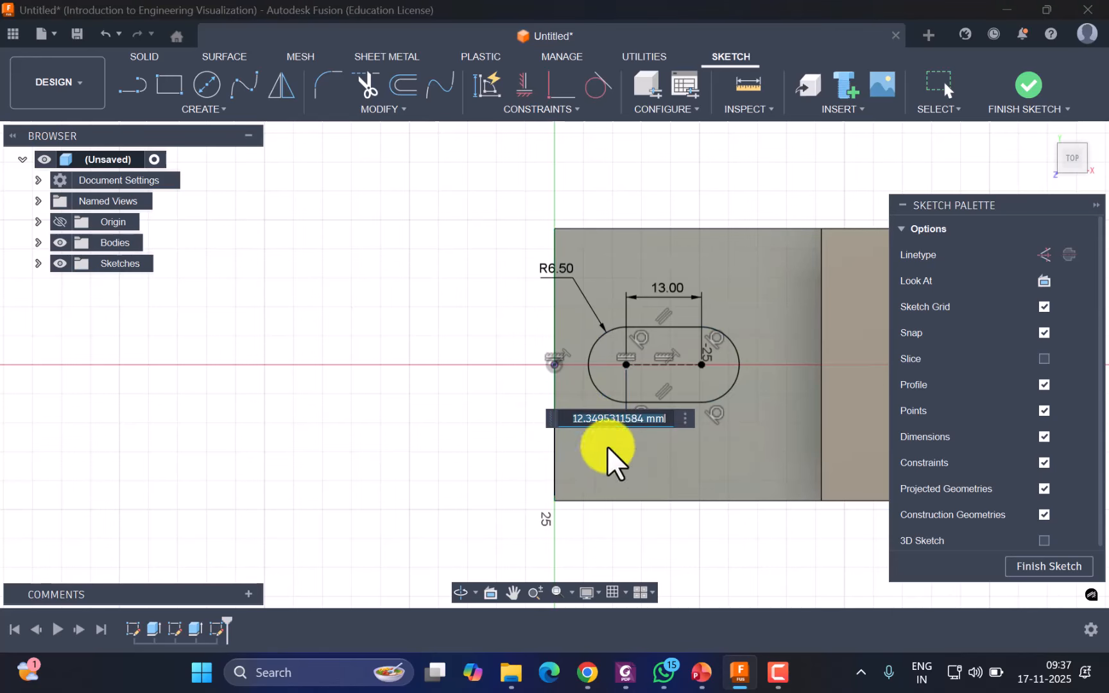
type("16")
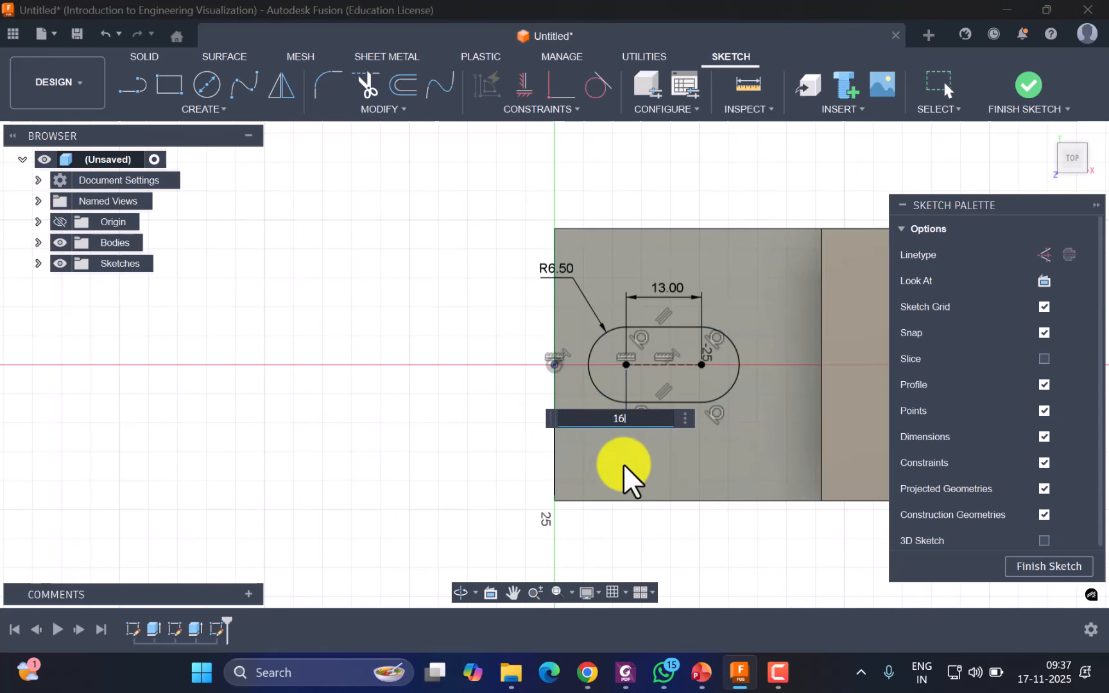
key("Return")
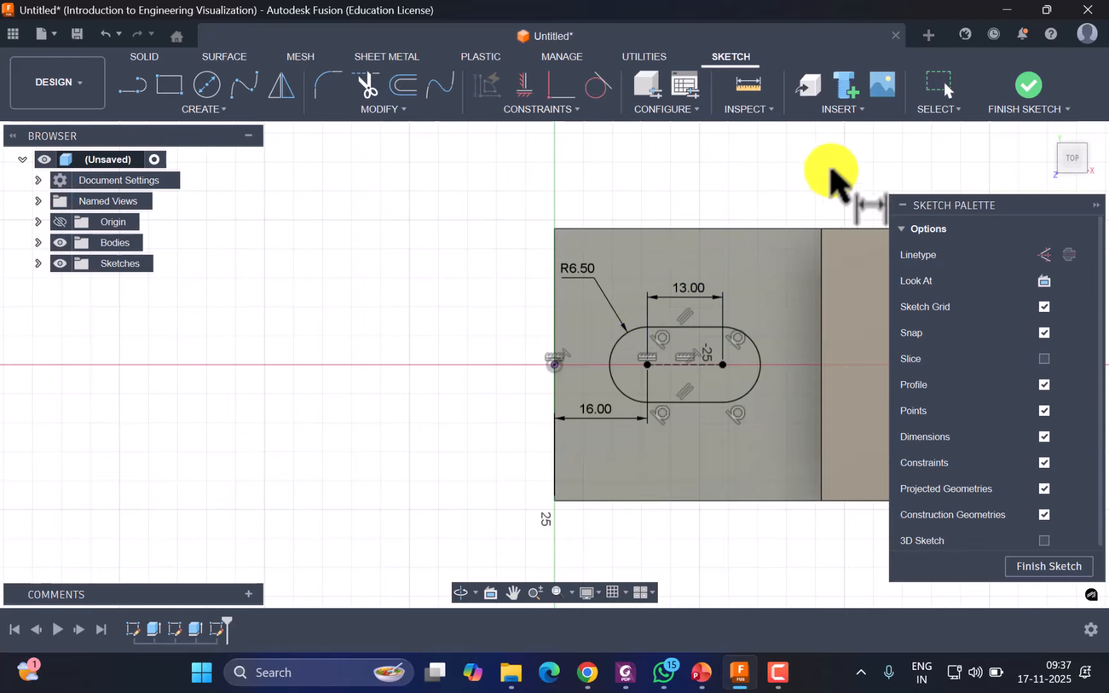
left_click(1030, 88)
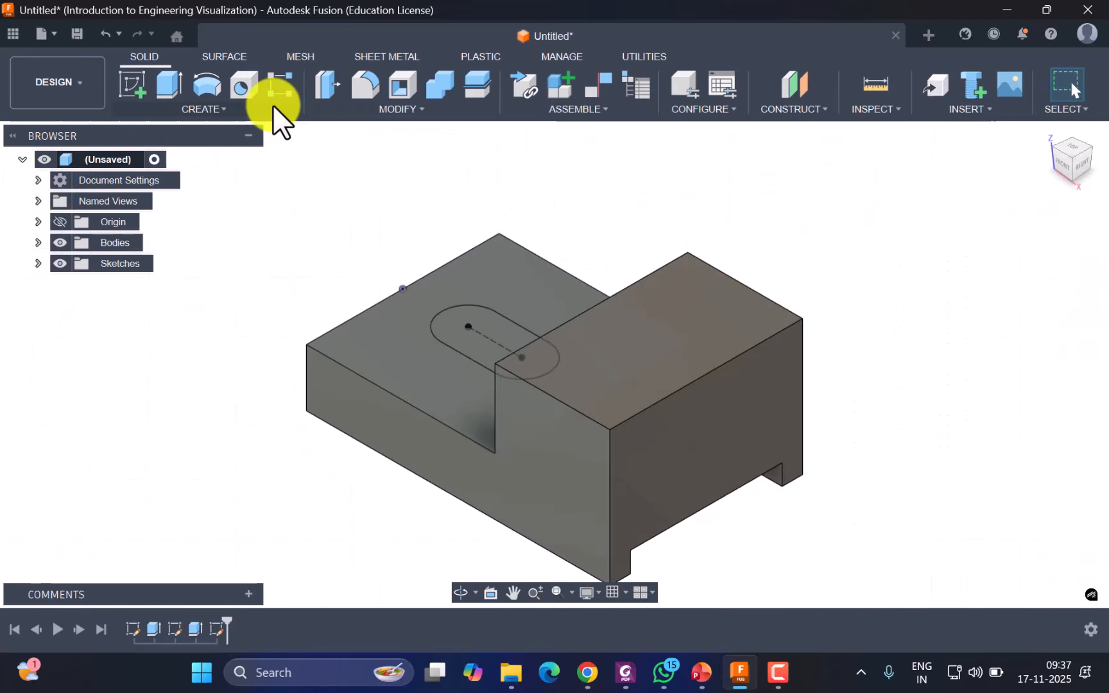
Extrude the slot profile downward as a cut with extent type All, opening it through the lower step
left_click(169, 84)
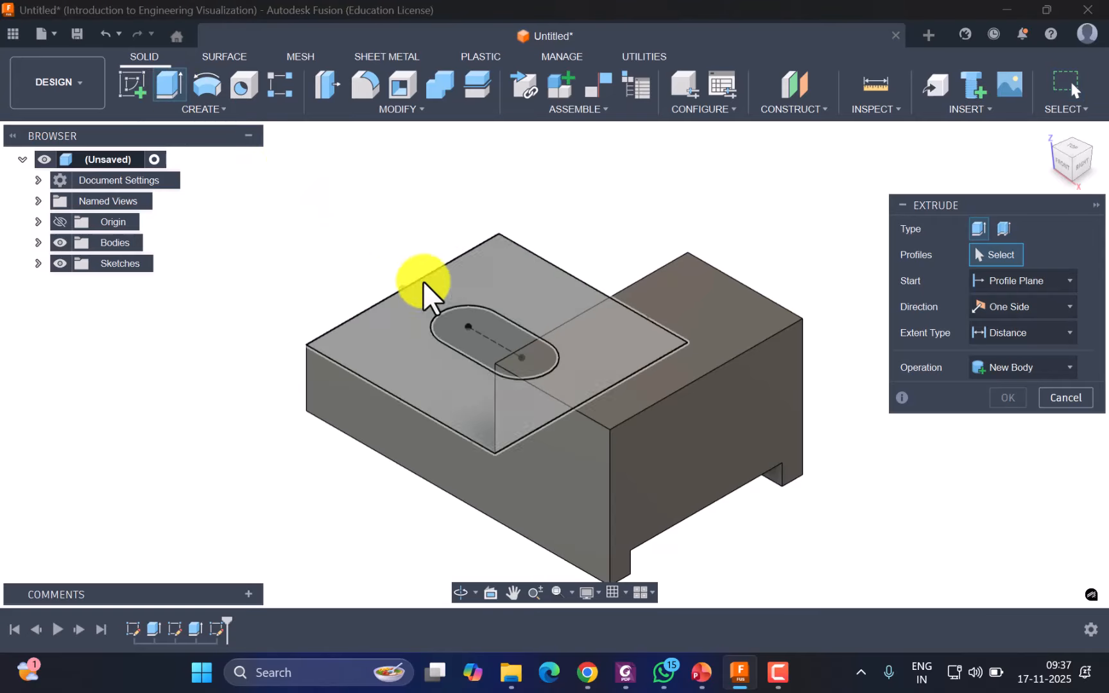
left_click(451, 319)
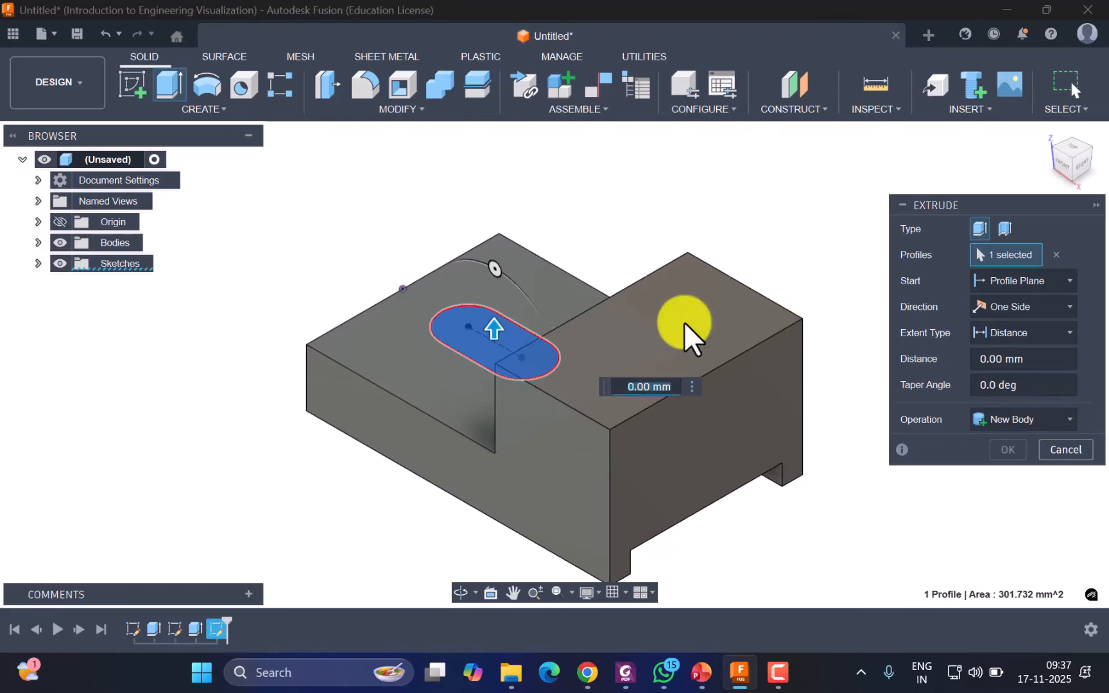
left_click_drag(494, 328, 487, 397)
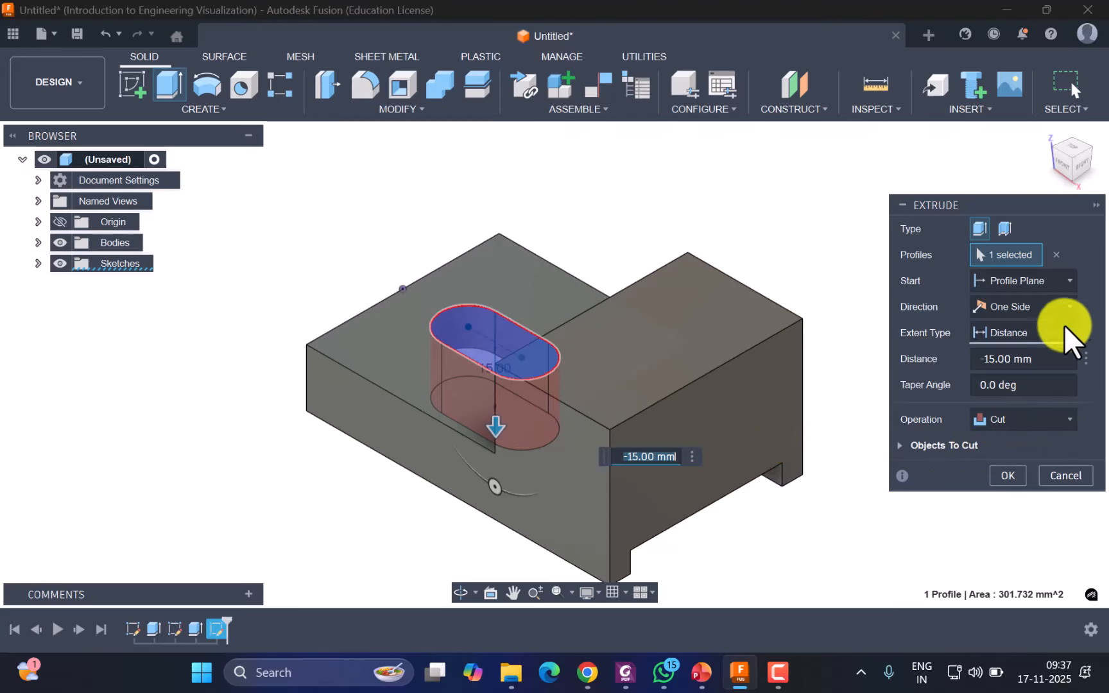
left_click(1063, 308)
left_click(1062, 309)
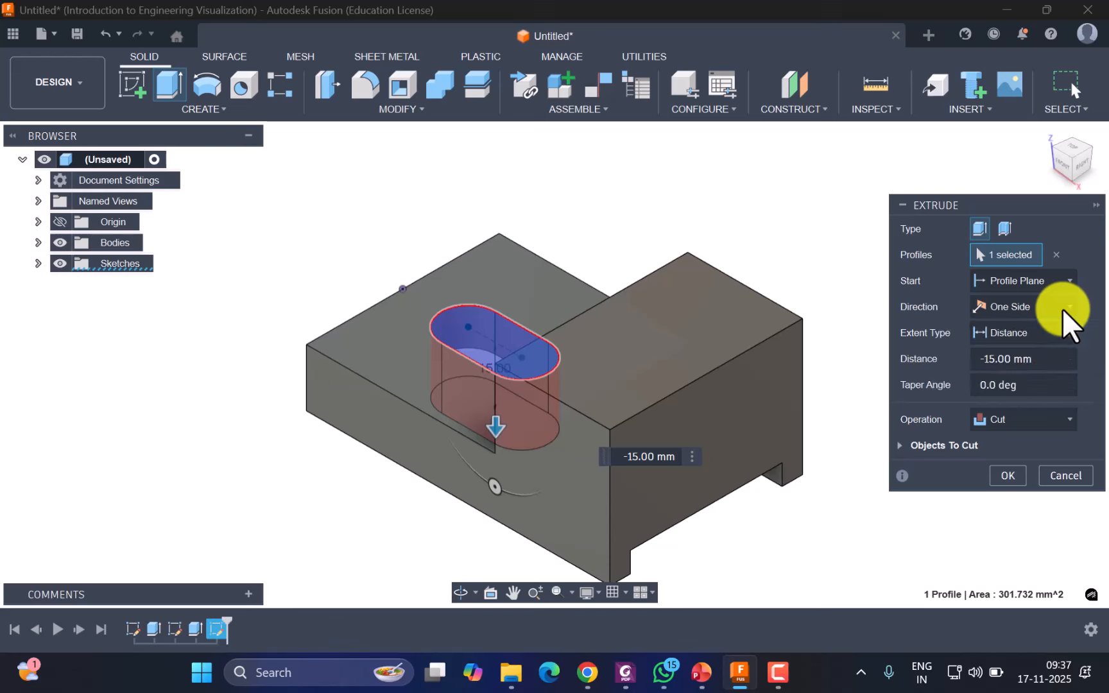
left_click(1061, 332)
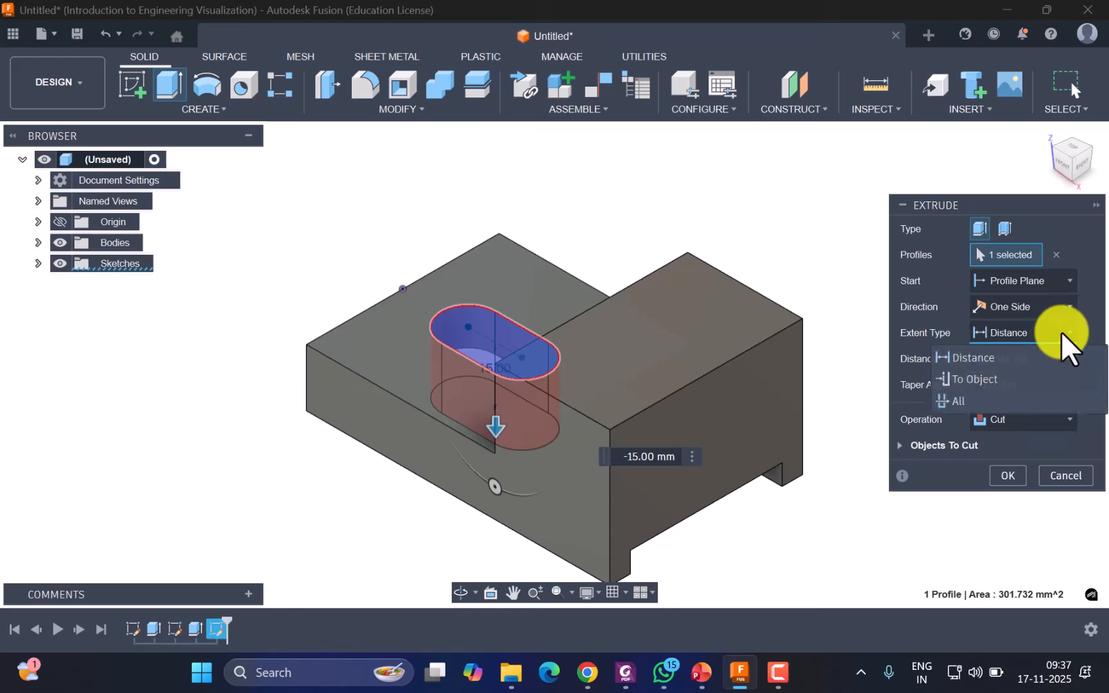
left_click(981, 399)
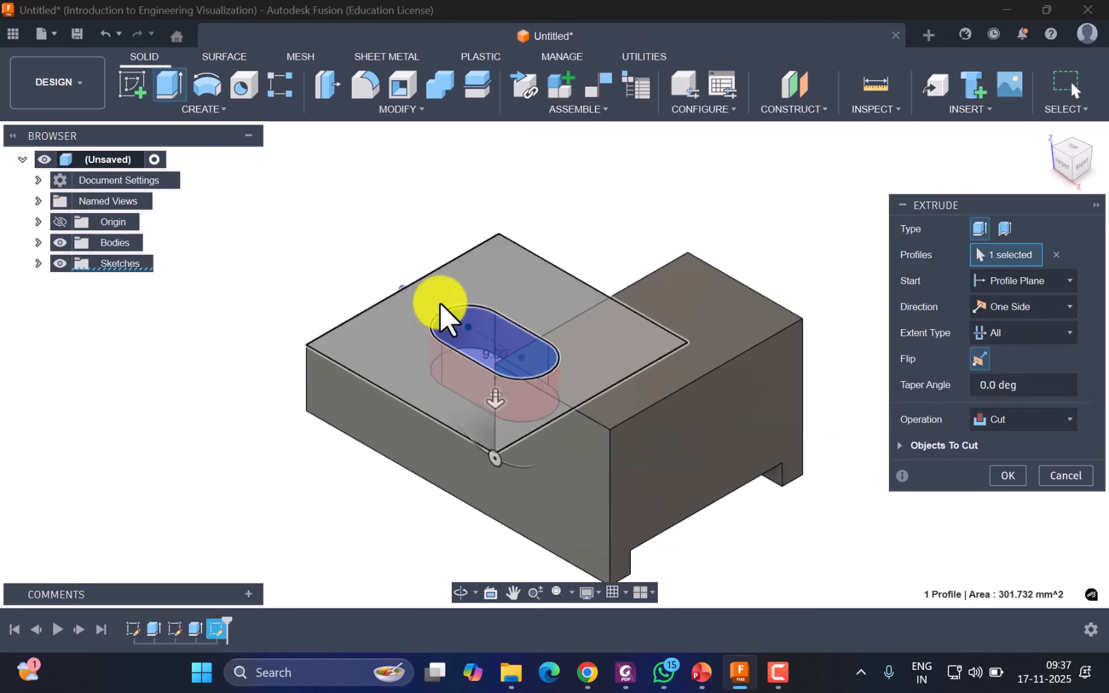
left_click(1008, 476)
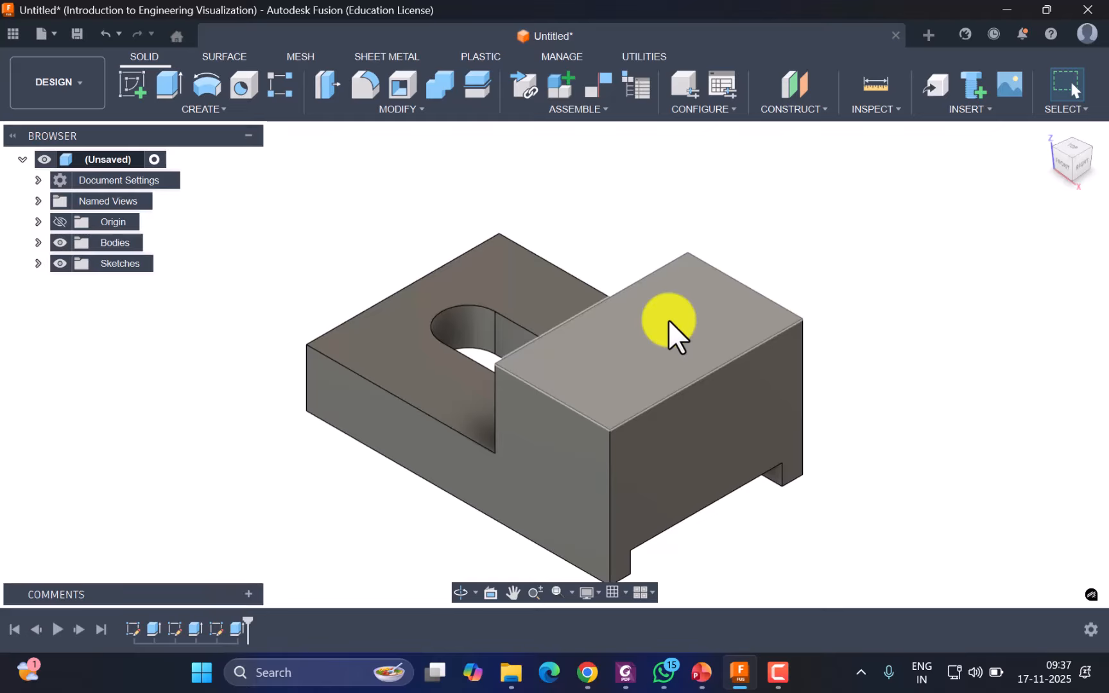
Start a new sketch on the upper step's top face
left_click(667, 339)
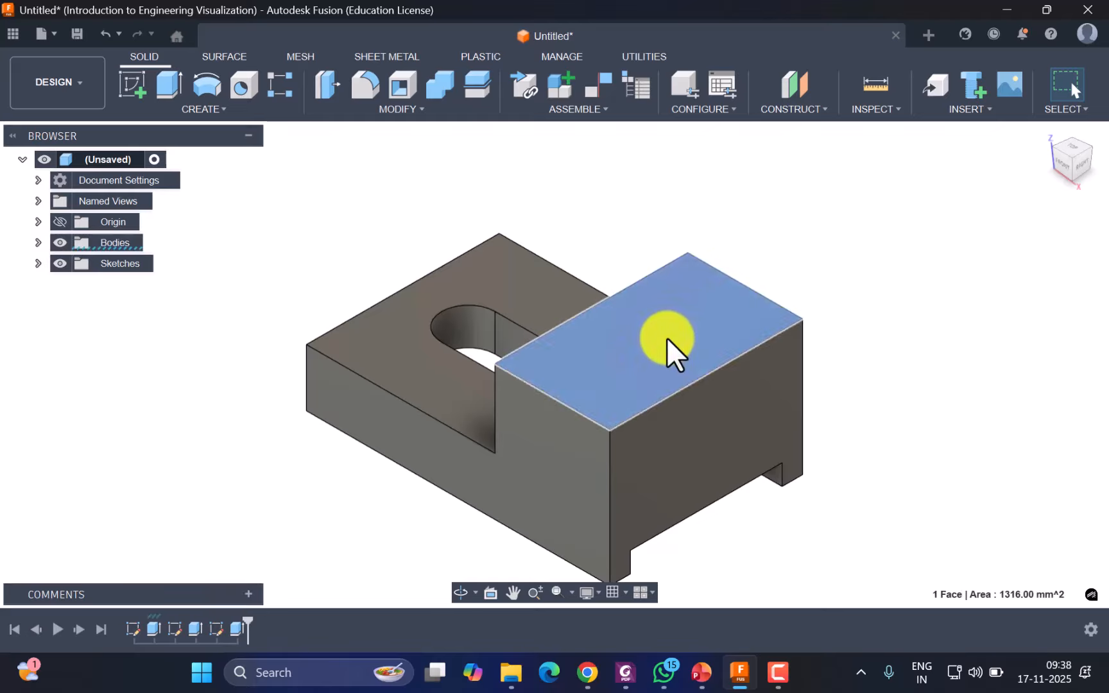
left_click(129, 82)
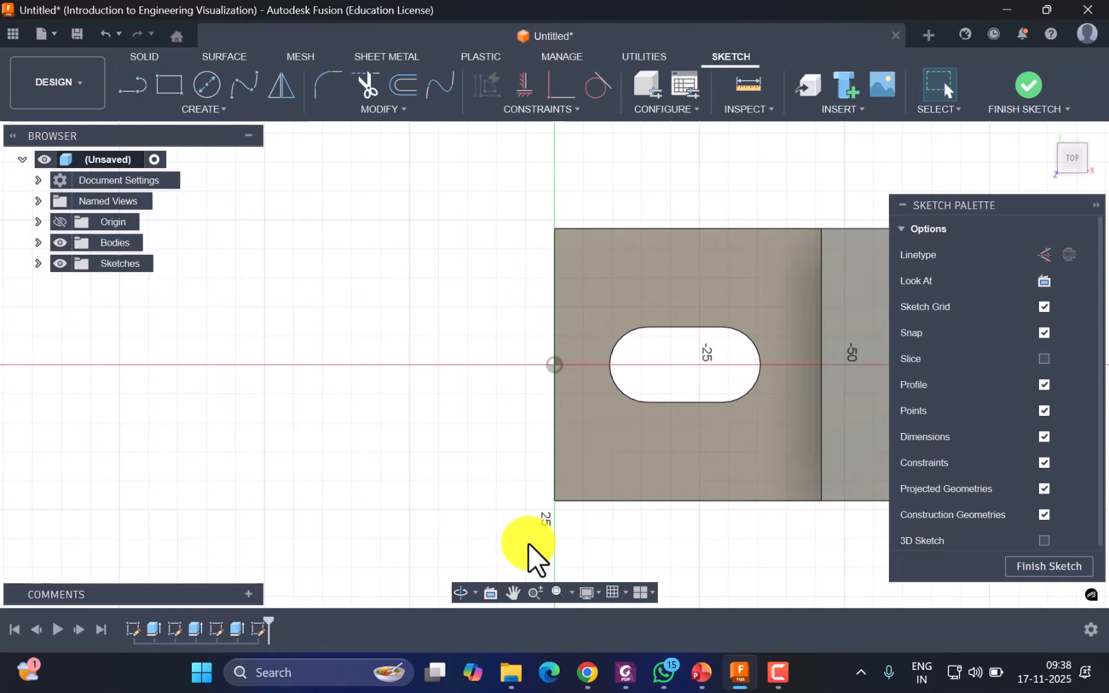
middle_click_drag(582, 549, 309, 540)
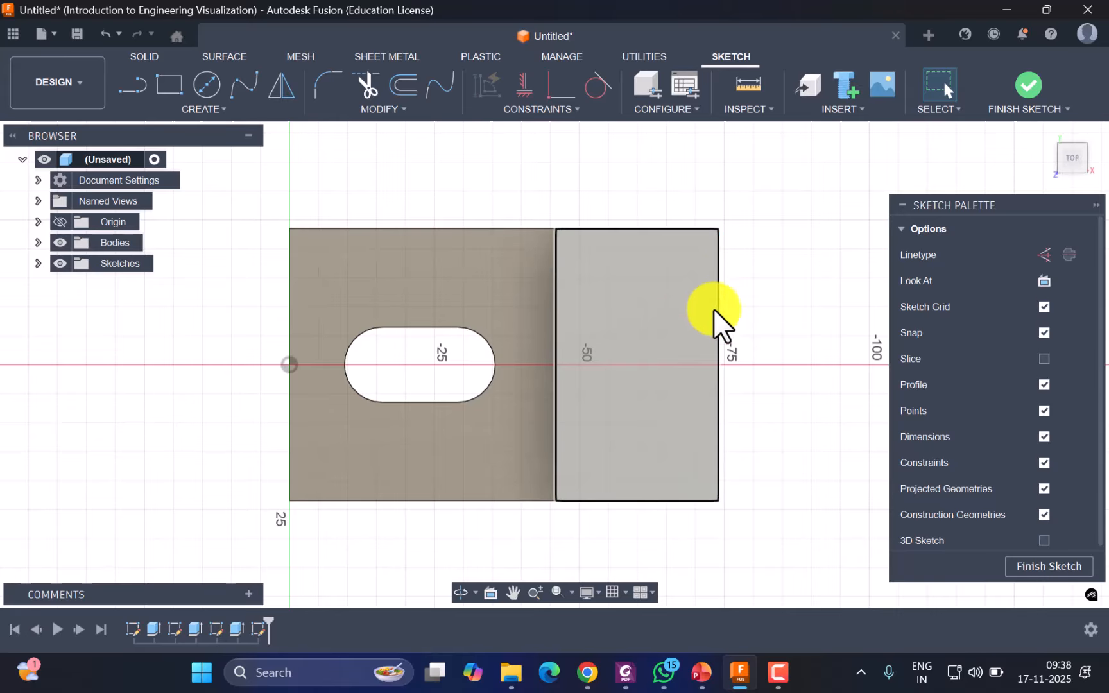
left_click(137, 88)
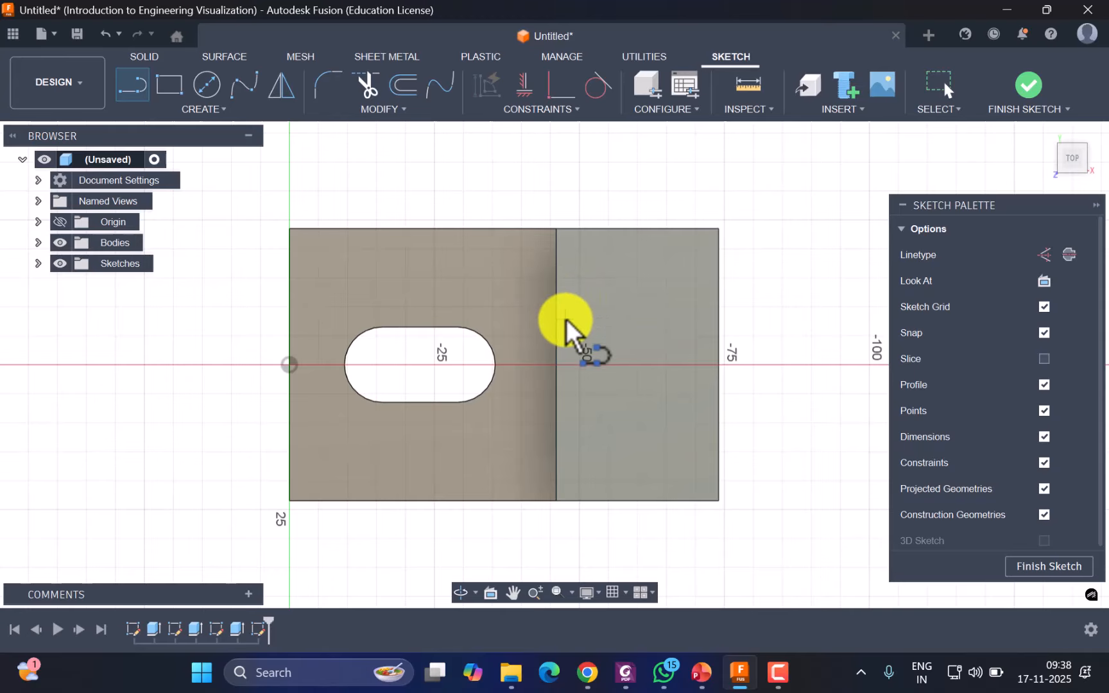
key("Escape")
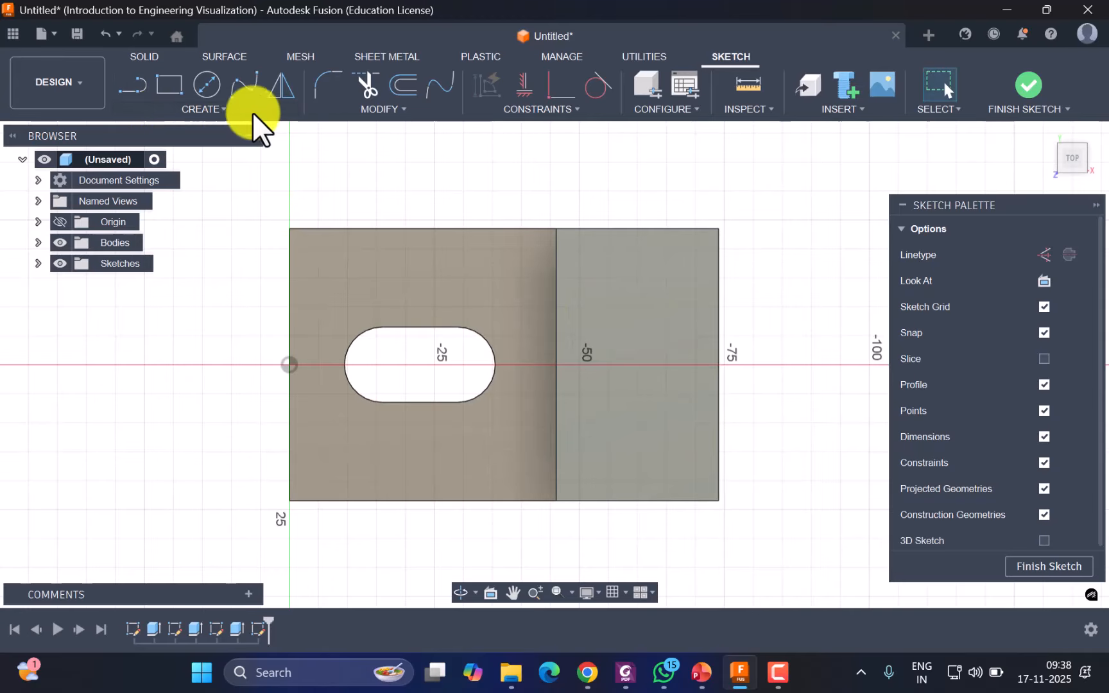
Project the left and right edges of the upper step's top face into the sketch
left_click(230, 109)
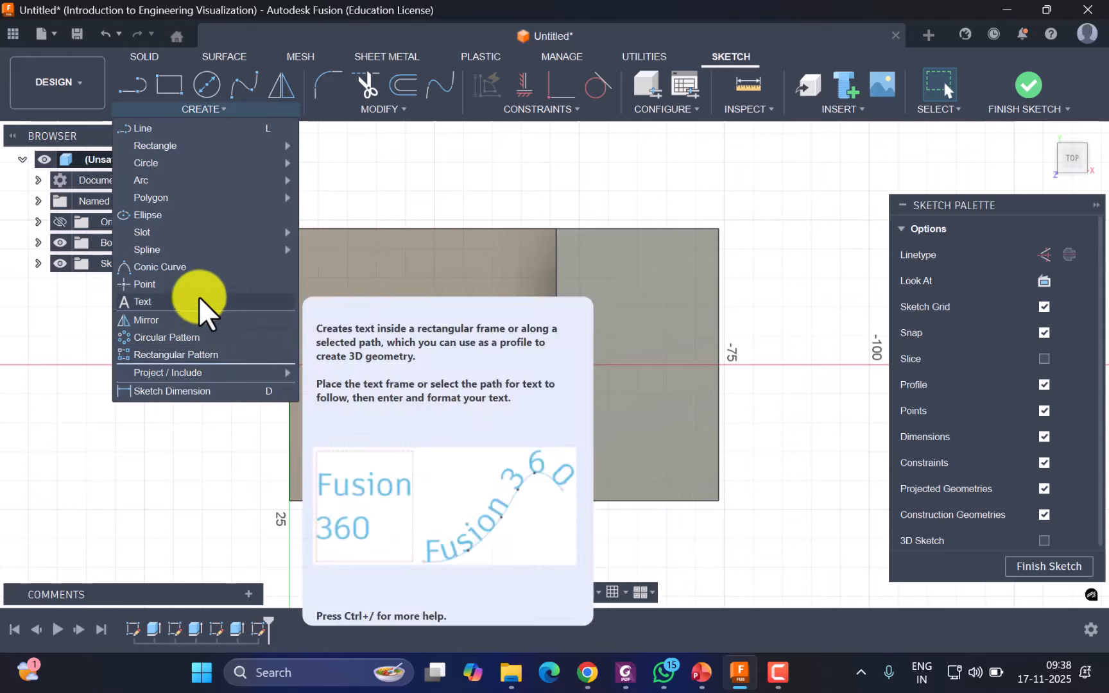
mouse_move(219, 374)
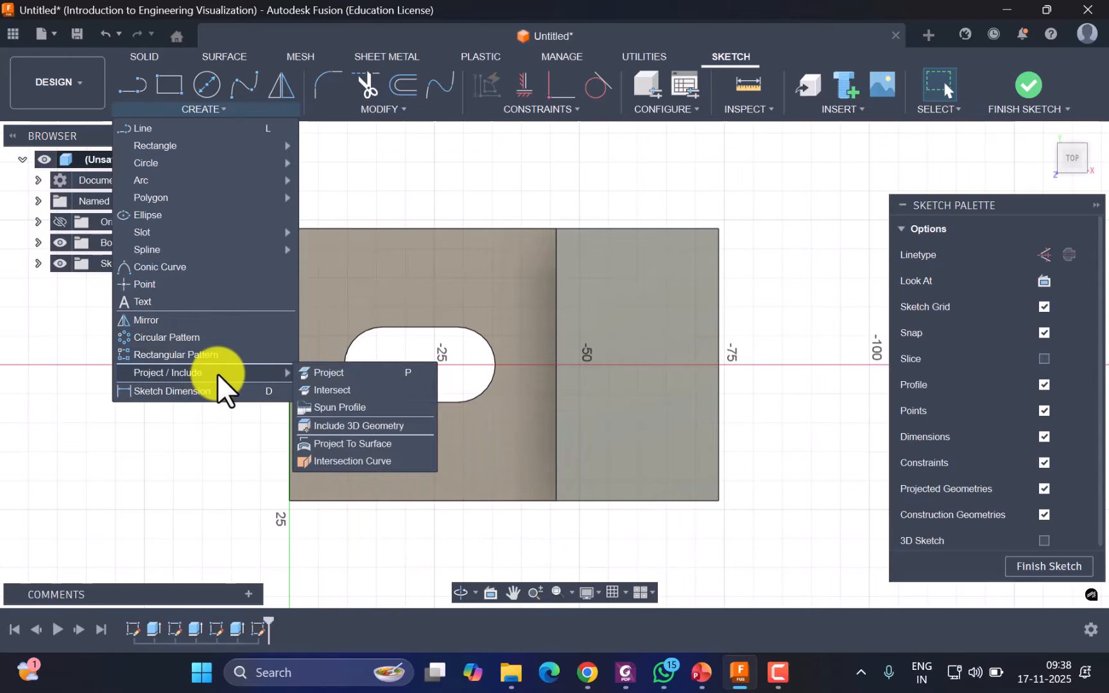
left_click(317, 376)
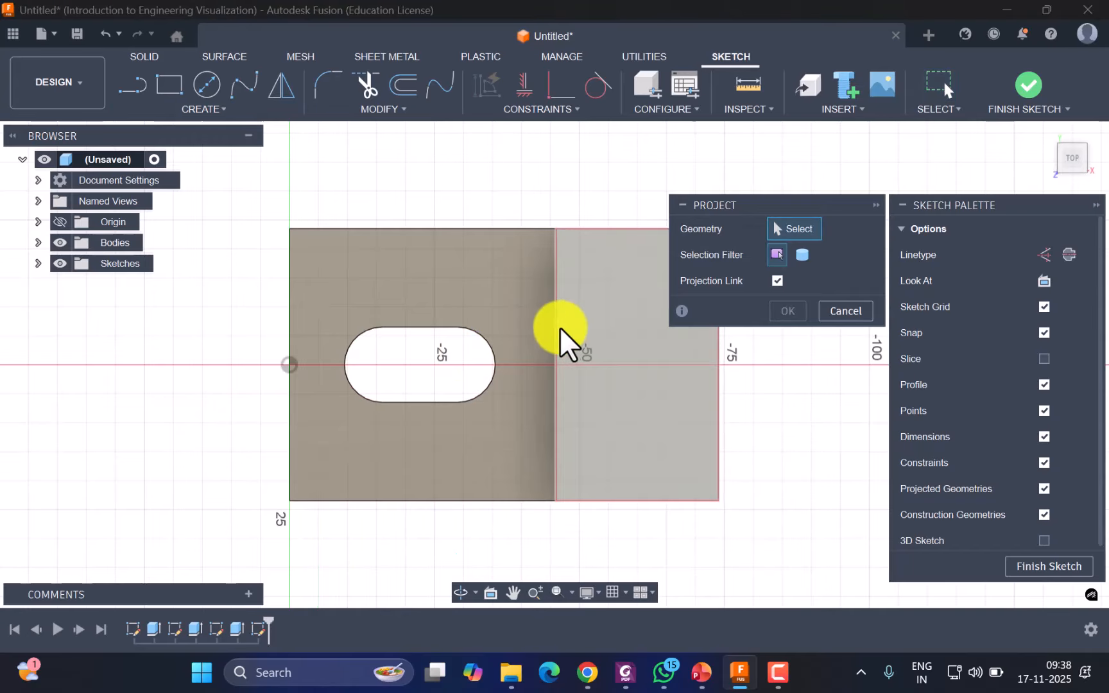
left_click(555, 328)
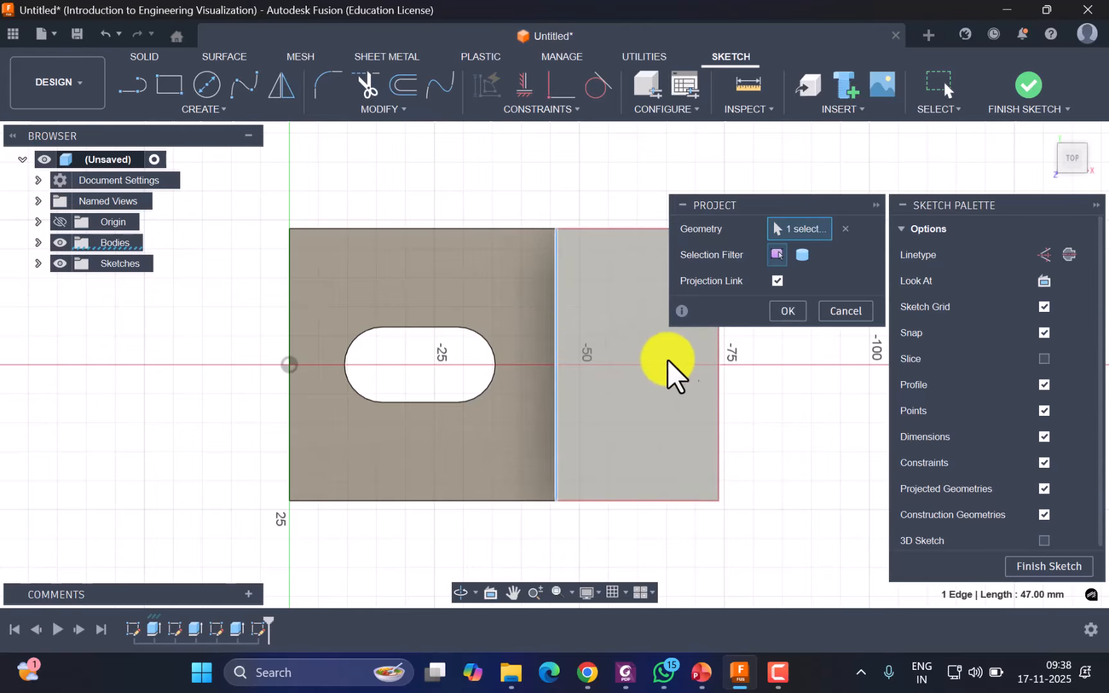
left_click(719, 357)
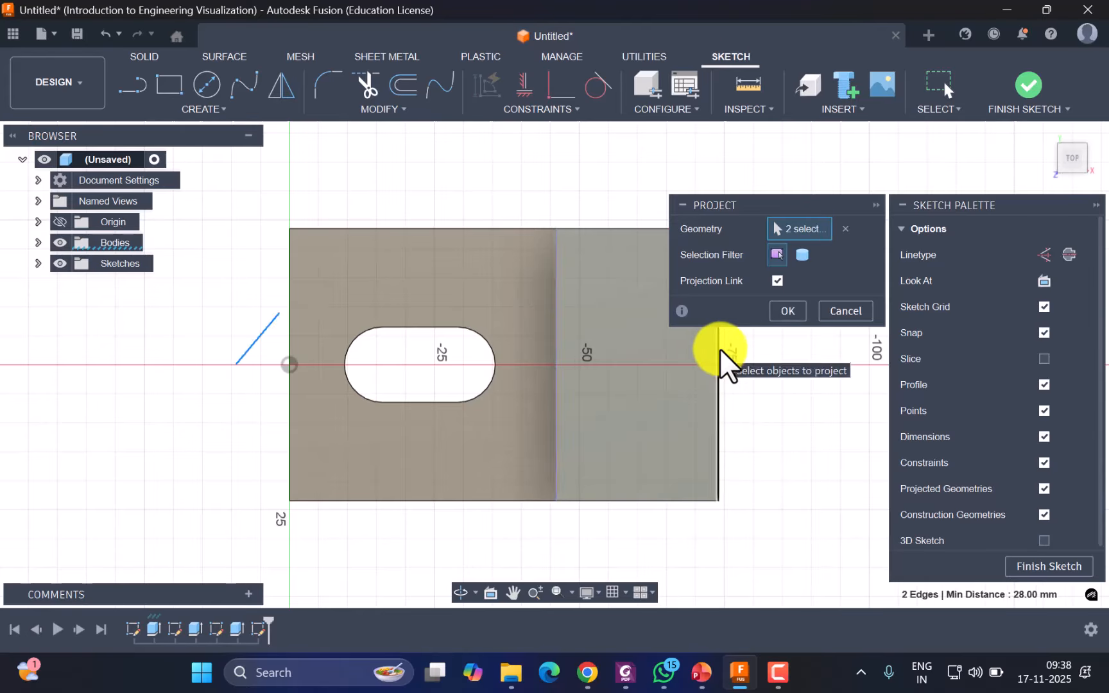
left_click(788, 311)
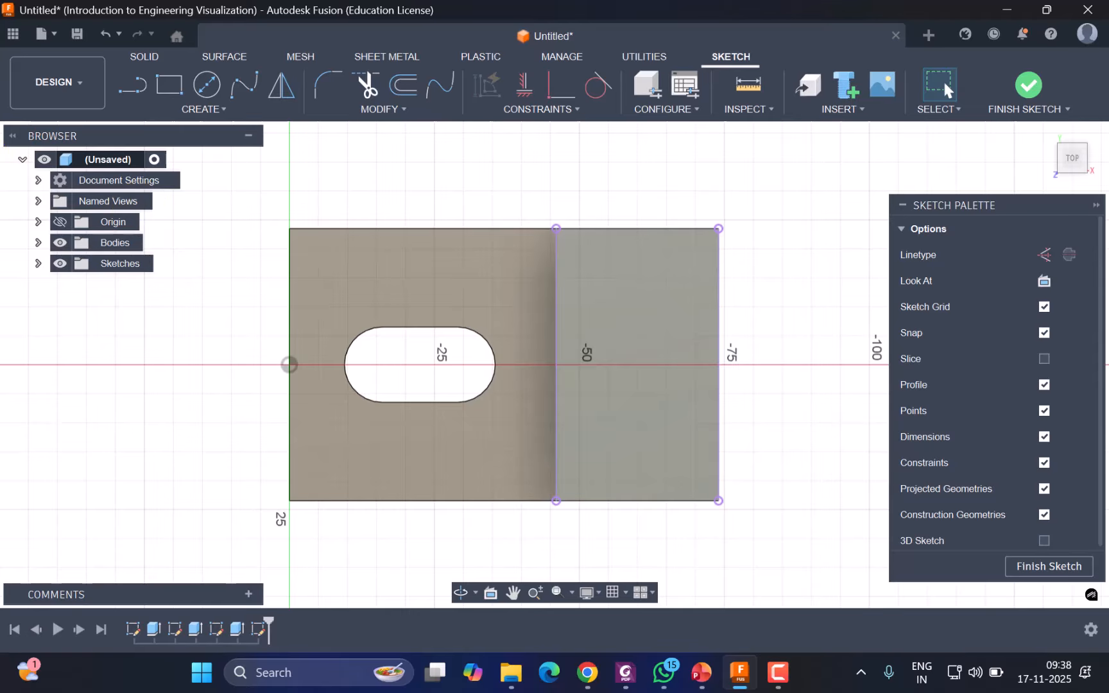
Draw two separate slanted lines between the projected edges, converging toward the upper step's right edge
left_click(132, 85)
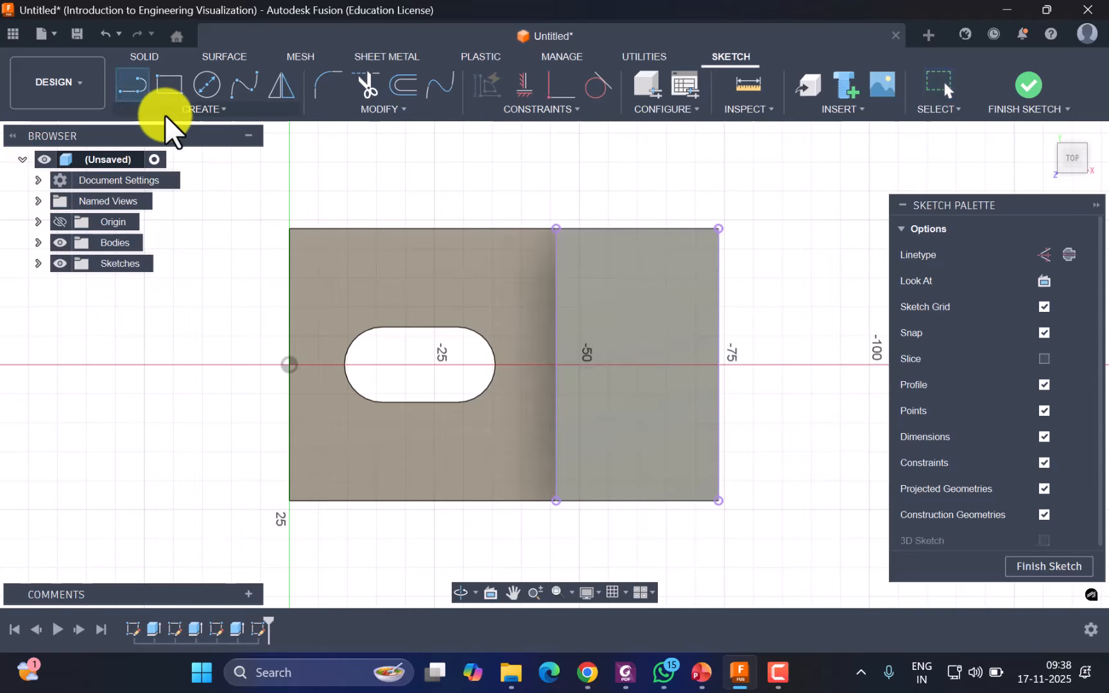
left_click(556, 286)
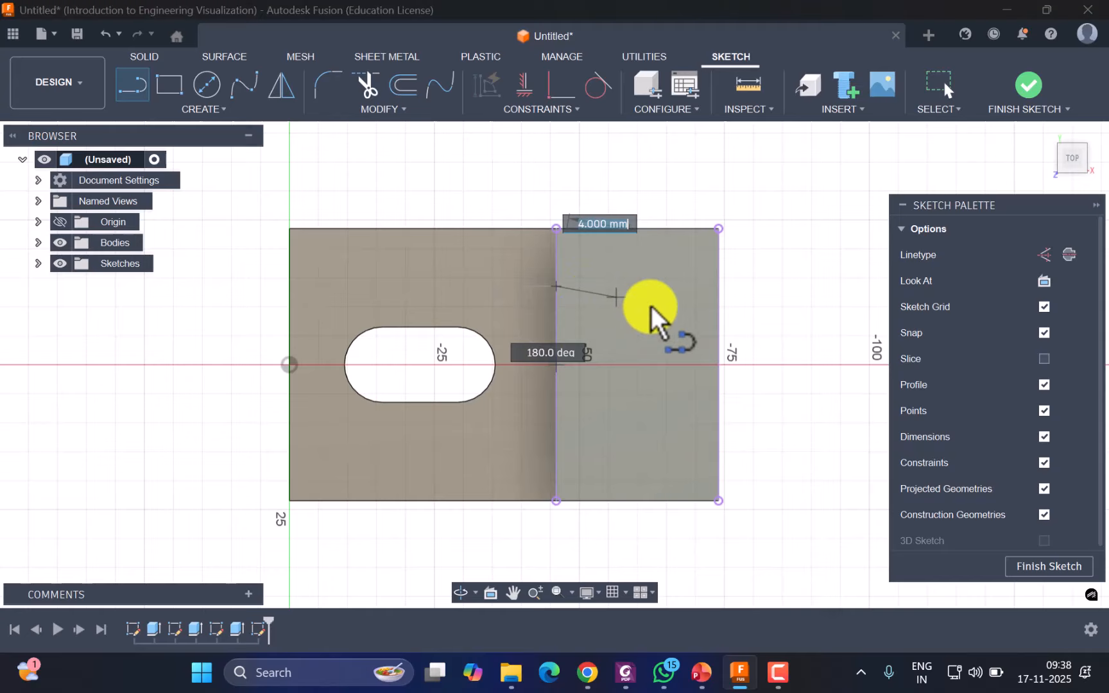
double_click(719, 331)
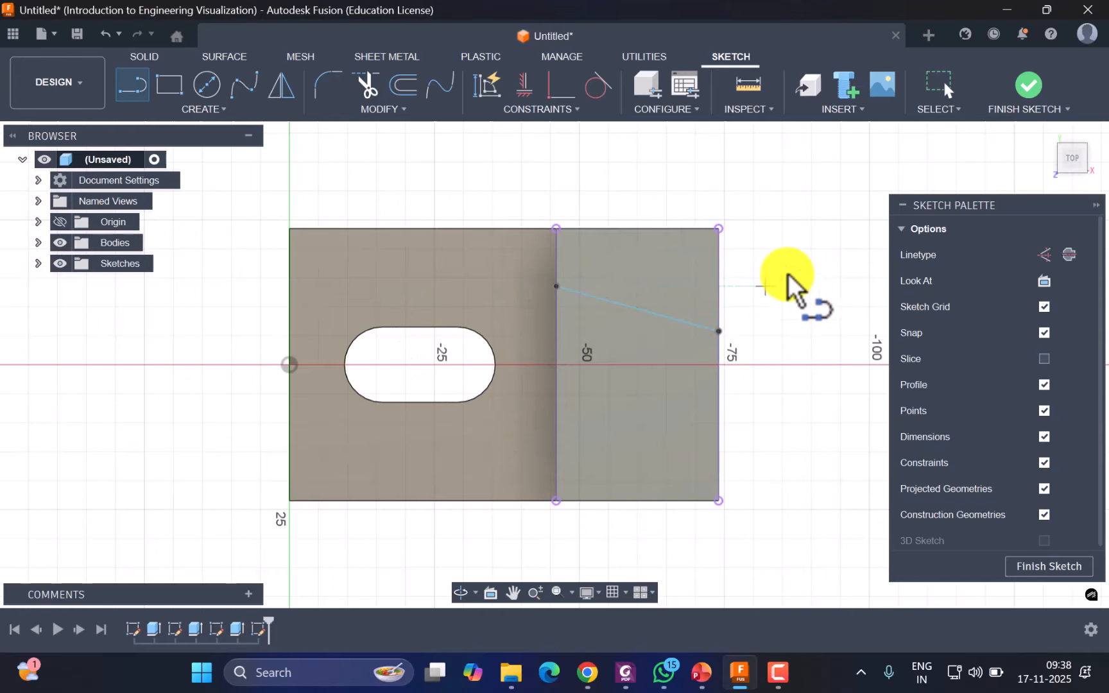
left_click(555, 441)
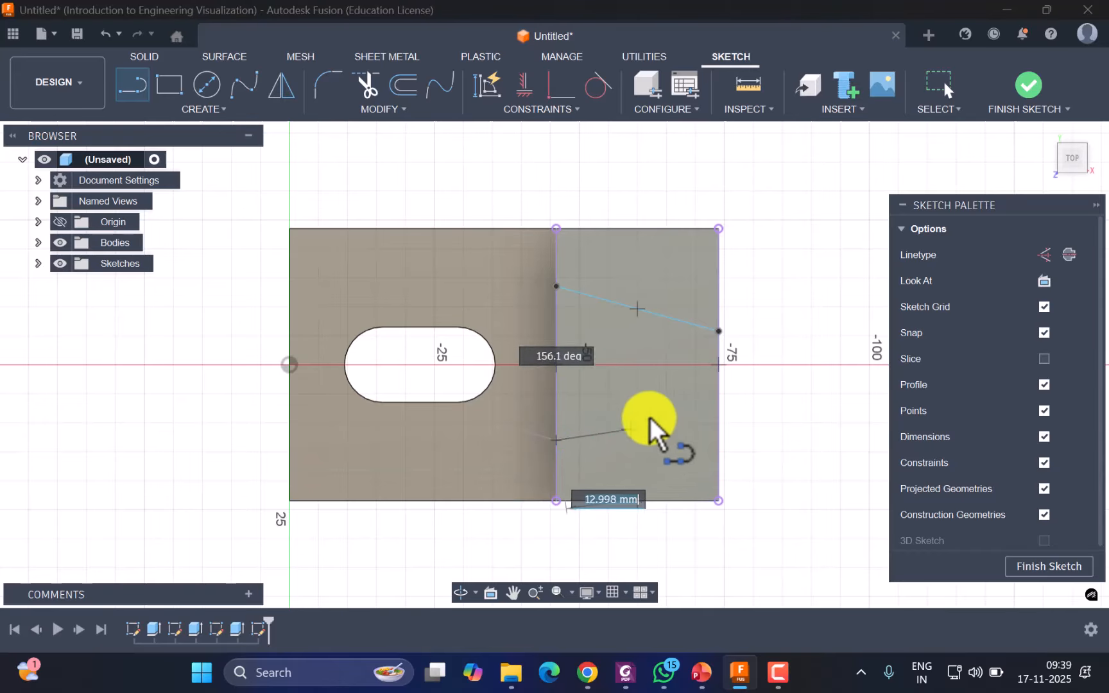
double_click(718, 396)
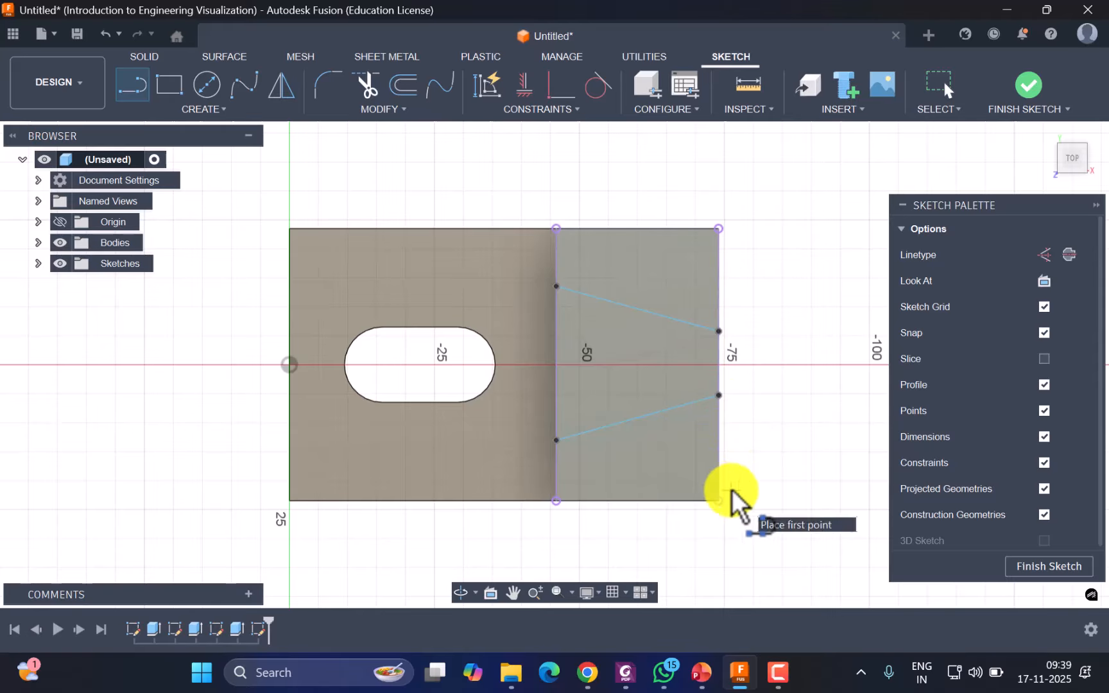
key("Escape")
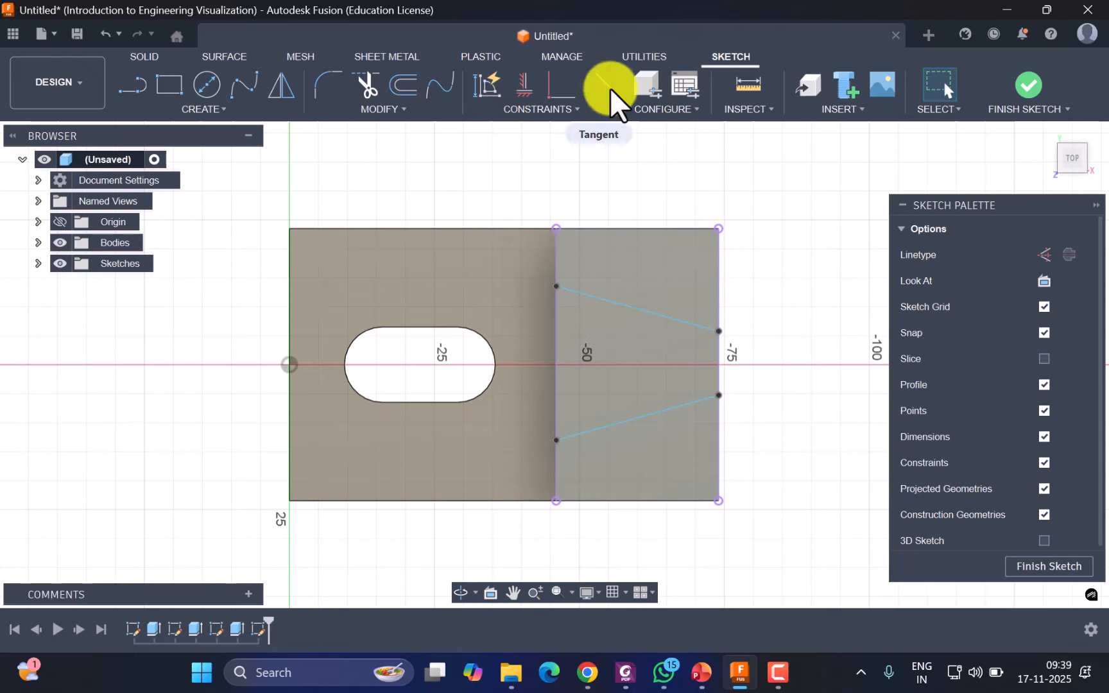
Dimension the lower slanted line's left endpoint 10 mm from the upper step's lower edge
key("d")
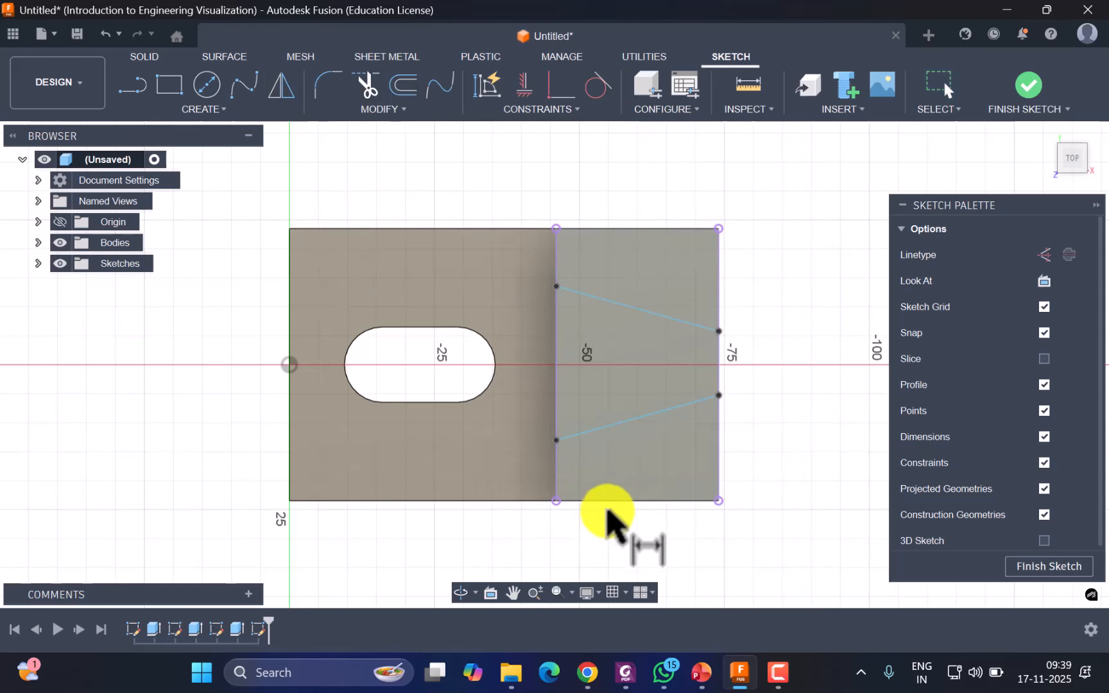
left_click(594, 502)
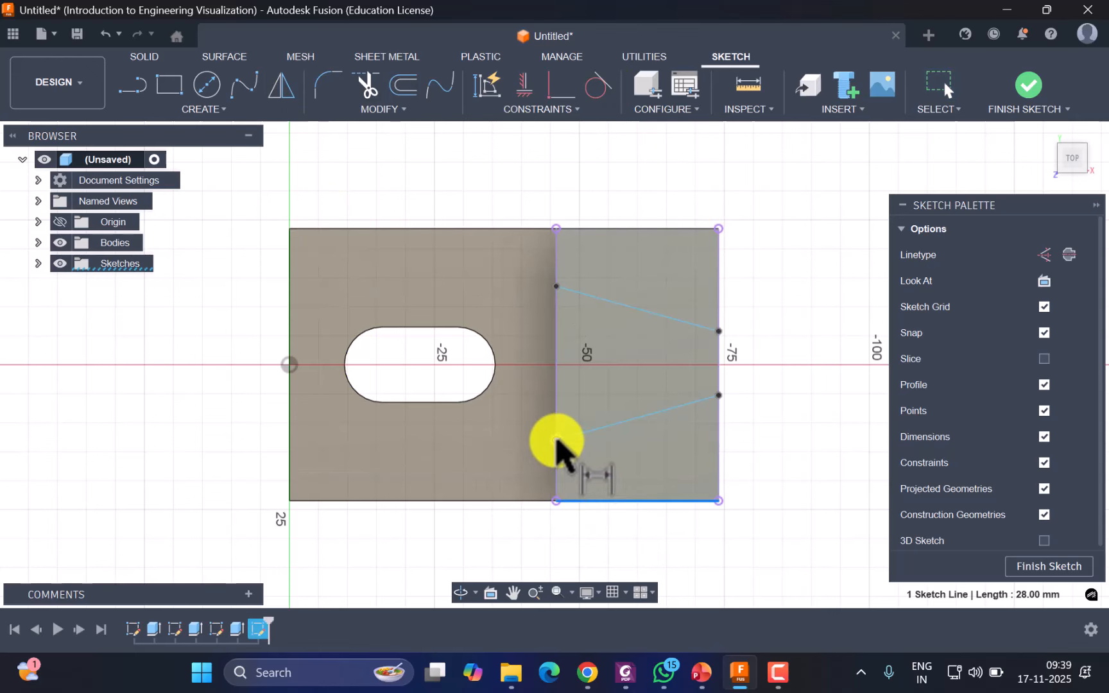
left_click(556, 441)
left_click(523, 496)
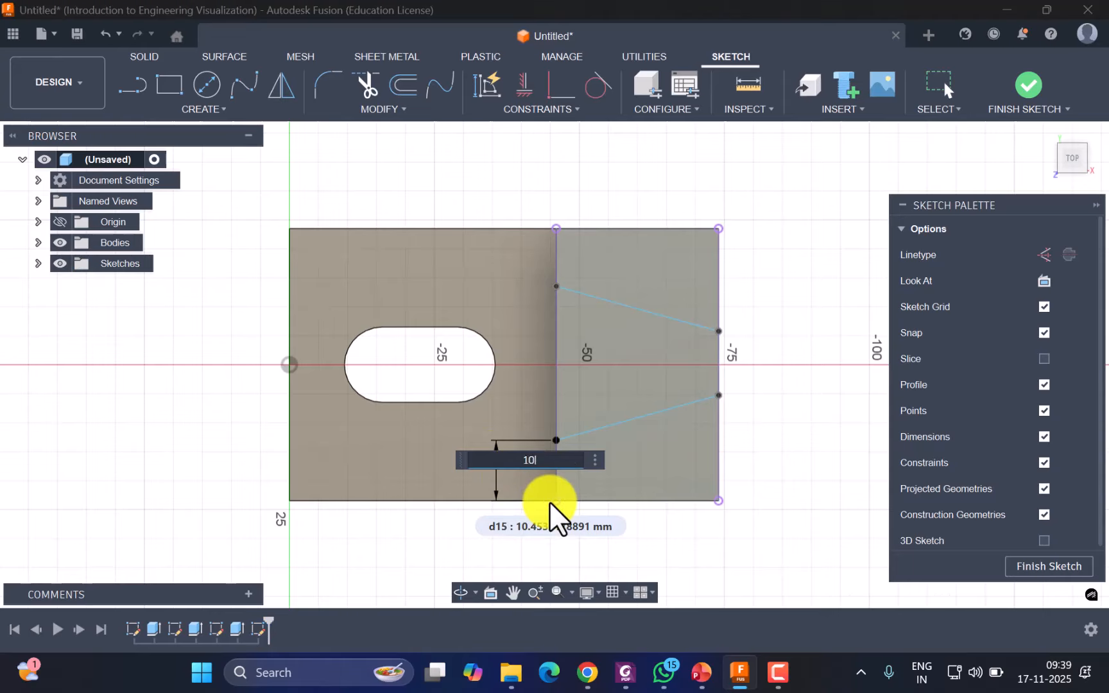
type("10")
key("Return")
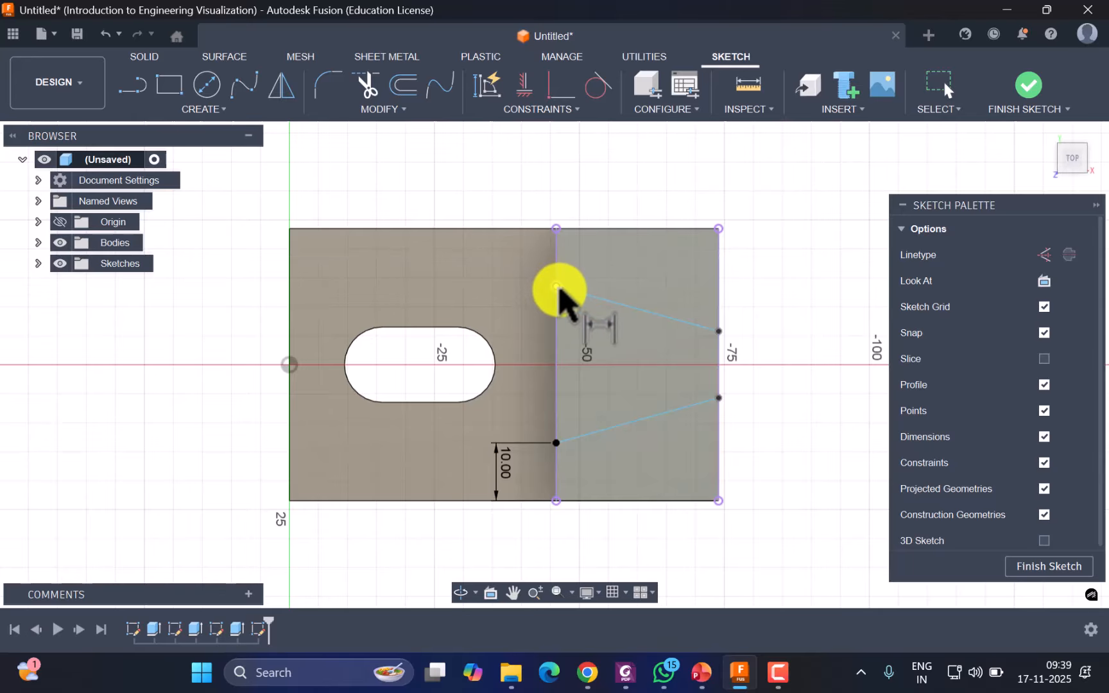
Dimension the upper slanted line's left endpoint 10 mm from the upper step's top-left corner
left_click(557, 287)
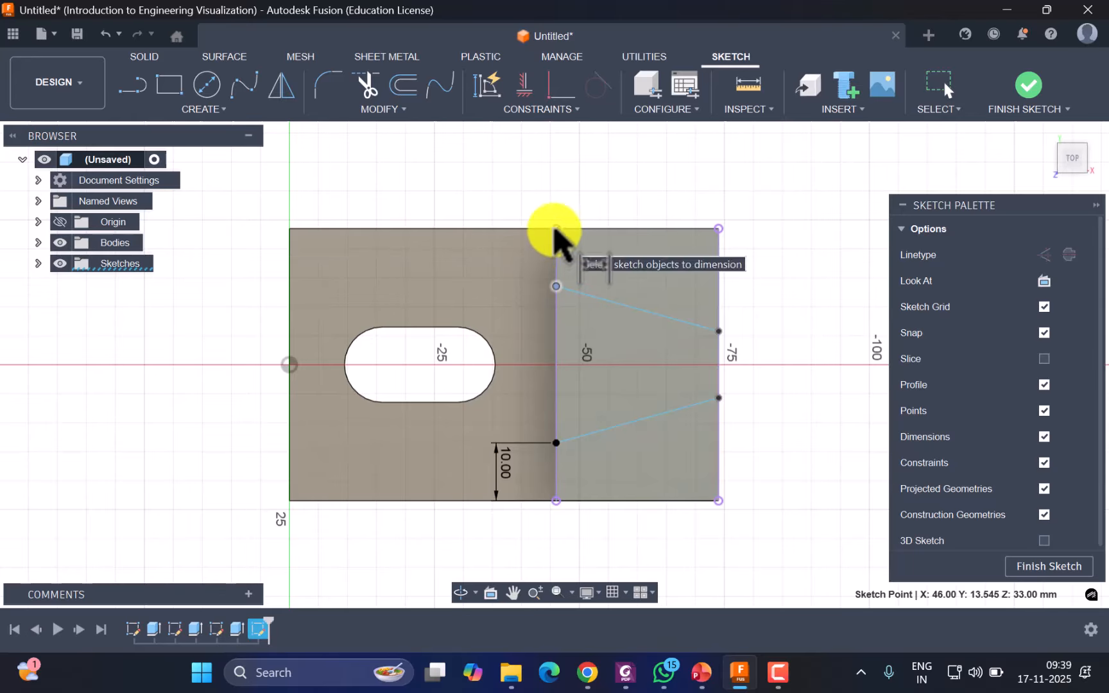
left_click(556, 228)
left_click(531, 251)
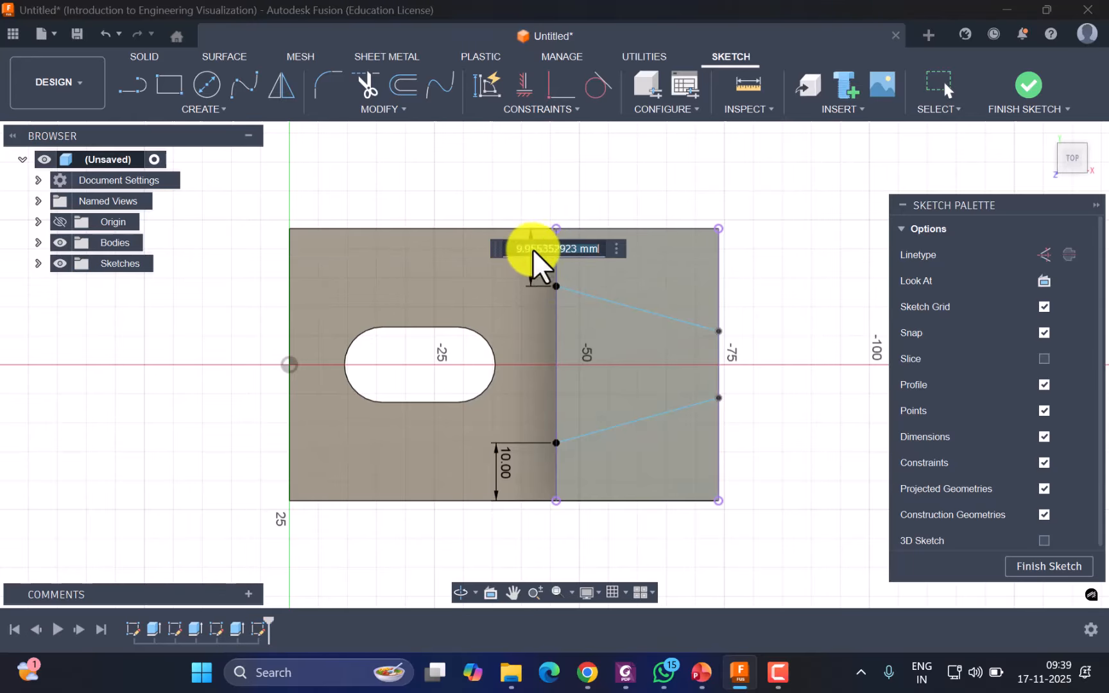
type("10")
key("Return")
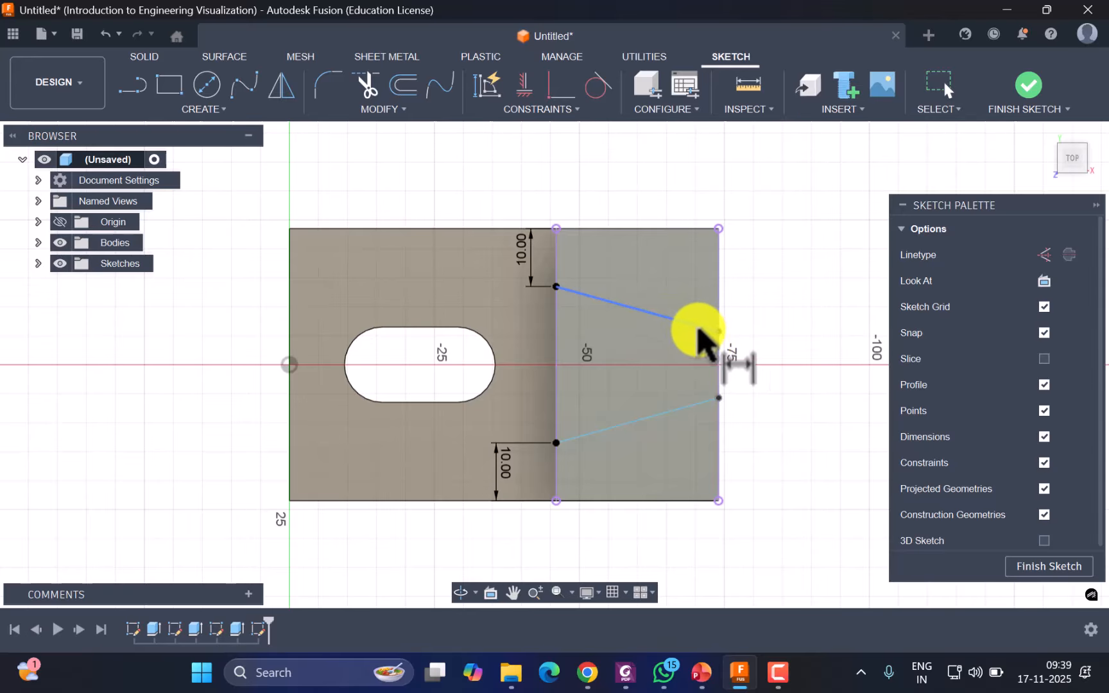
Dimension the upper slanted line's right endpoint 14 mm from the upper step's upper edge
left_click(696, 229)
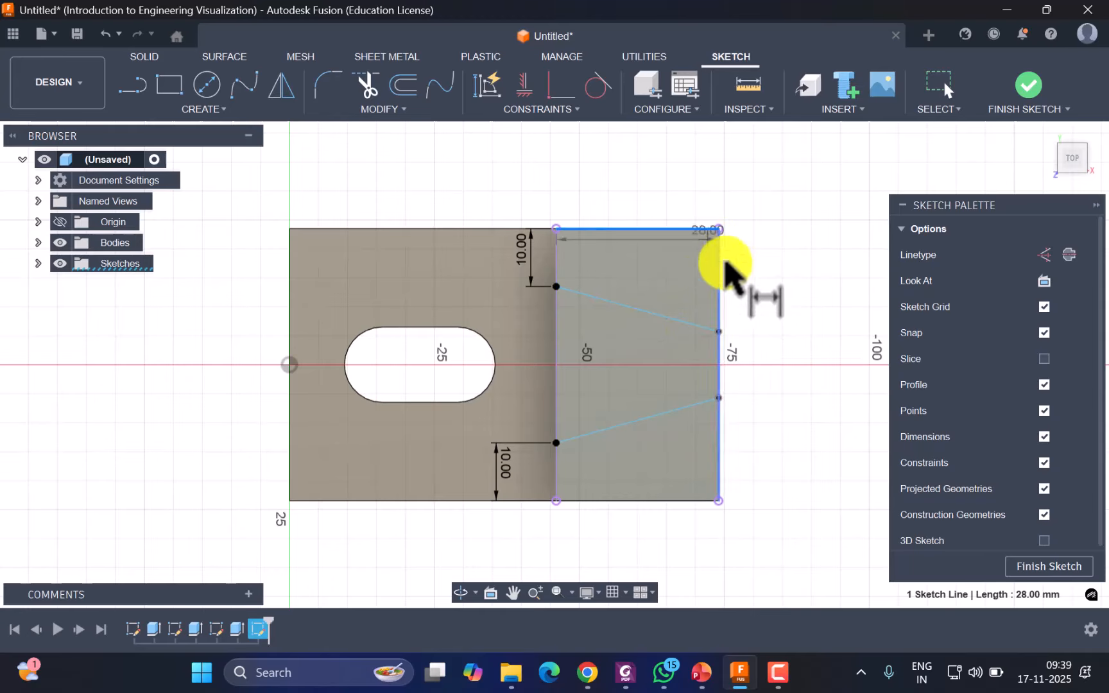
left_click(719, 330)
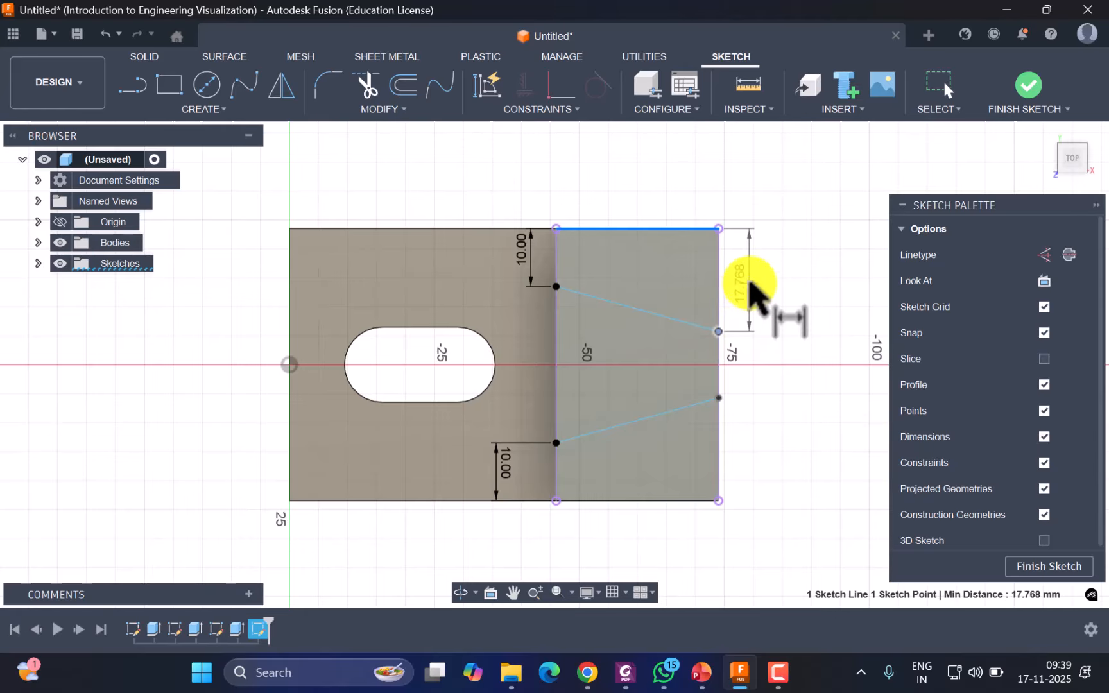
left_click(745, 289)
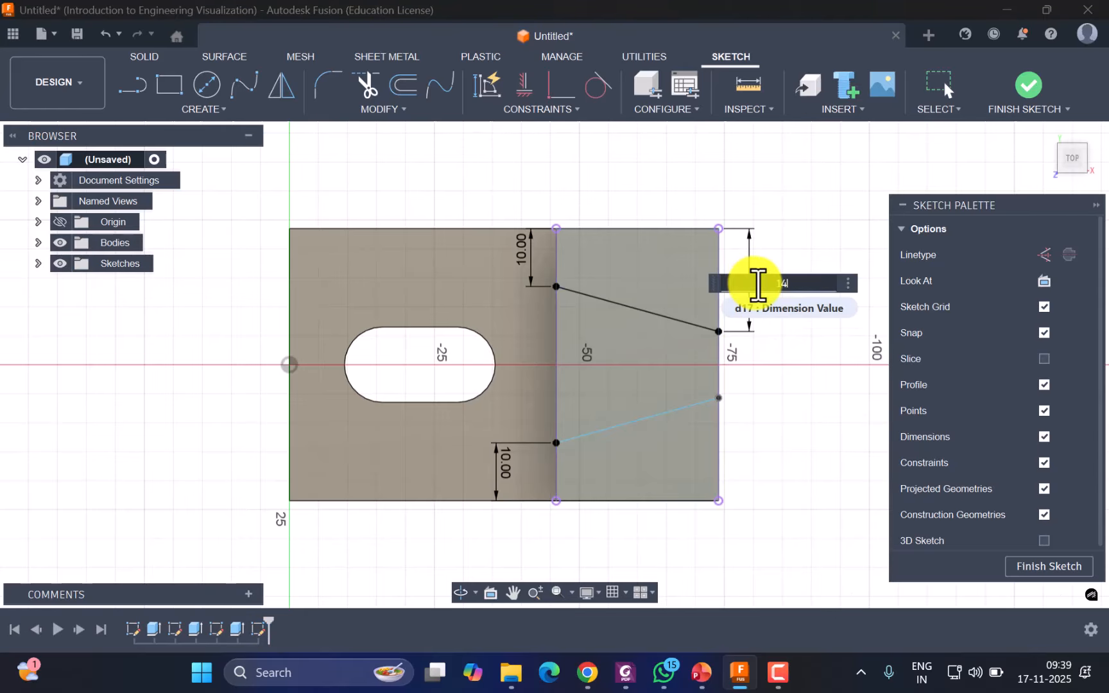
type("14")
key("Return")
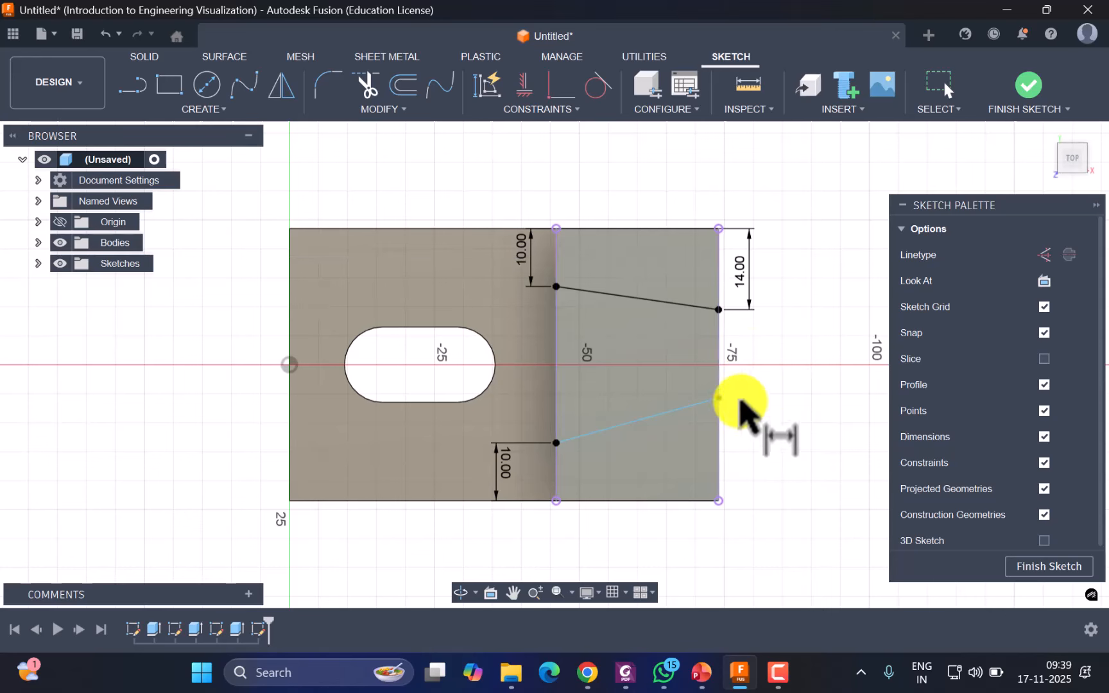
Dimension the lower slanted line's right endpoint 14 mm from the upper step's lower edge and finish the sketch
left_click(719, 399)
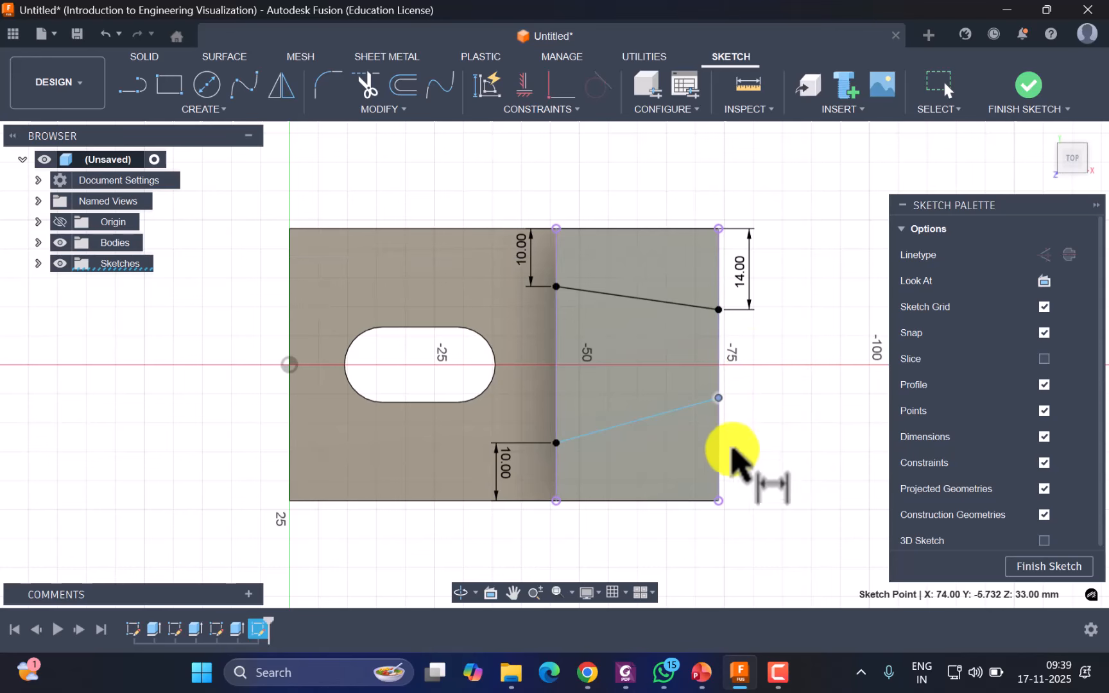
left_click(667, 500)
left_click(779, 455)
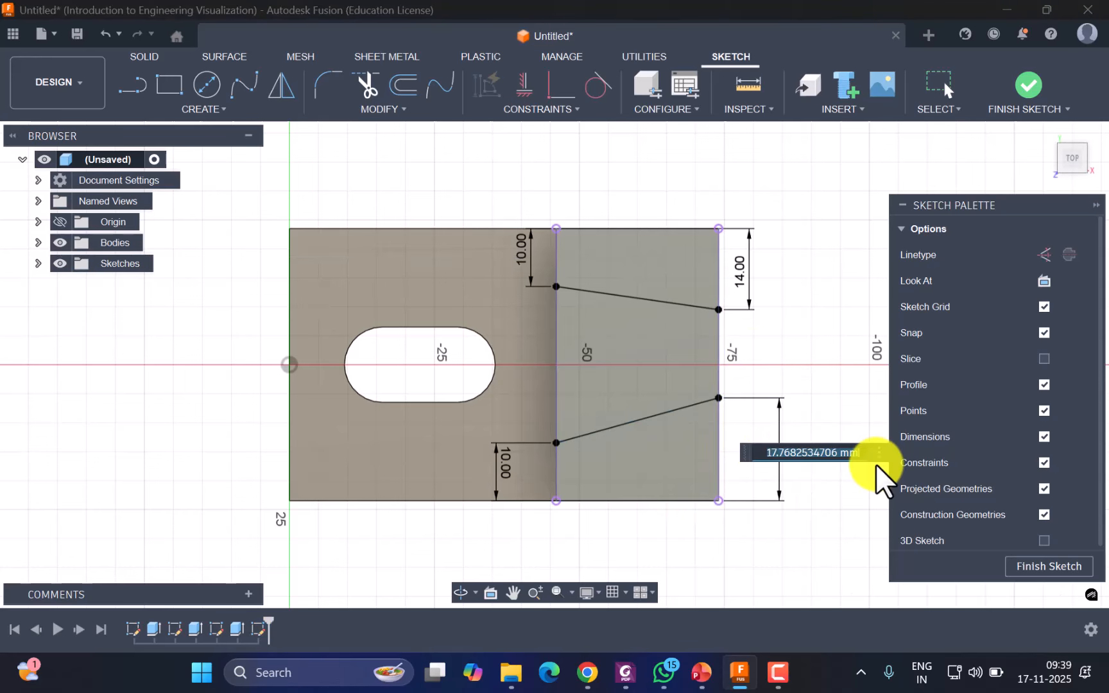
type("14")
key("Return")
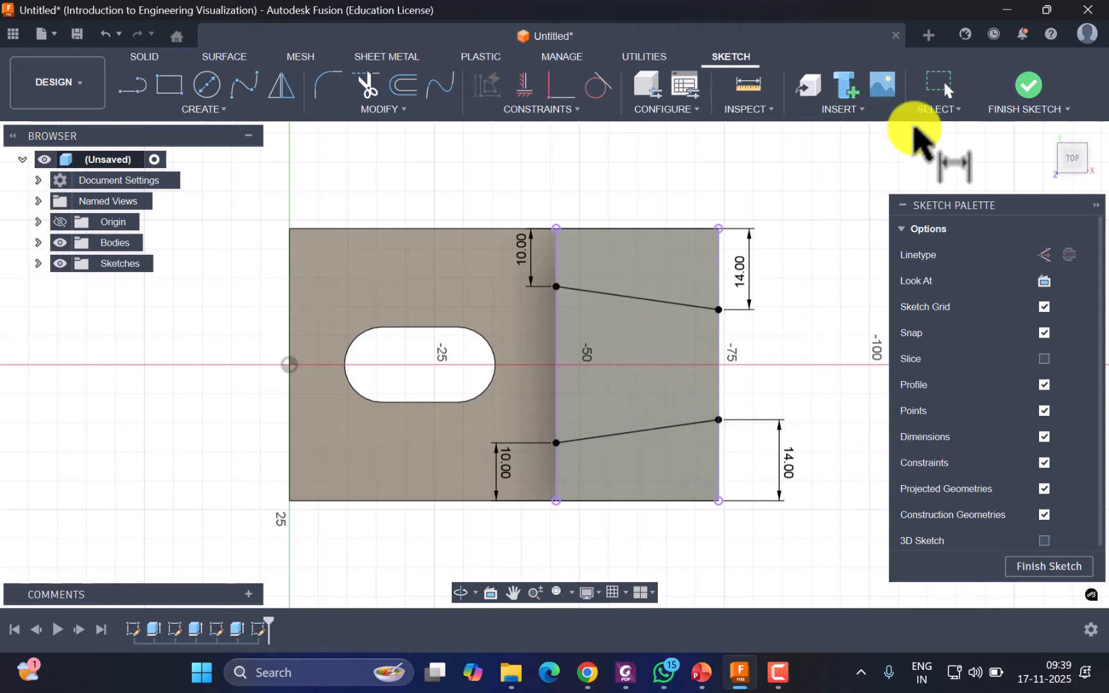
left_click(1031, 87)
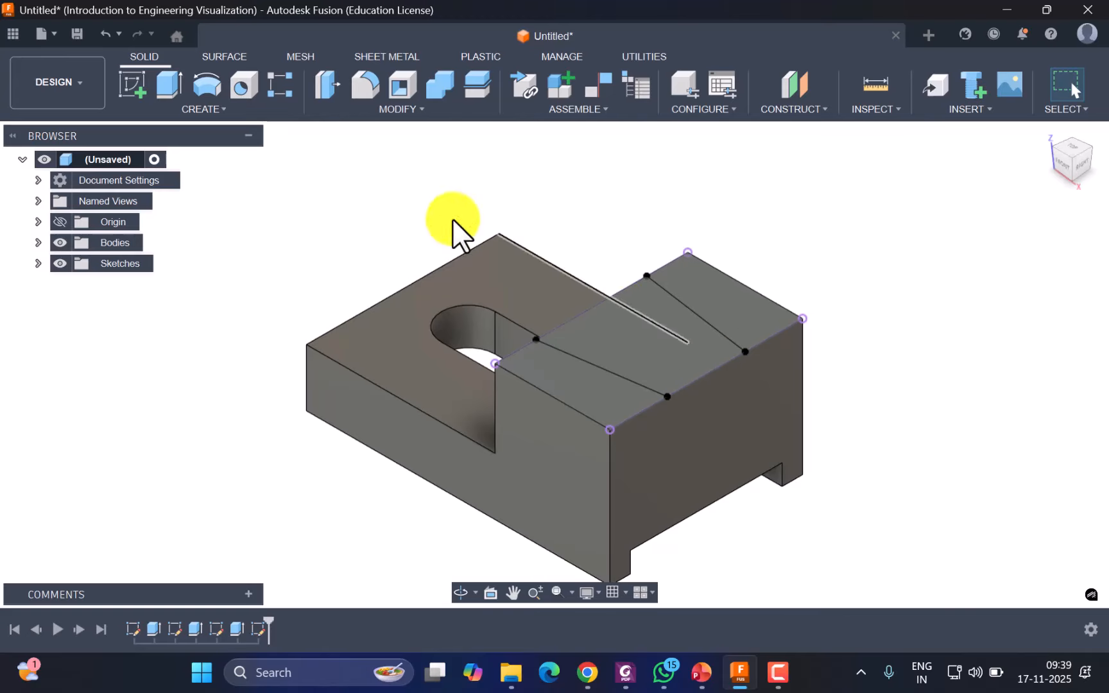
Extrude the tapered profile between the slanted lines 10 mm downward as a cut into the upper step
left_click(169, 84)
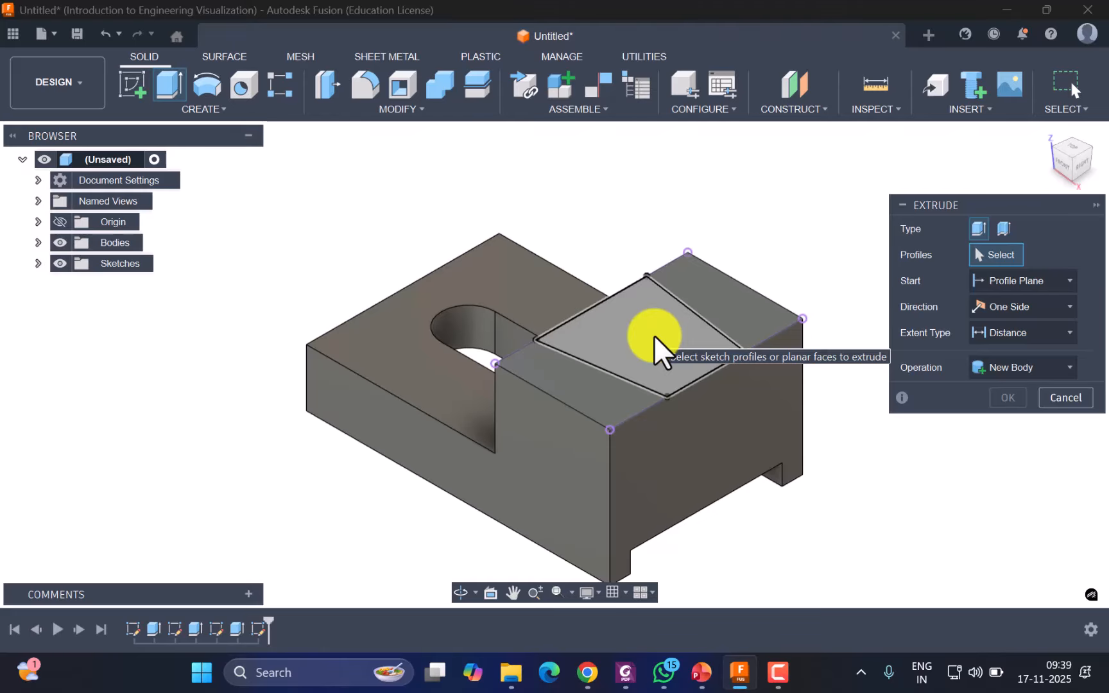
left_click(654, 335)
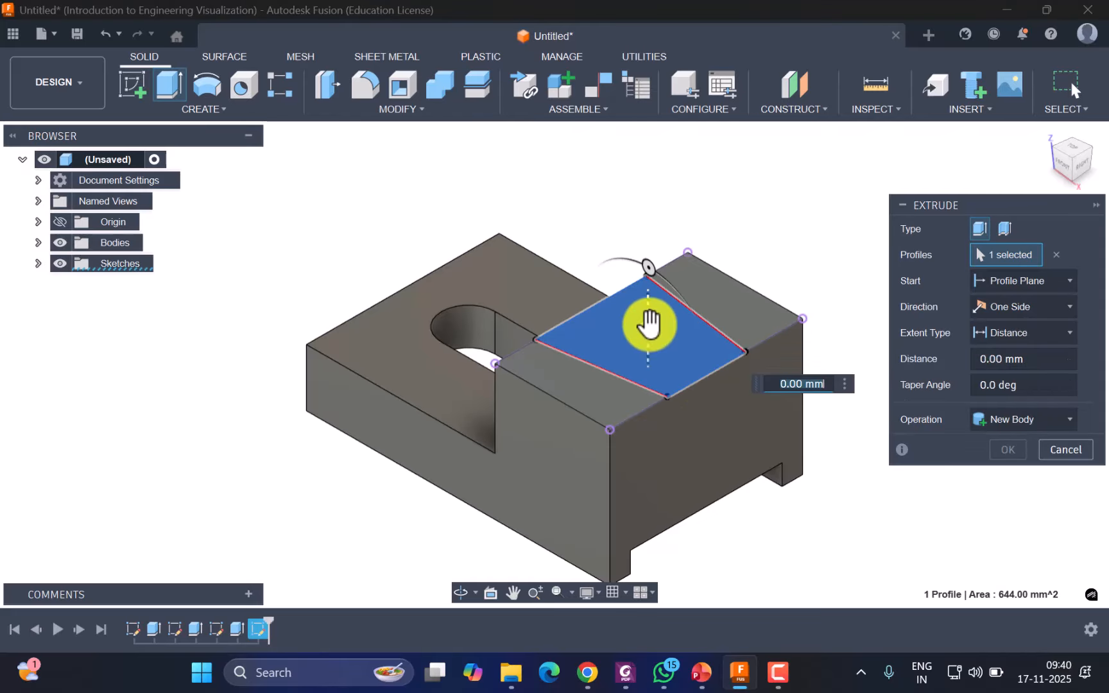
left_click_drag(648, 327, 647, 382)
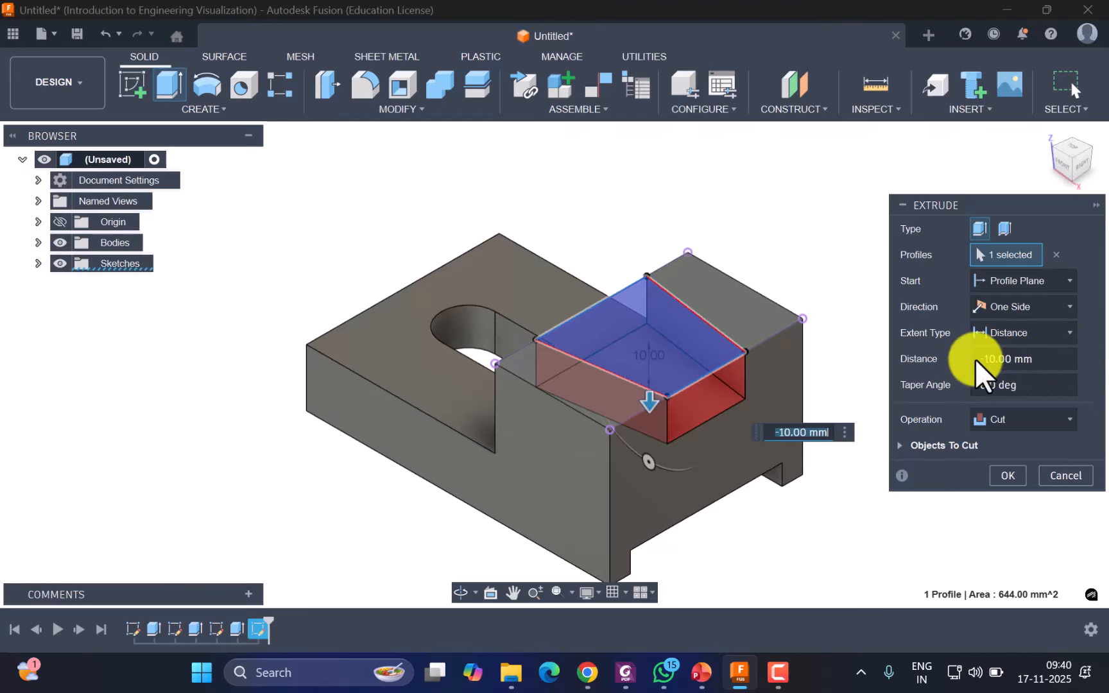
left_click(1008, 475)
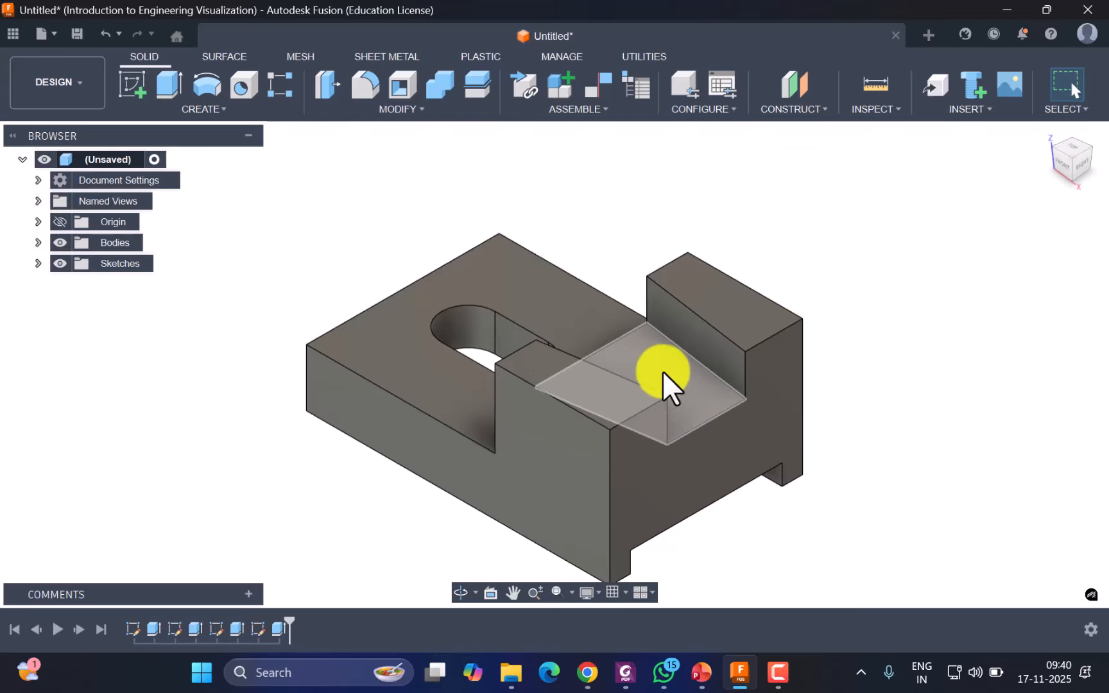
Start a sketch on the tapered recess floor and place a point on its horizontal centreline, about midway along the recess
left_click(701, 373)
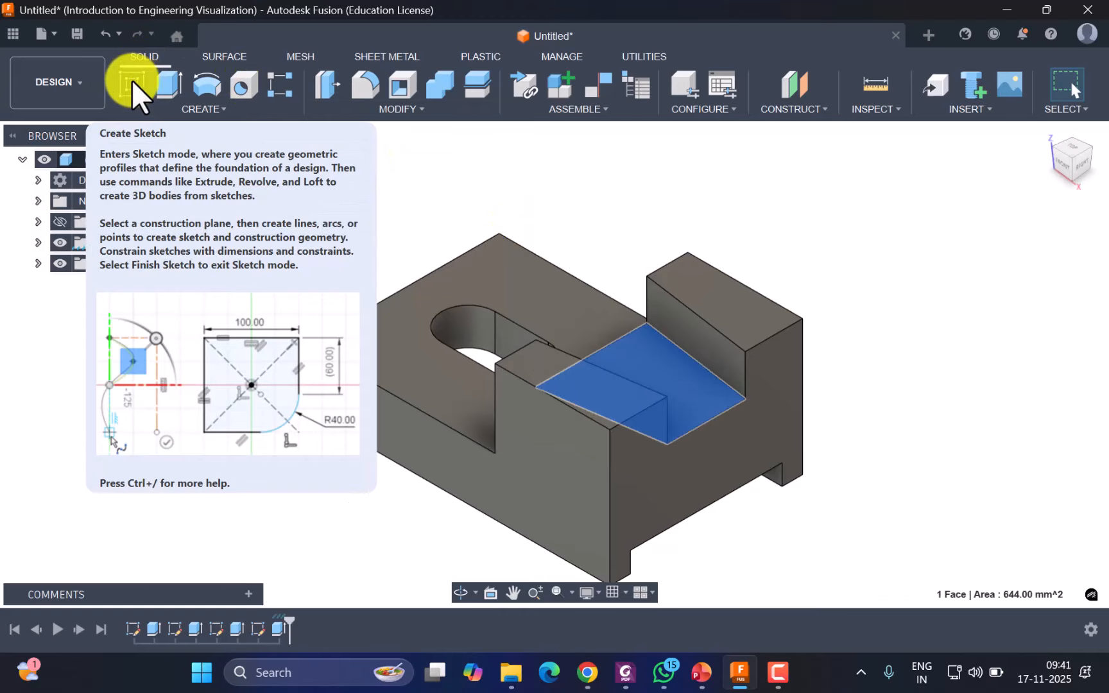
left_click(132, 80)
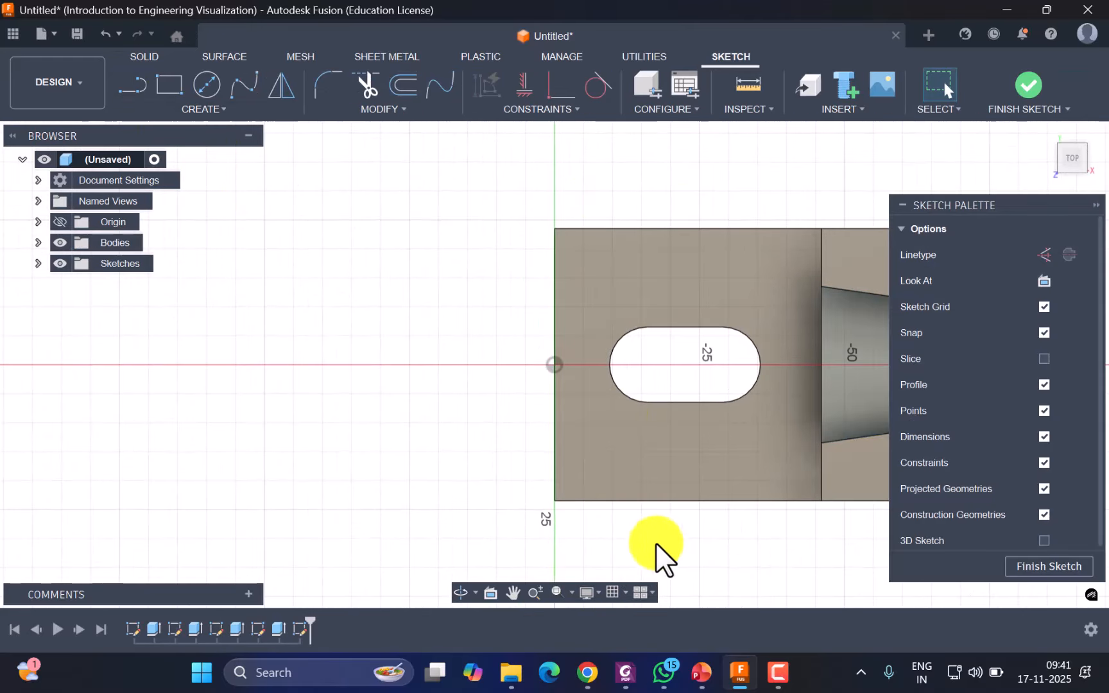
middle_click_drag(669, 534, 404, 532)
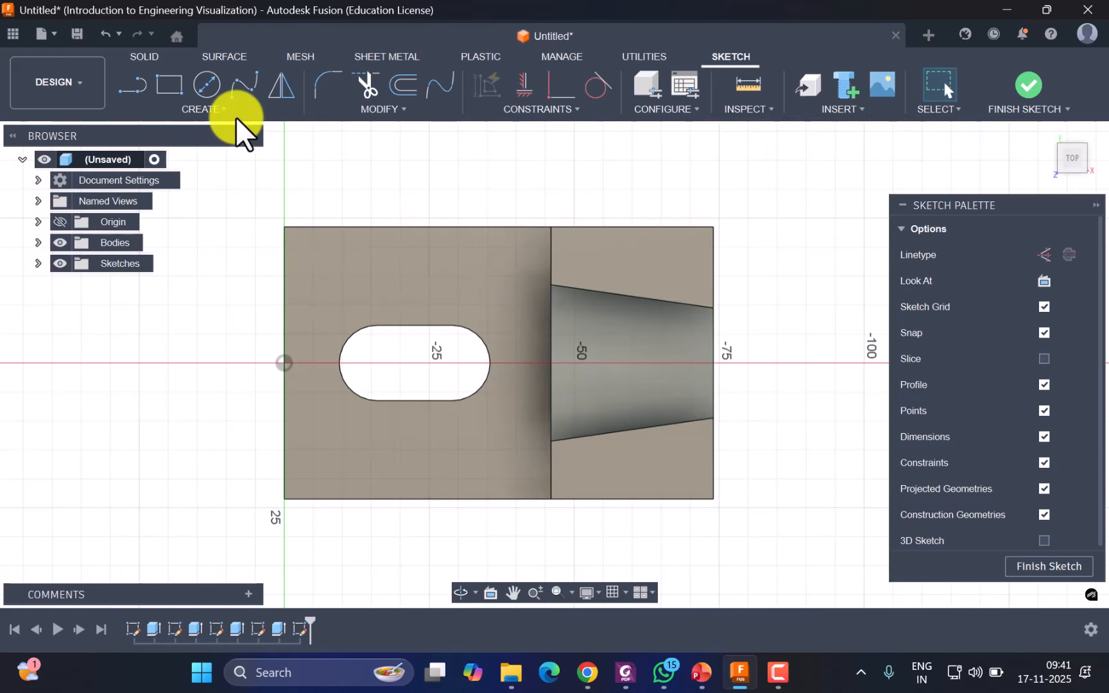
left_click(203, 109)
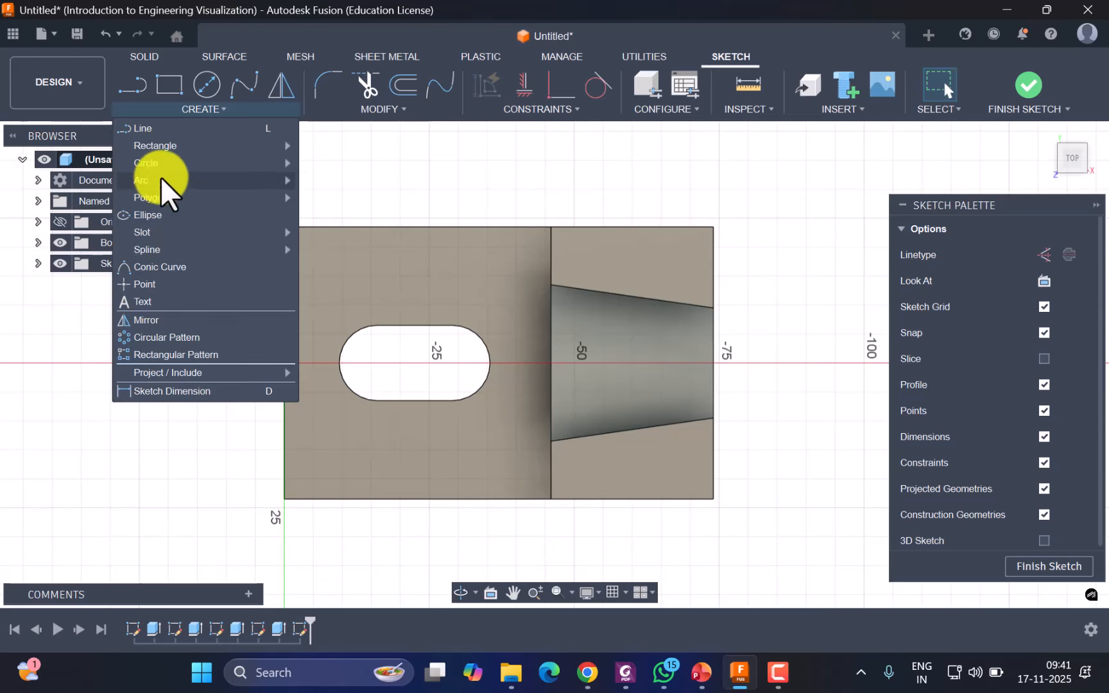
left_click(157, 285)
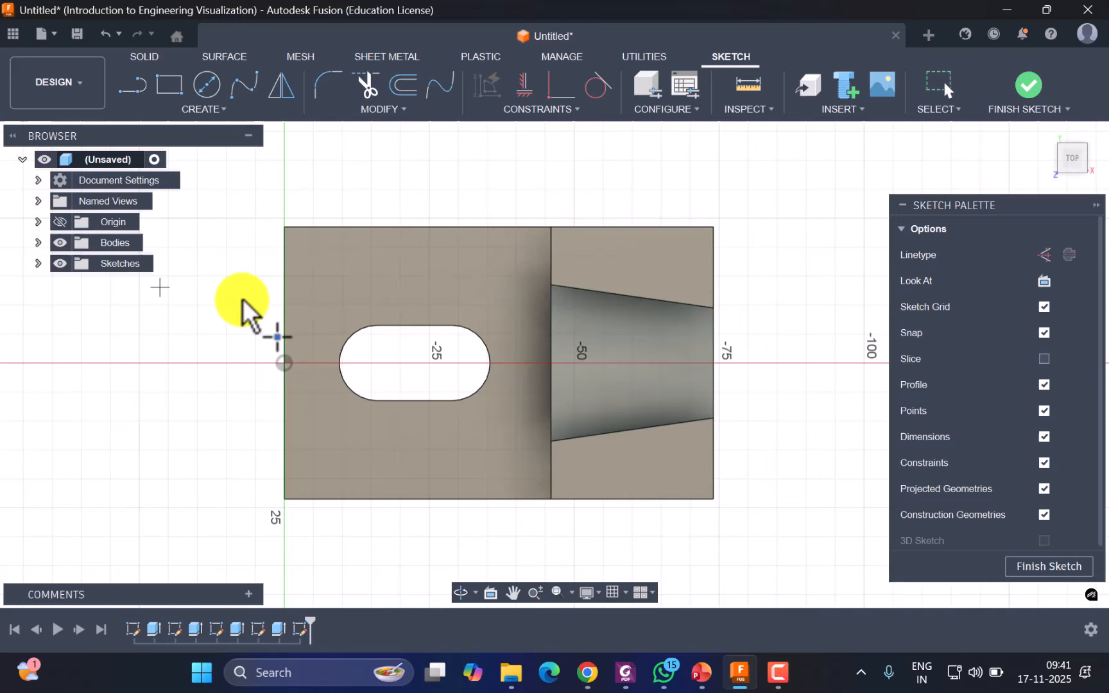
left_click(631, 364)
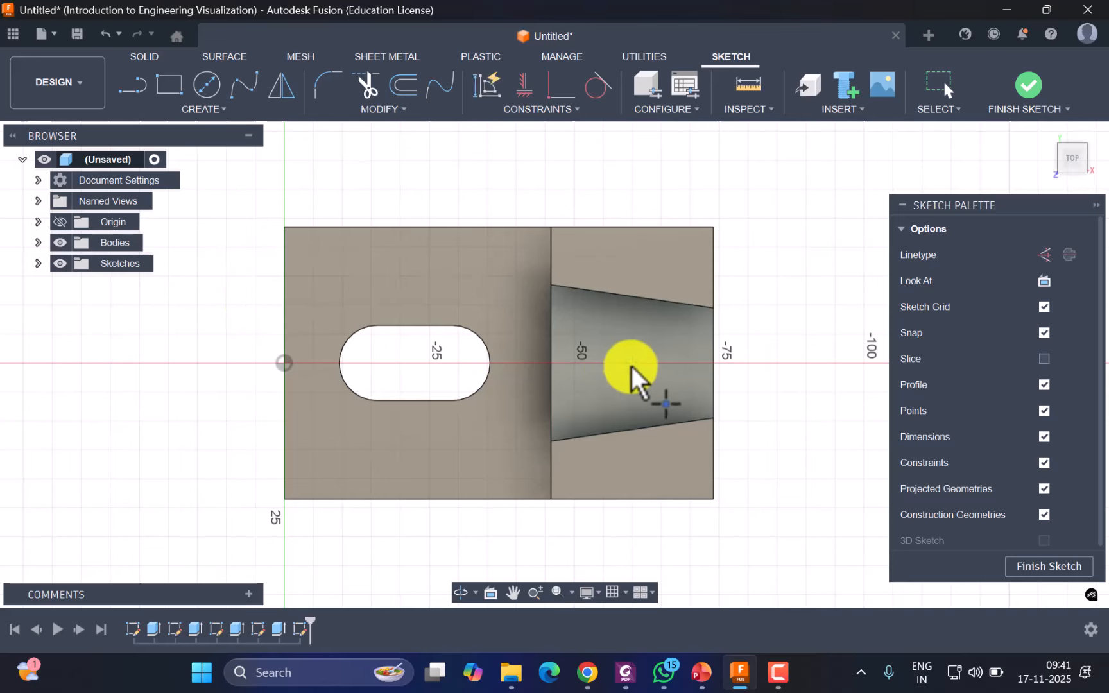
key("Escape")
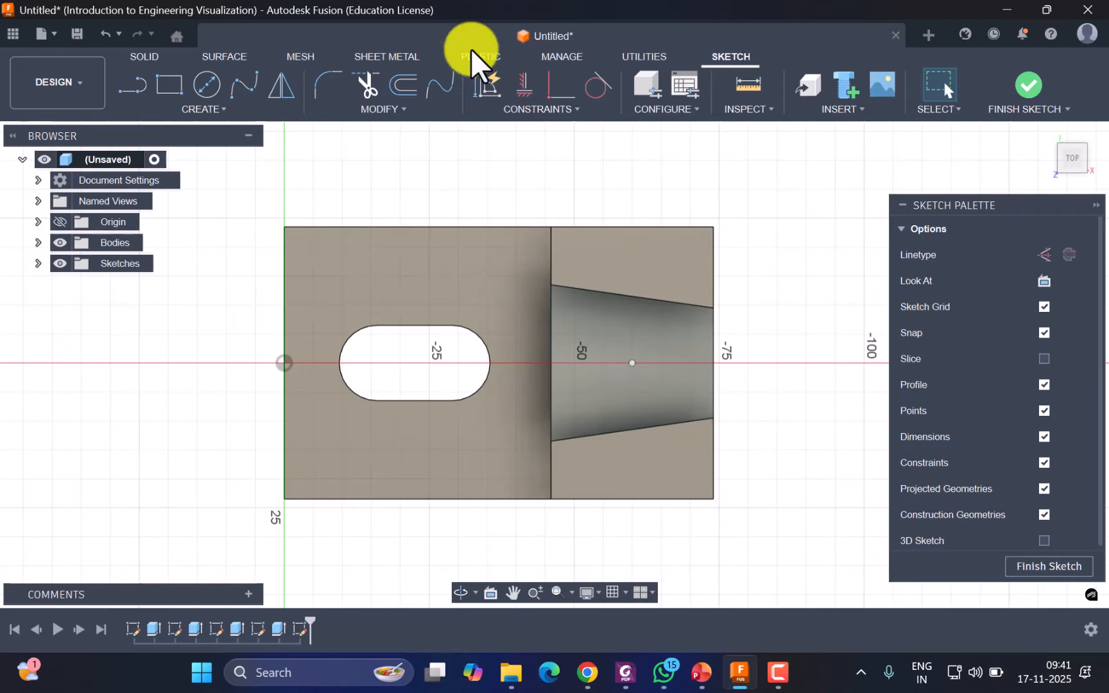
left_click(541, 109)
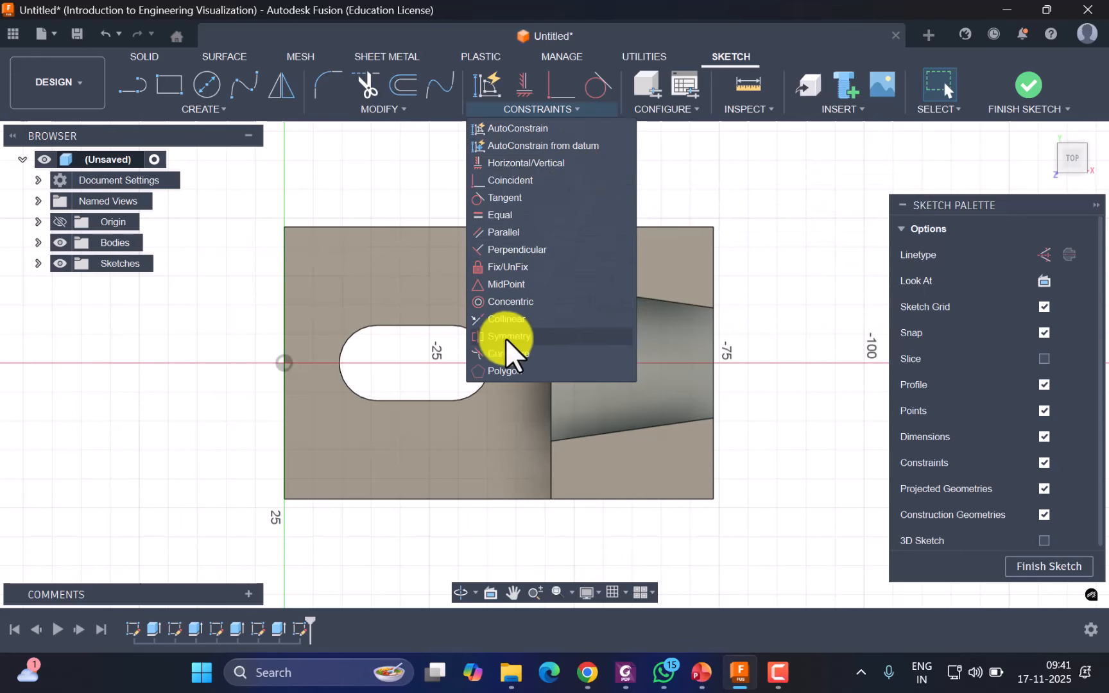
left_click(507, 319)
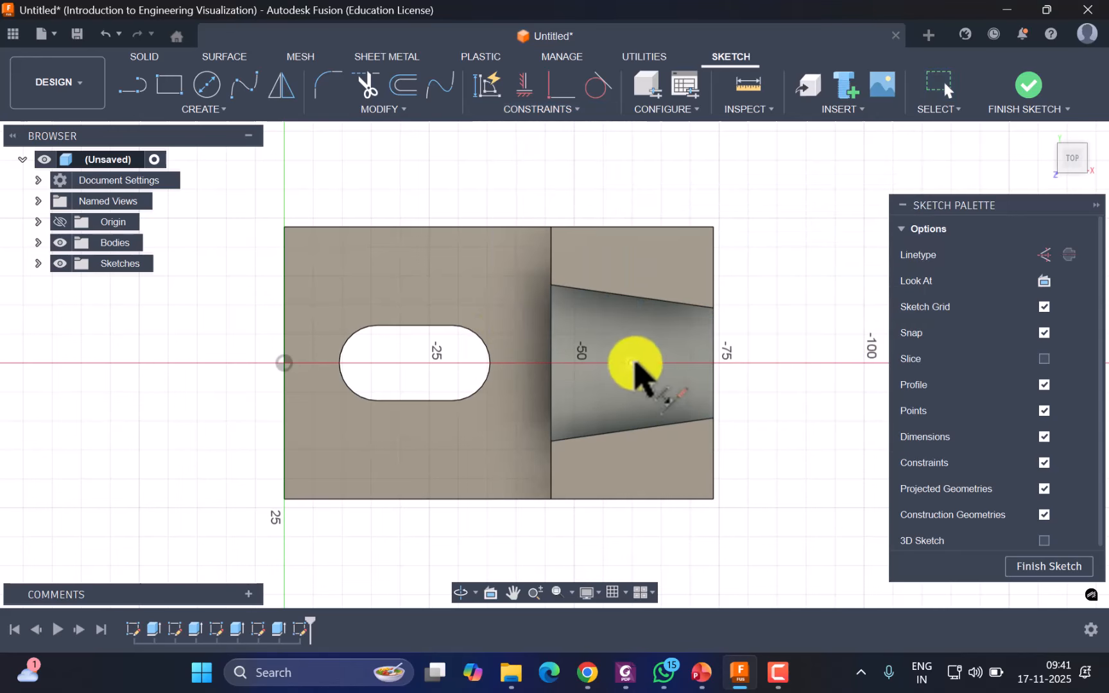
left_click(632, 363)
left_click(284, 364)
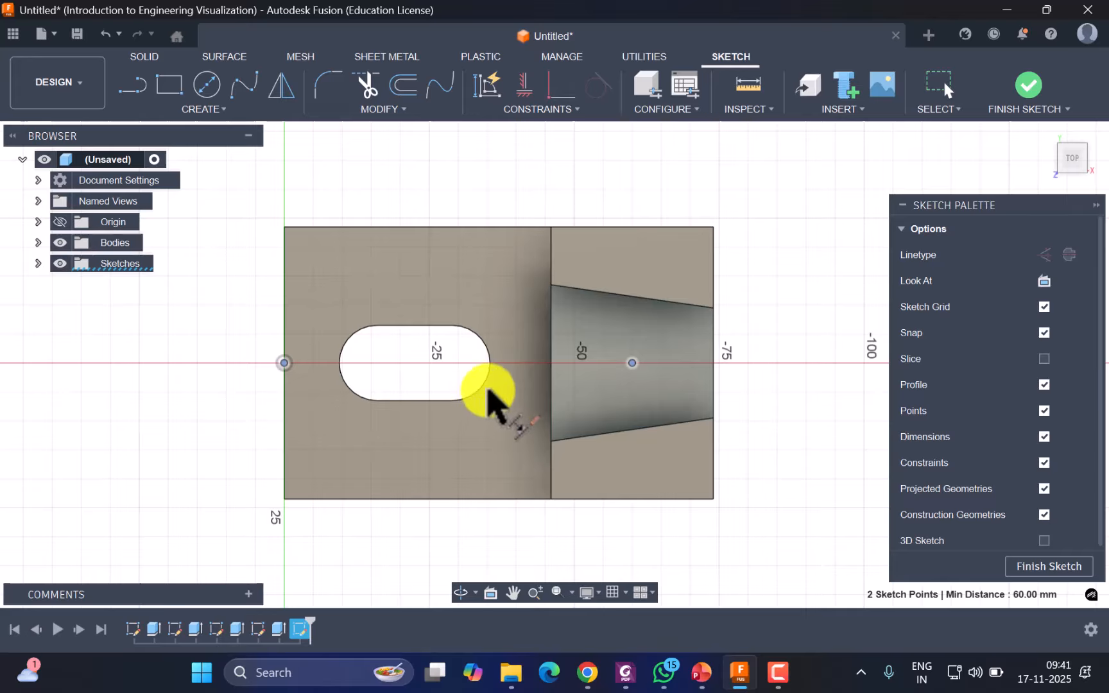
key("Escape")
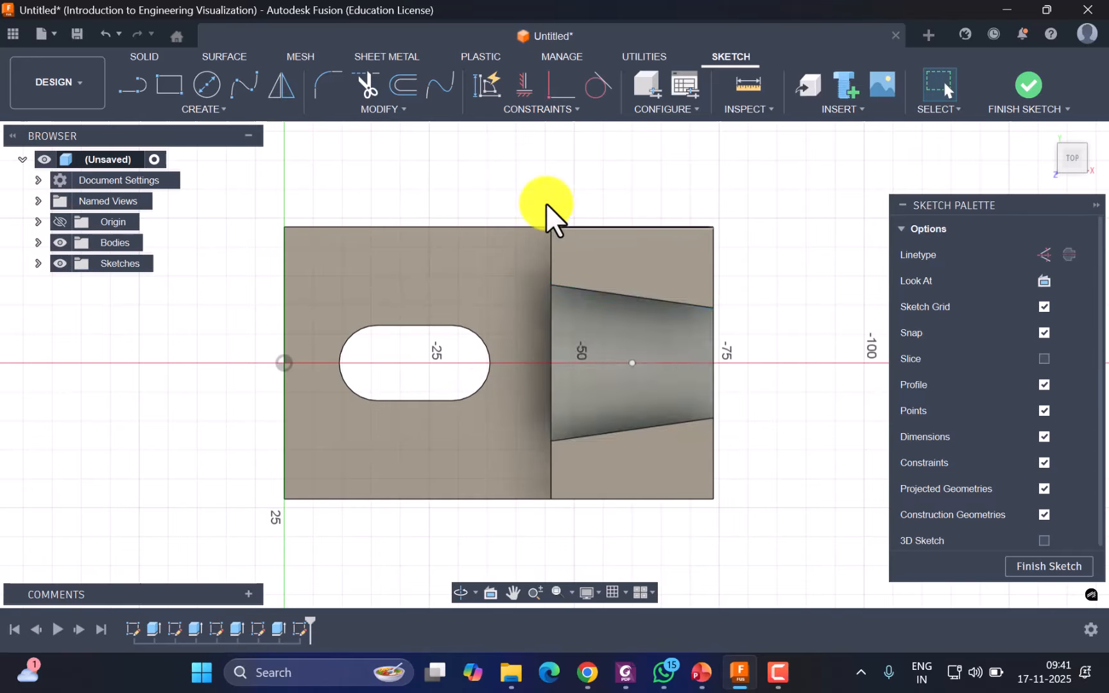
Dimension the sketch point 15 mm from the wide end edge of the tapered recess
key("d")
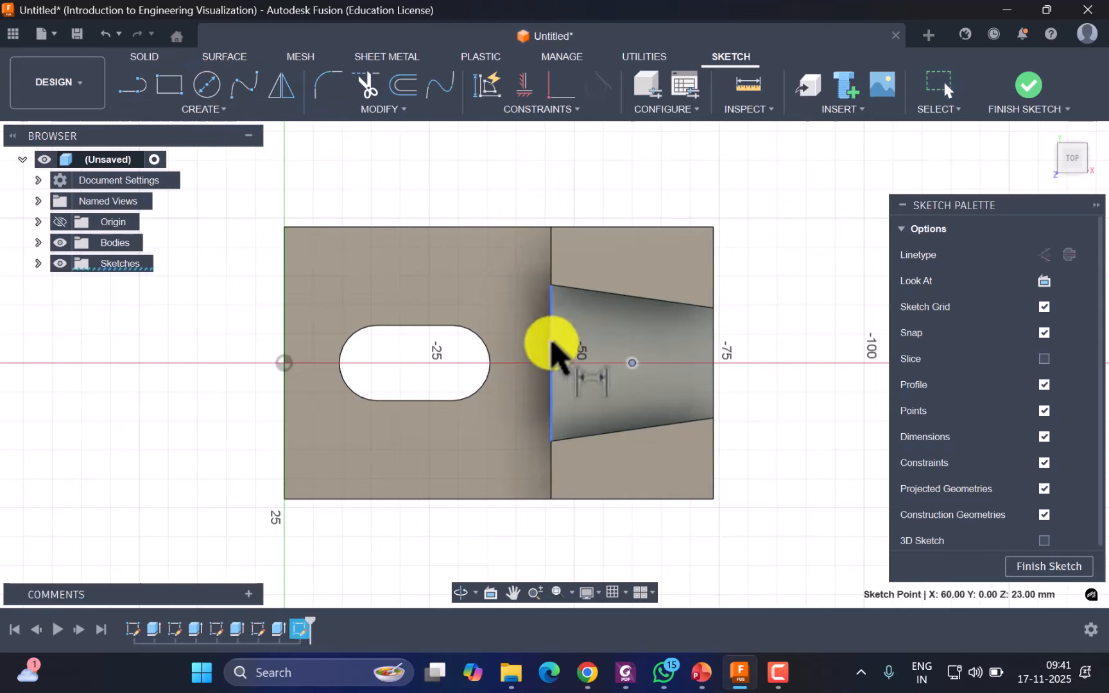
left_click(551, 347)
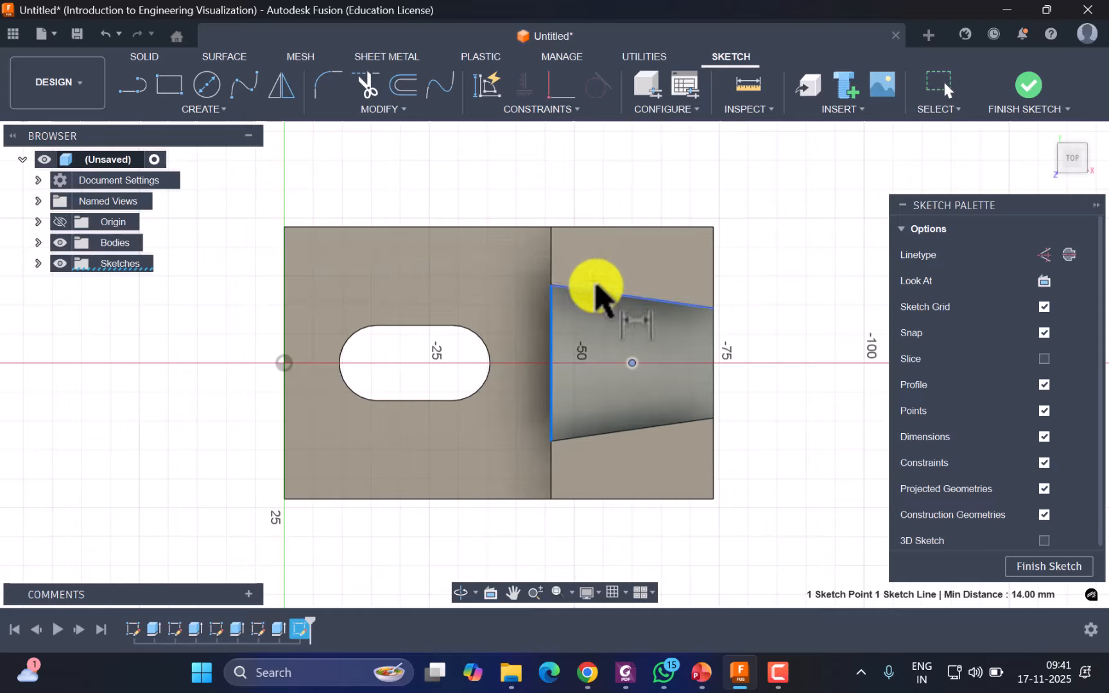
left_click(610, 278)
type("1")
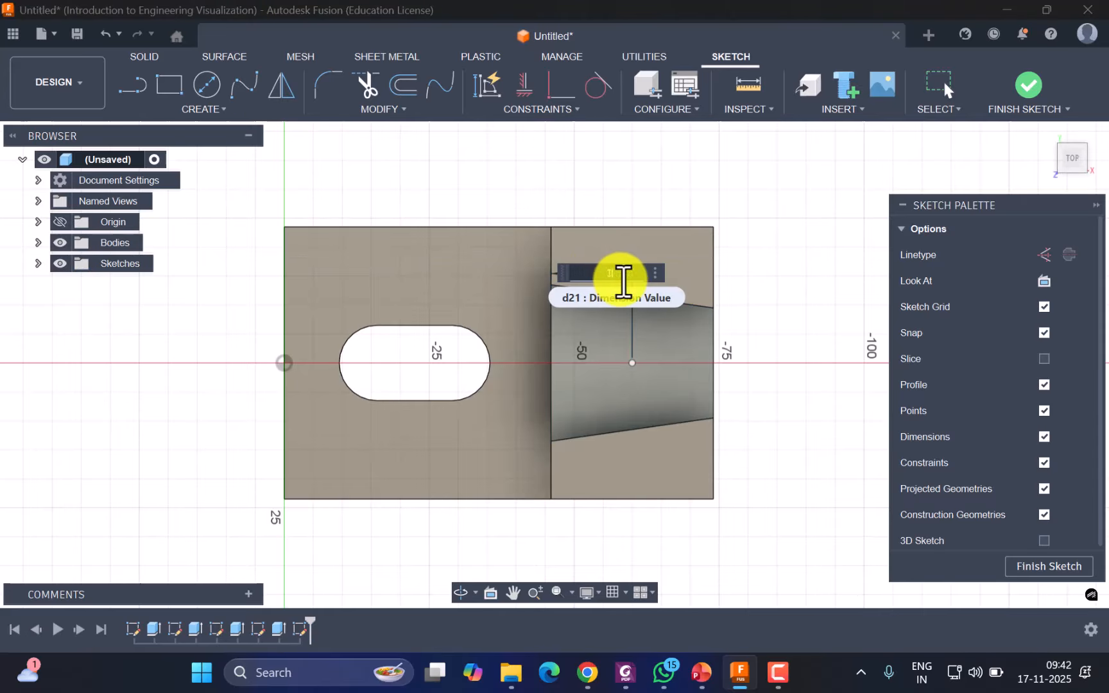
type("5")
key("Return")
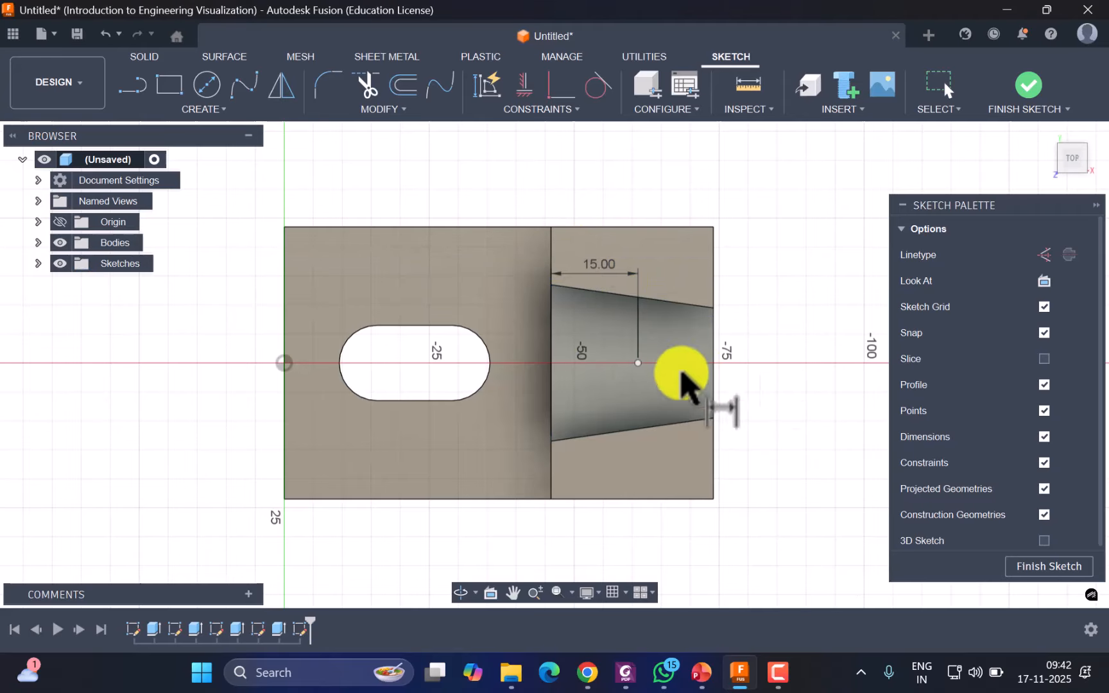
key("Escape")
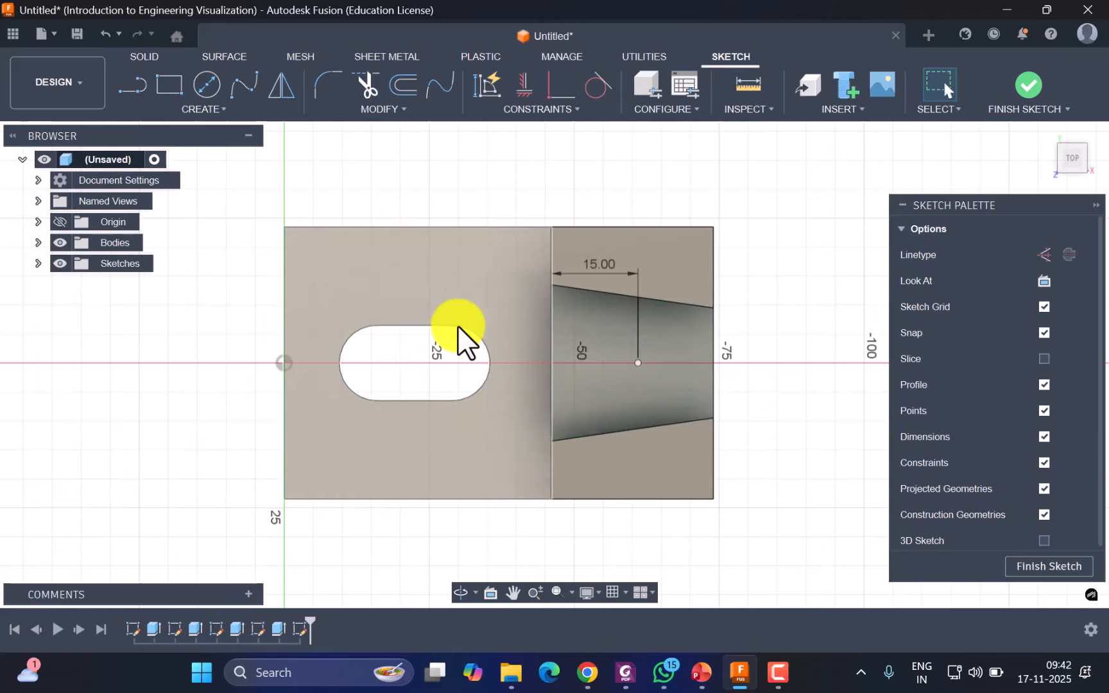
Constrain the sketch point horizontally to the origin and finish the sketch
left_click(525, 83)
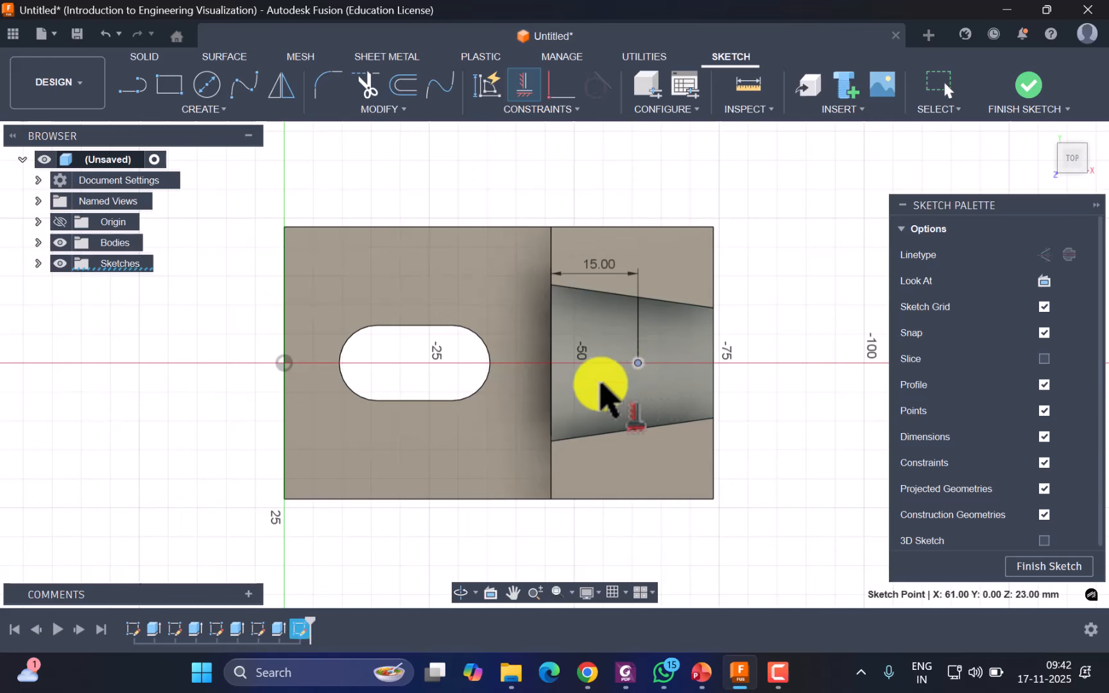
left_click(285, 362)
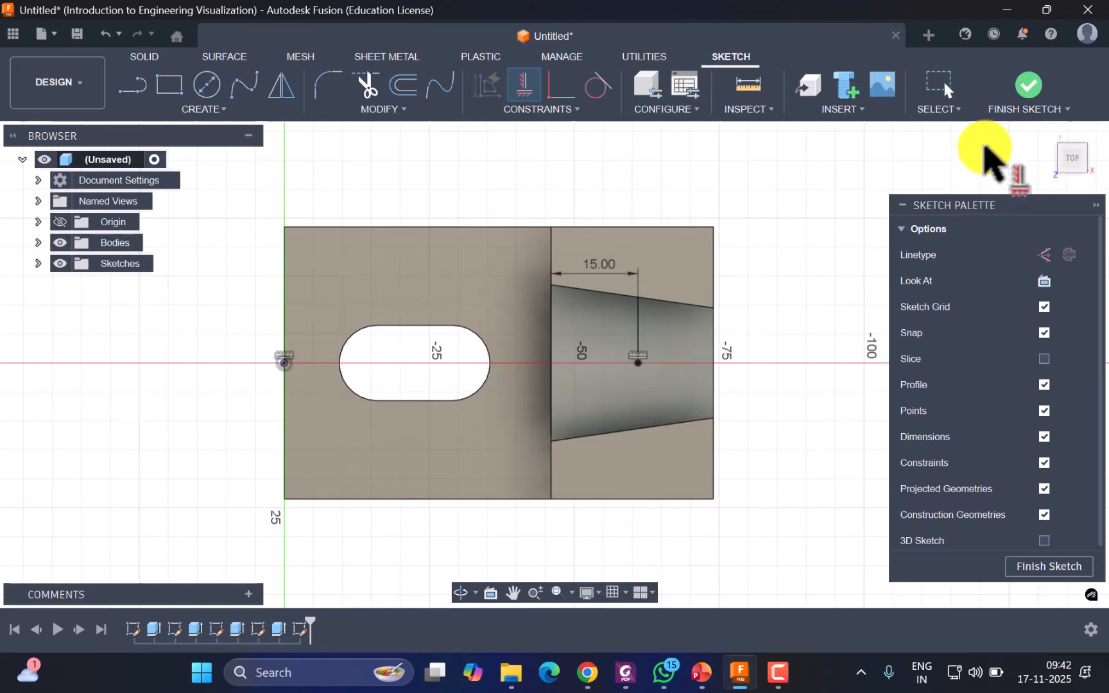
left_click(1028, 87)
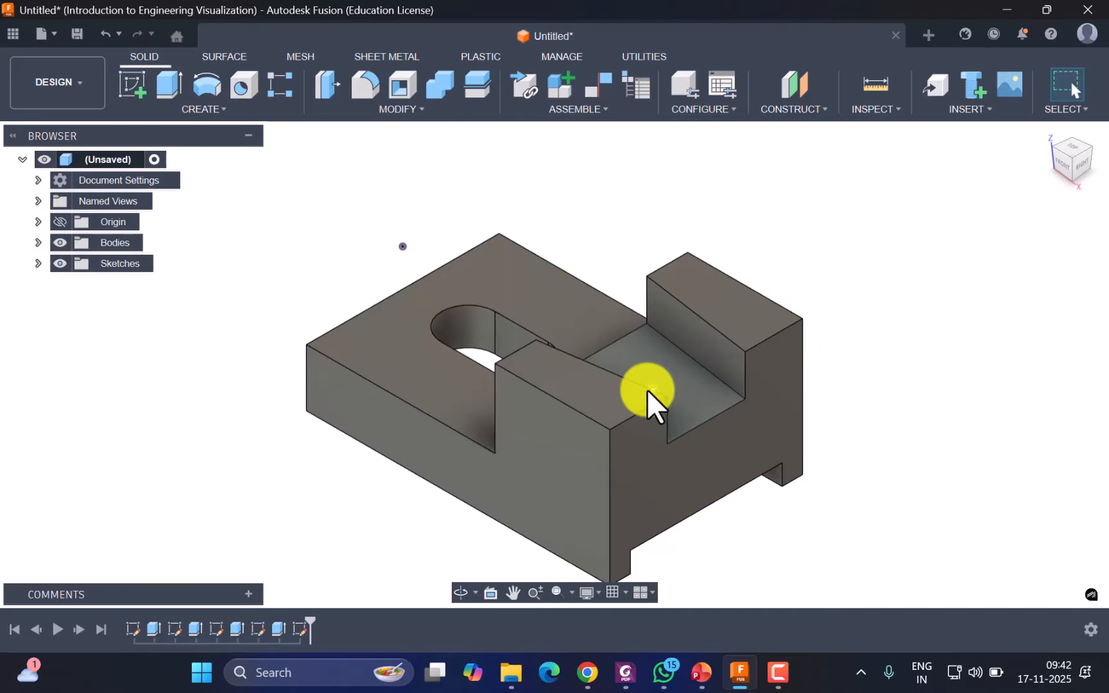
Create a simple hole of 7 mm diameter at the sketch point on the recess floor, with its extent set to All
left_click(240, 80)
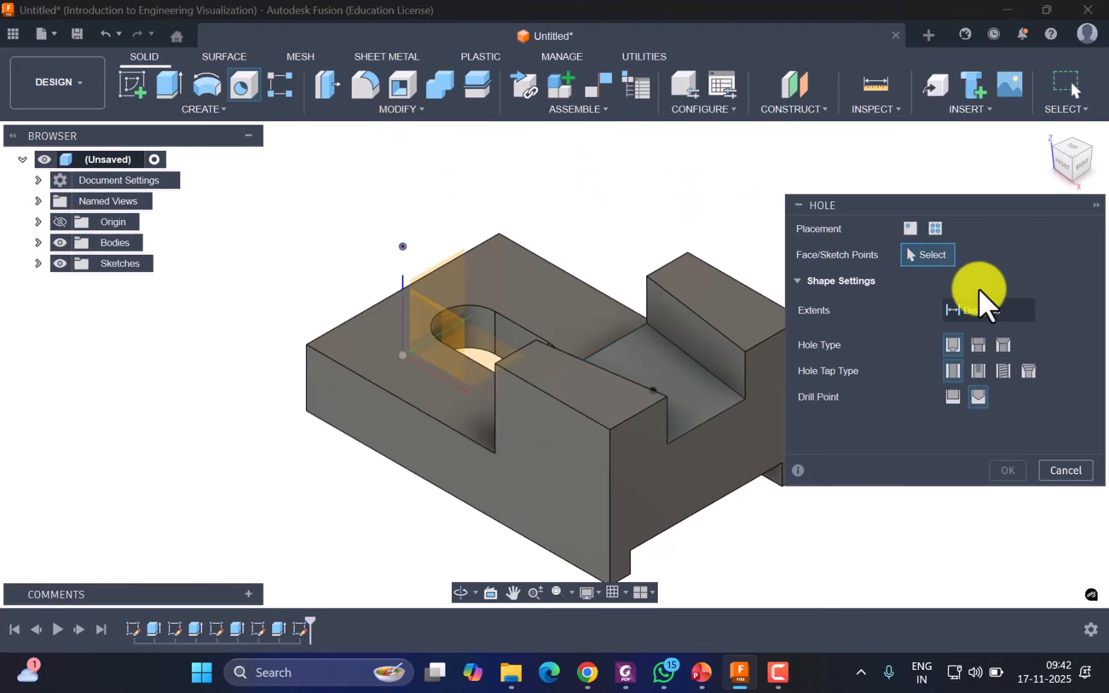
left_click(653, 389)
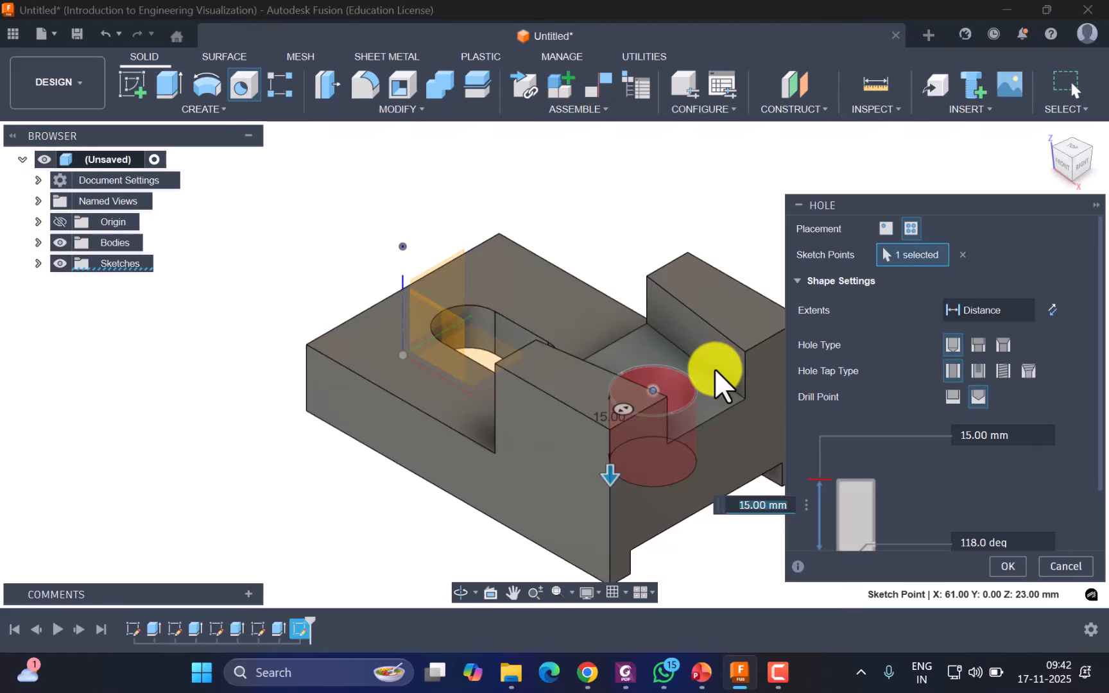
left_click(1028, 310)
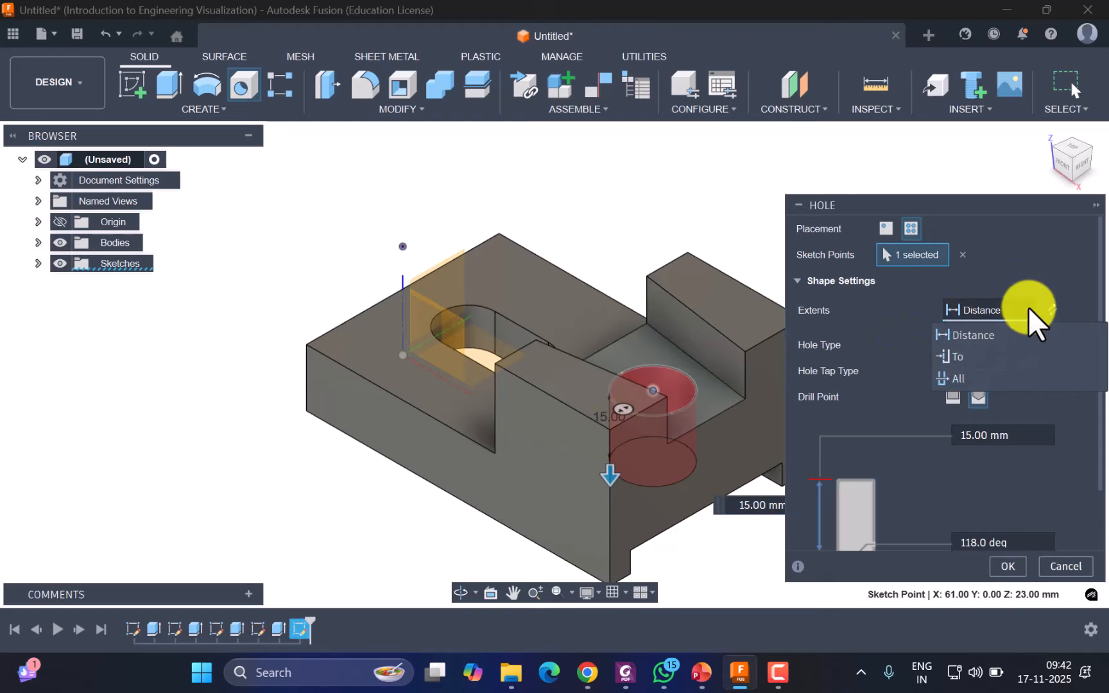
left_click(958, 330)
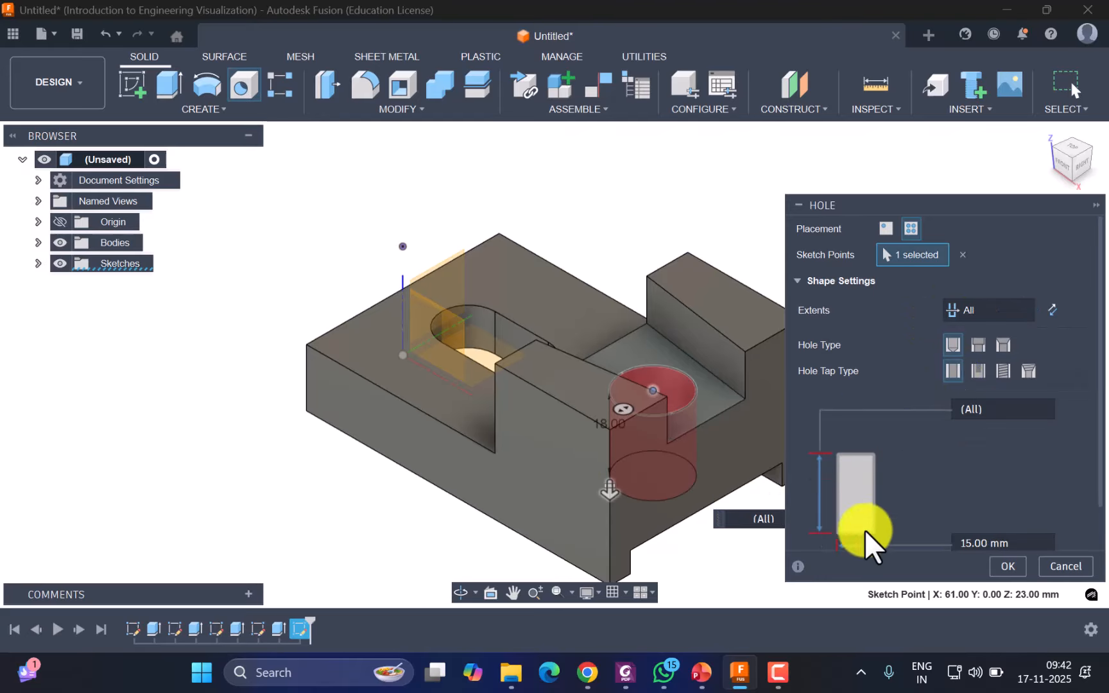
left_click(1003, 543)
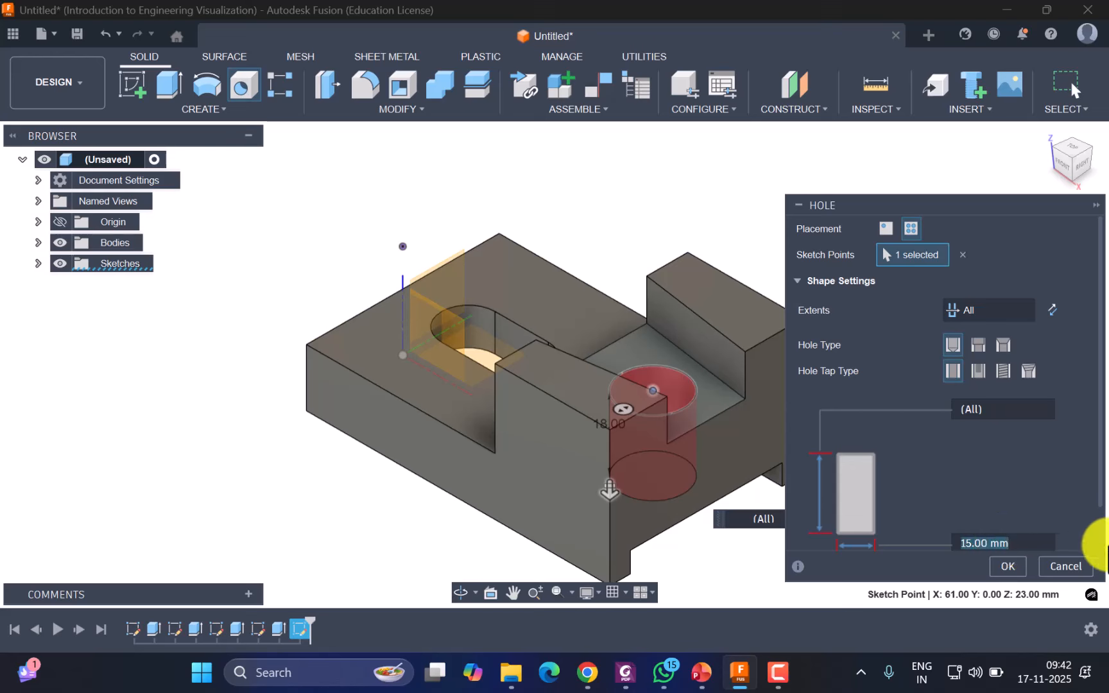
type("7")
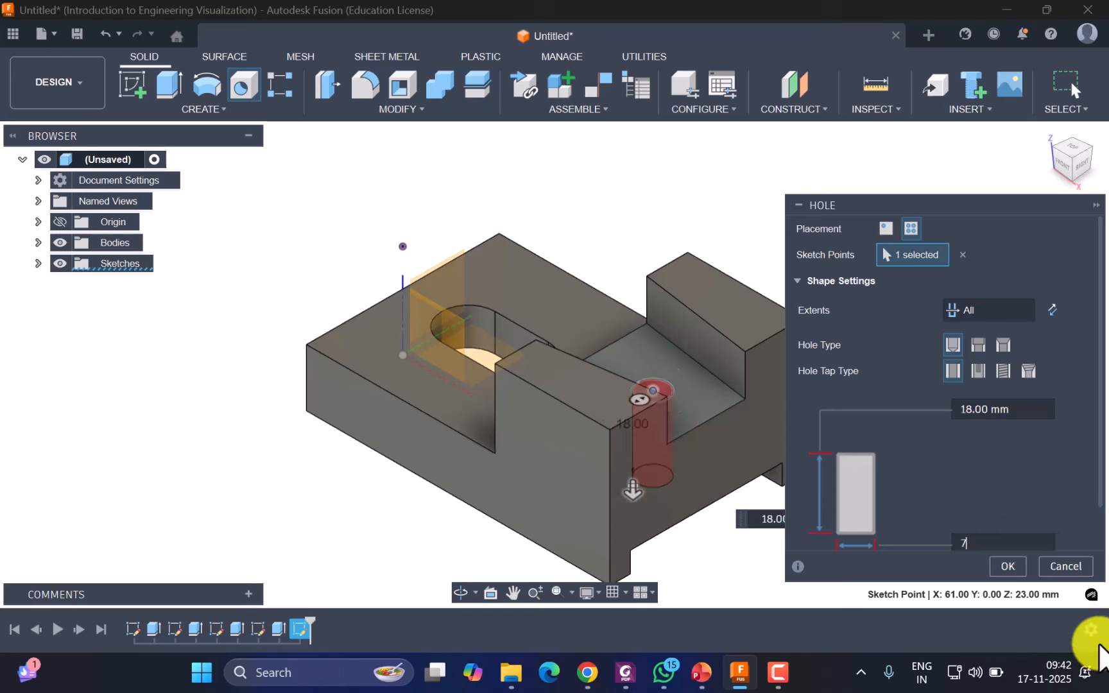
left_click(1014, 571)
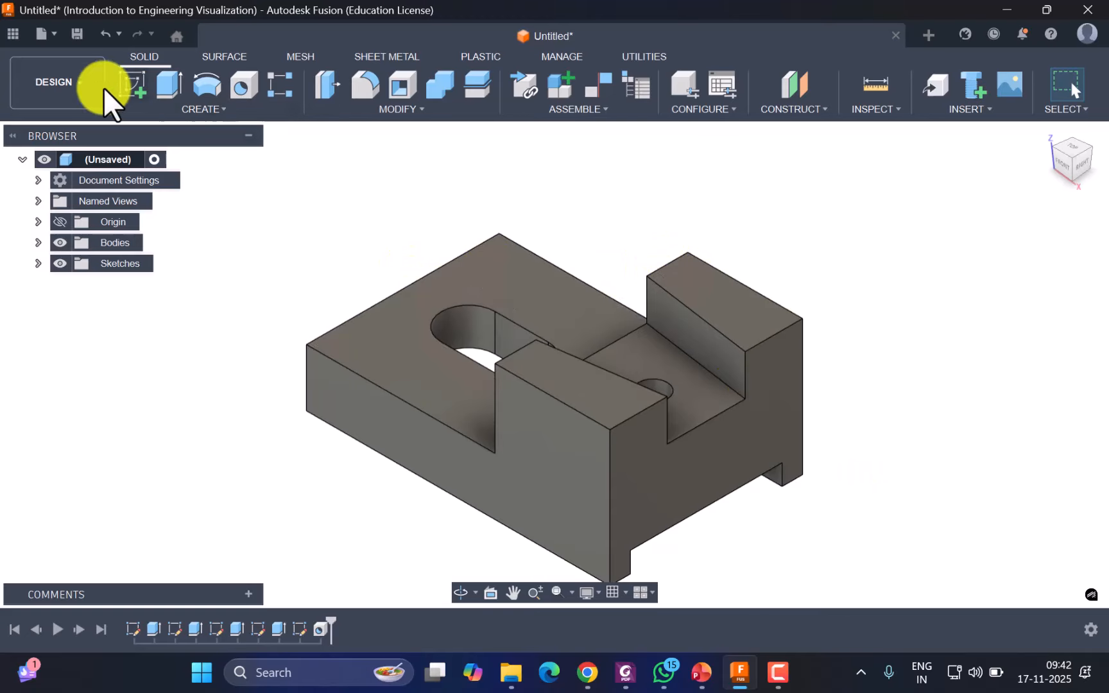
Start a new drawing from the design and save the design as "Exp 10_2 drawing" in EG class
scroll(748, 359, "down", 2)
scroll(748, 359, "up", 1)
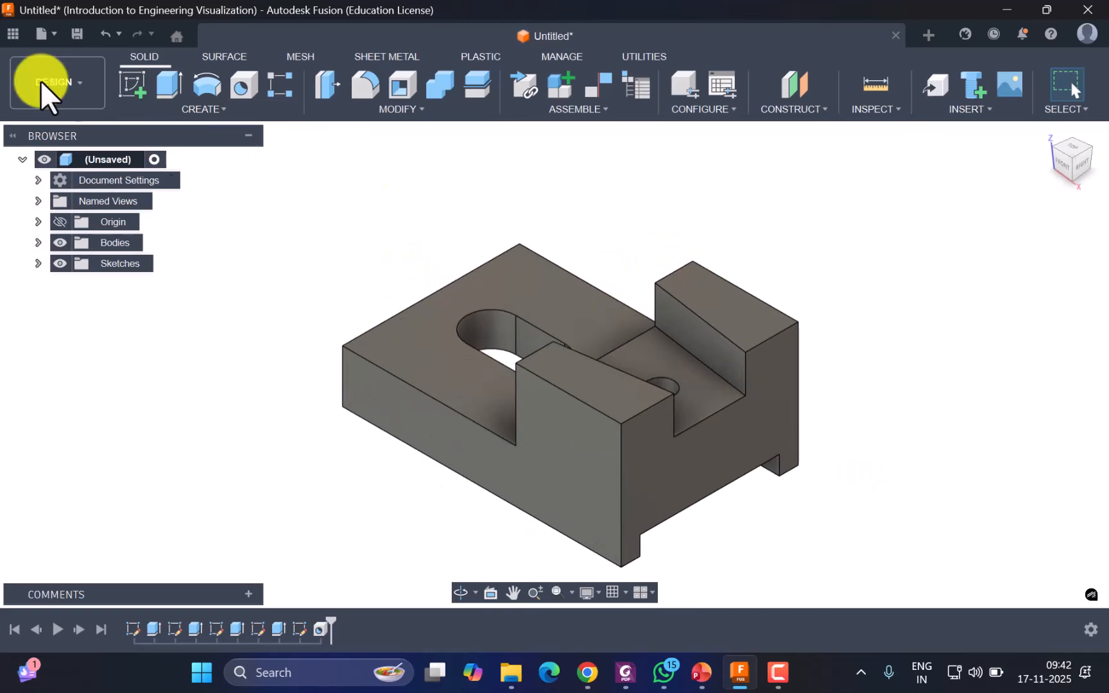
left_click(77, 82)
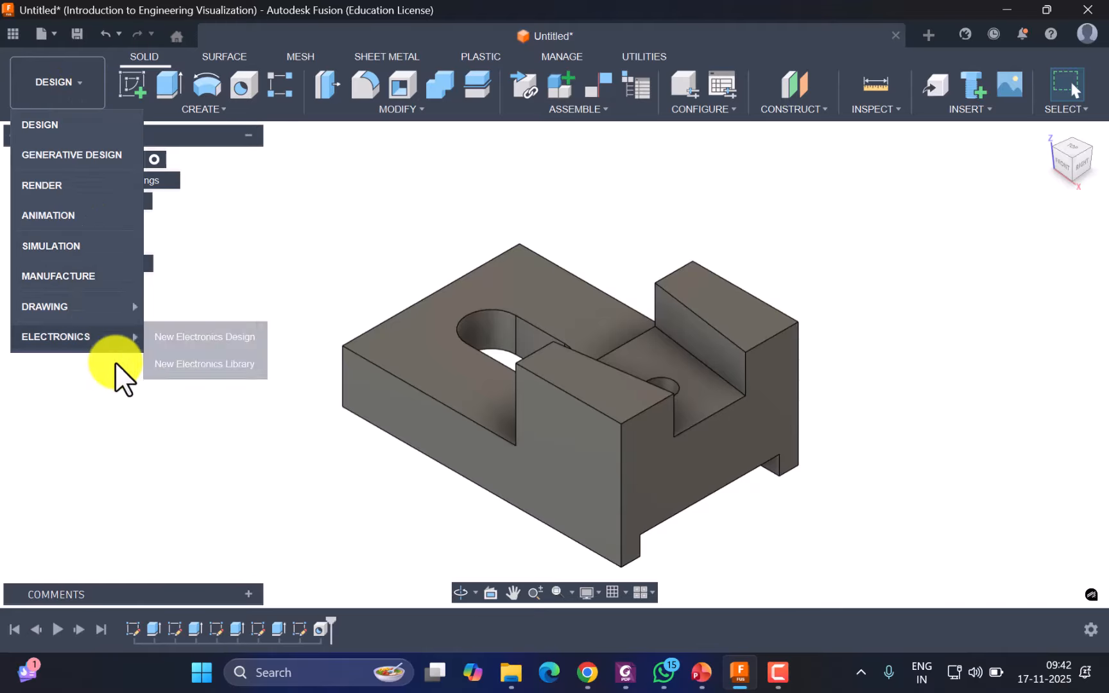
mouse_move(78, 303)
left_click(200, 305)
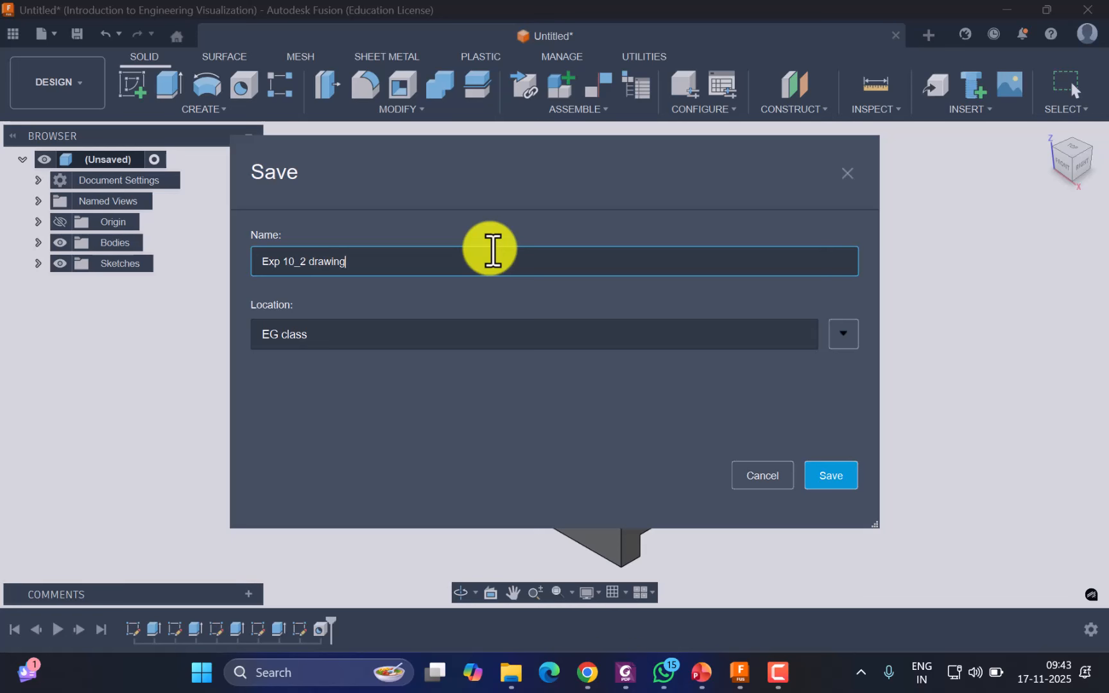
left_click(842, 475)
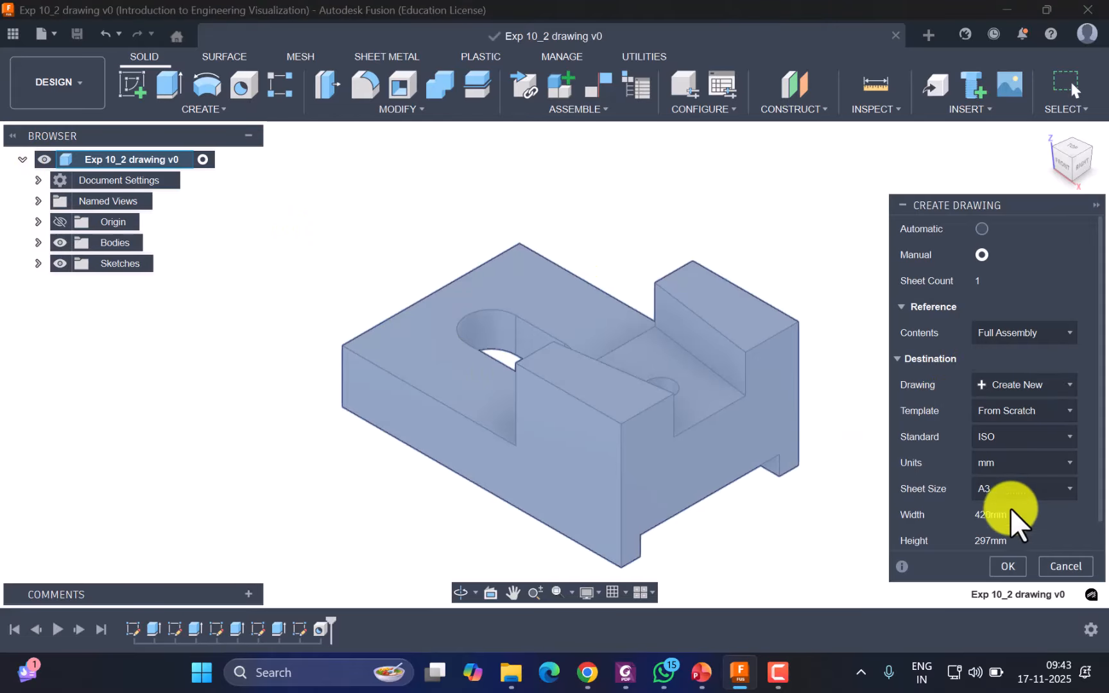
Create the manual ISO drawing in mm from scratch with the sheet size set to A4
left_click(1041, 492)
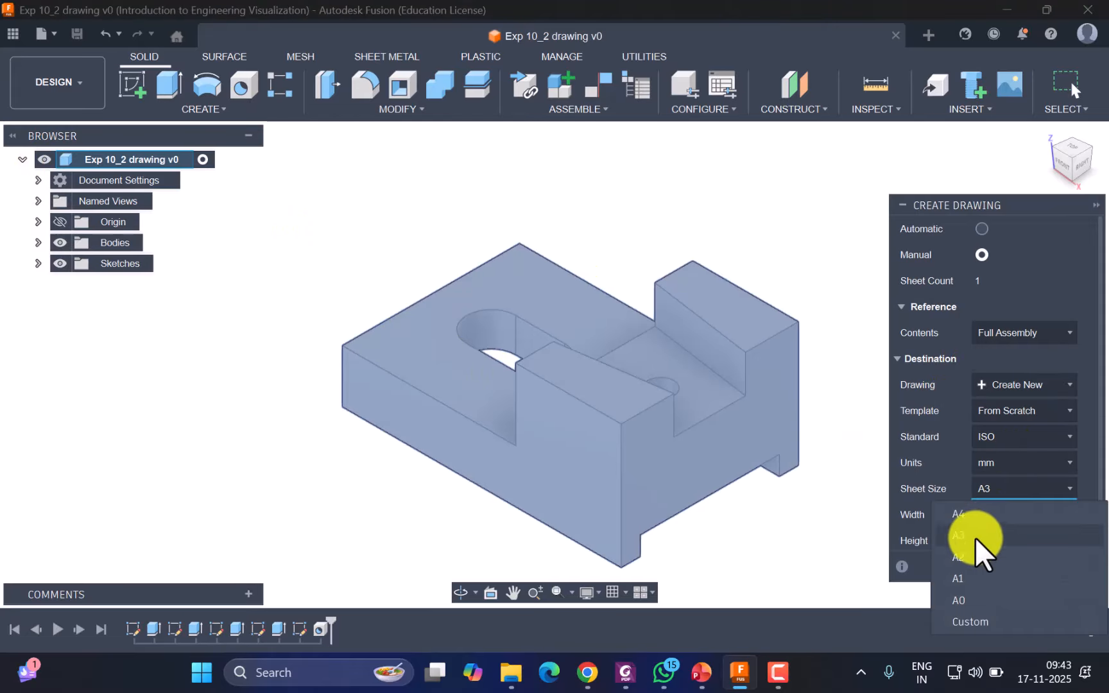
left_click(963, 519)
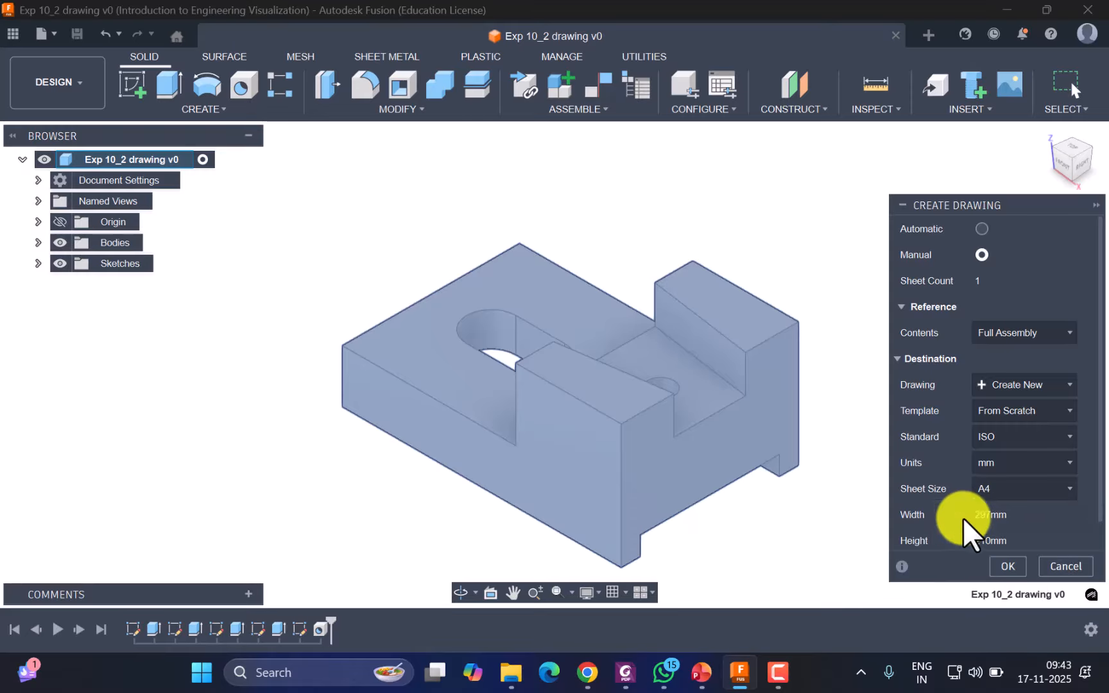
left_click(1007, 566)
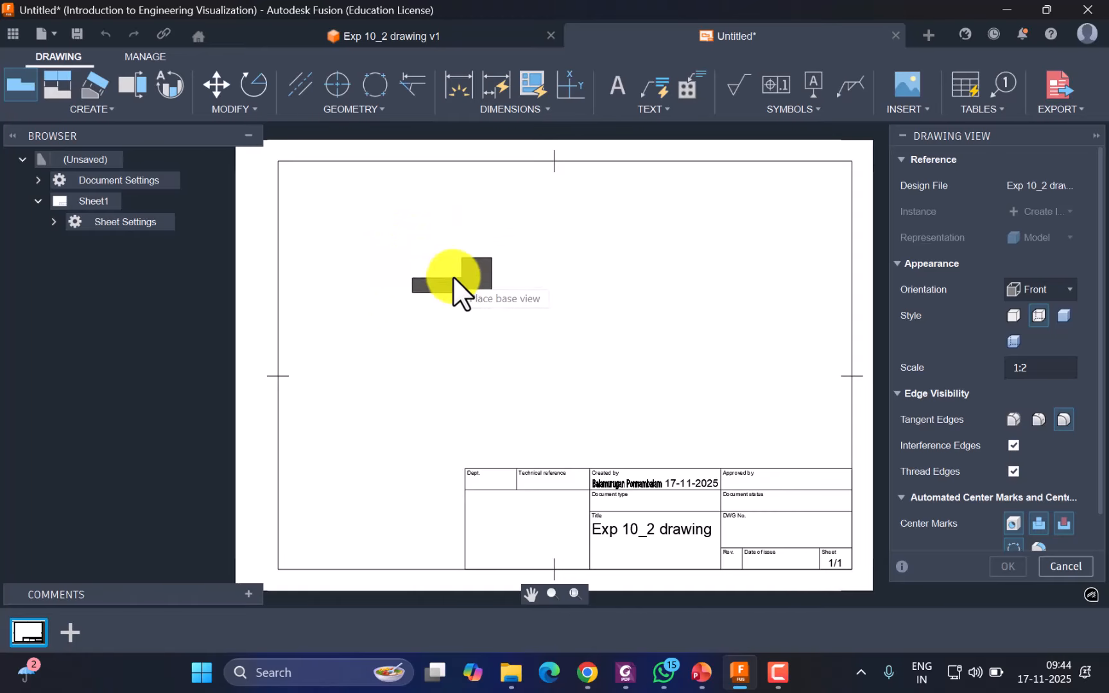
Place a base view with TOP orientation at 1:1 scale on the sheet, just above and left of the title block
left_click(1064, 289)
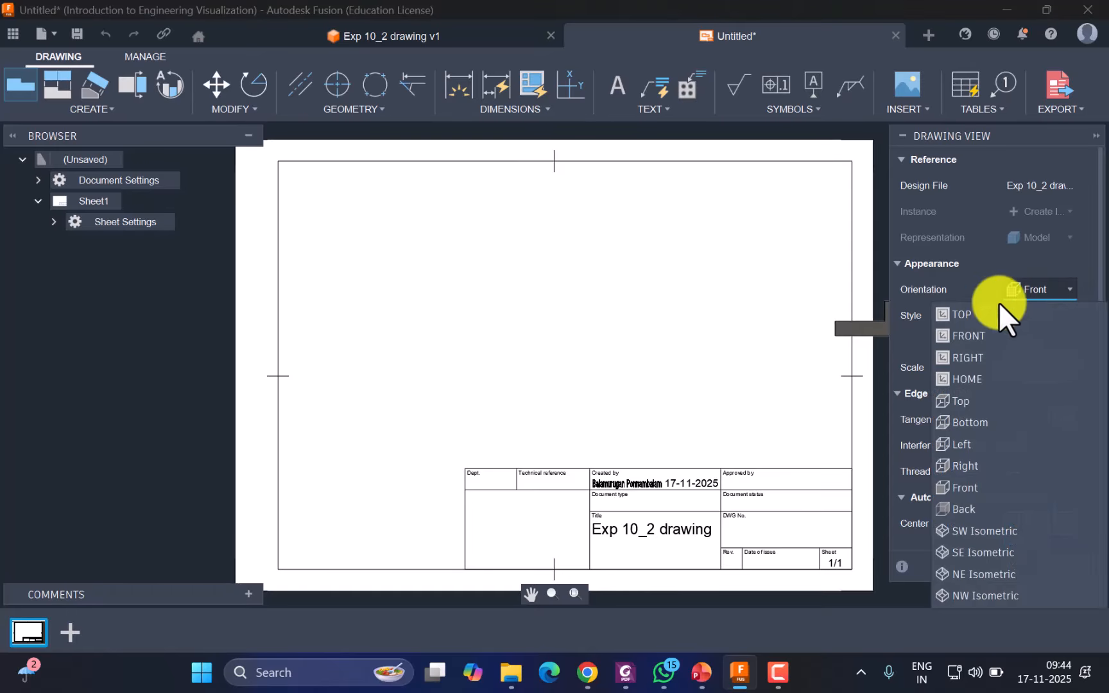
left_click(963, 315)
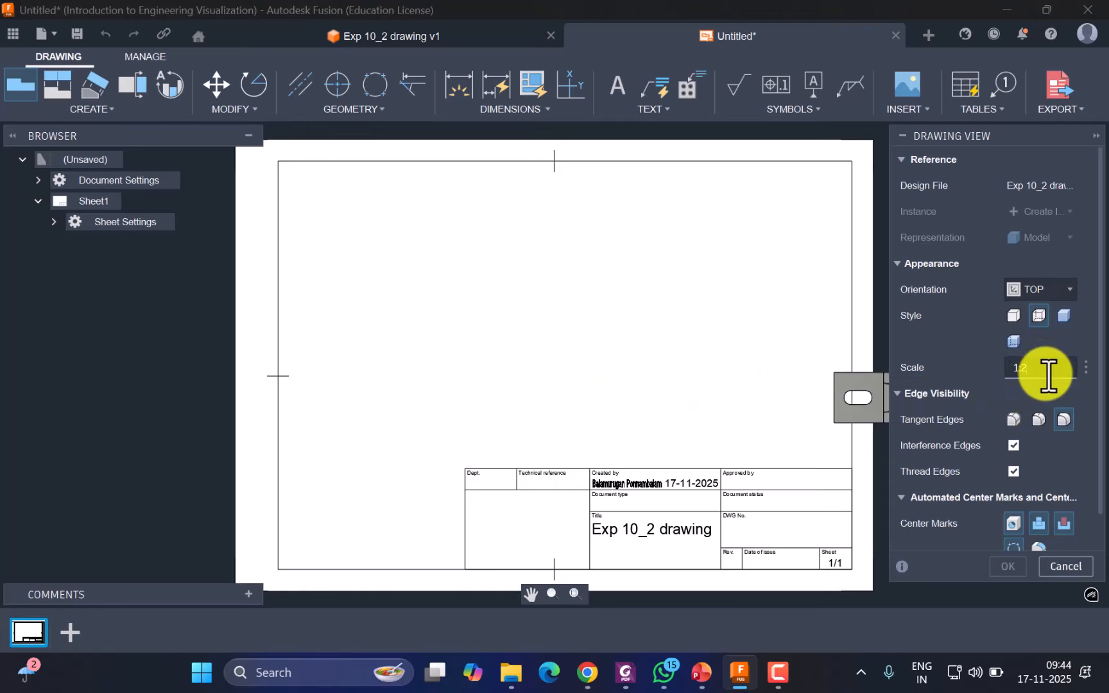
key("BackSpace")
type("1")
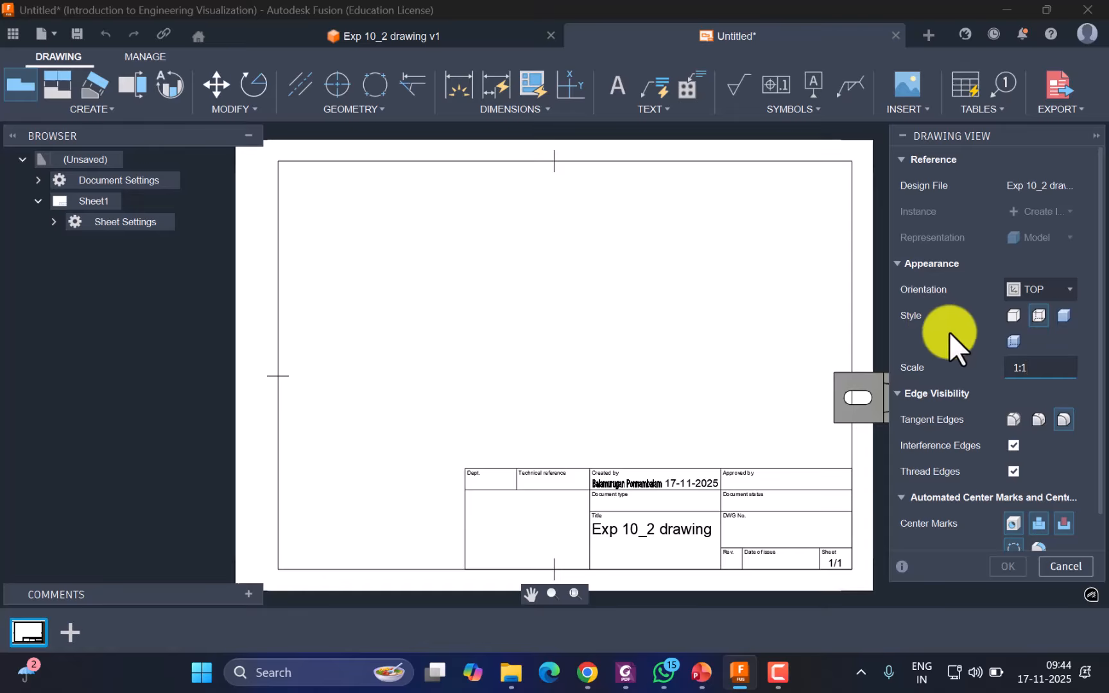
left_click(1028, 284)
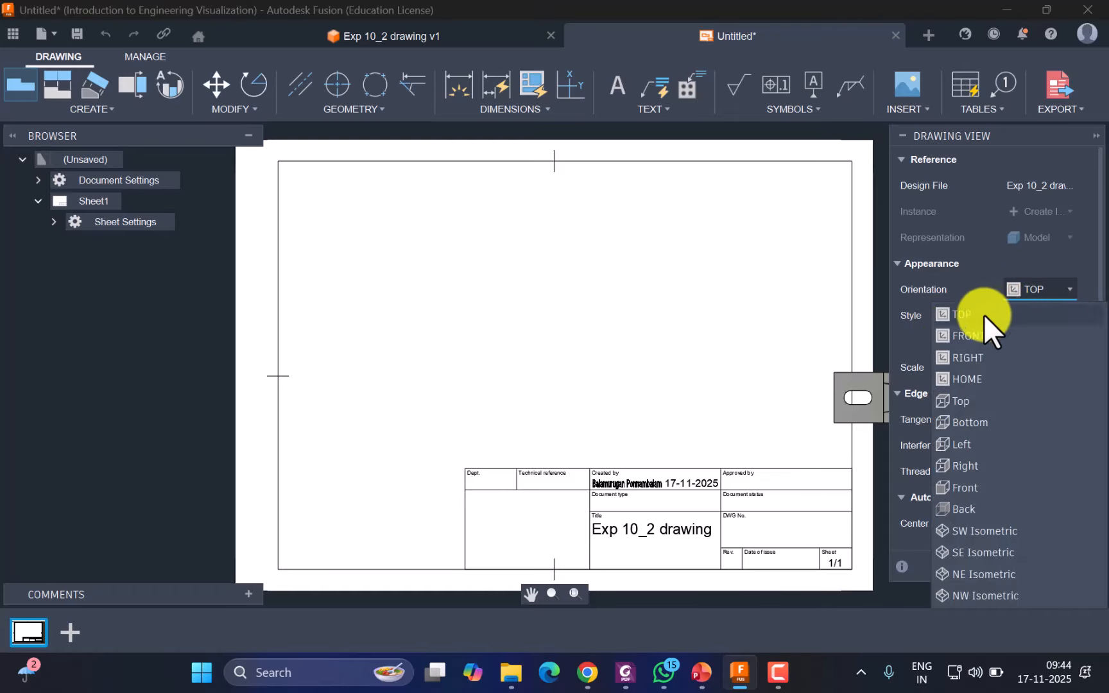
left_click(465, 376)
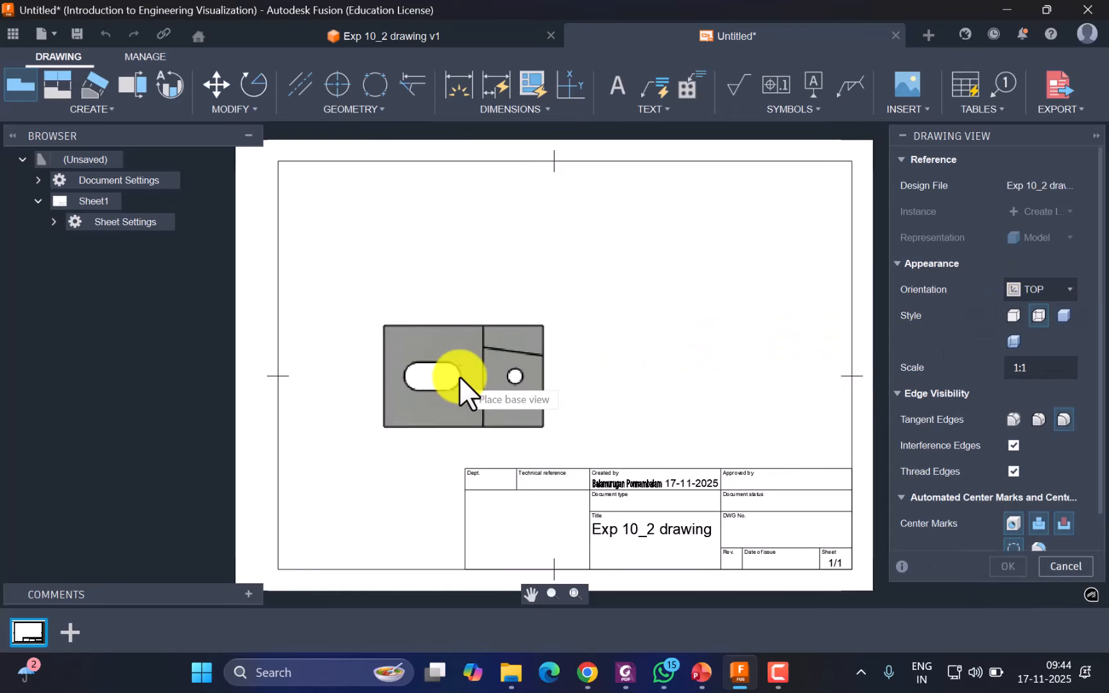
left_click(411, 381)
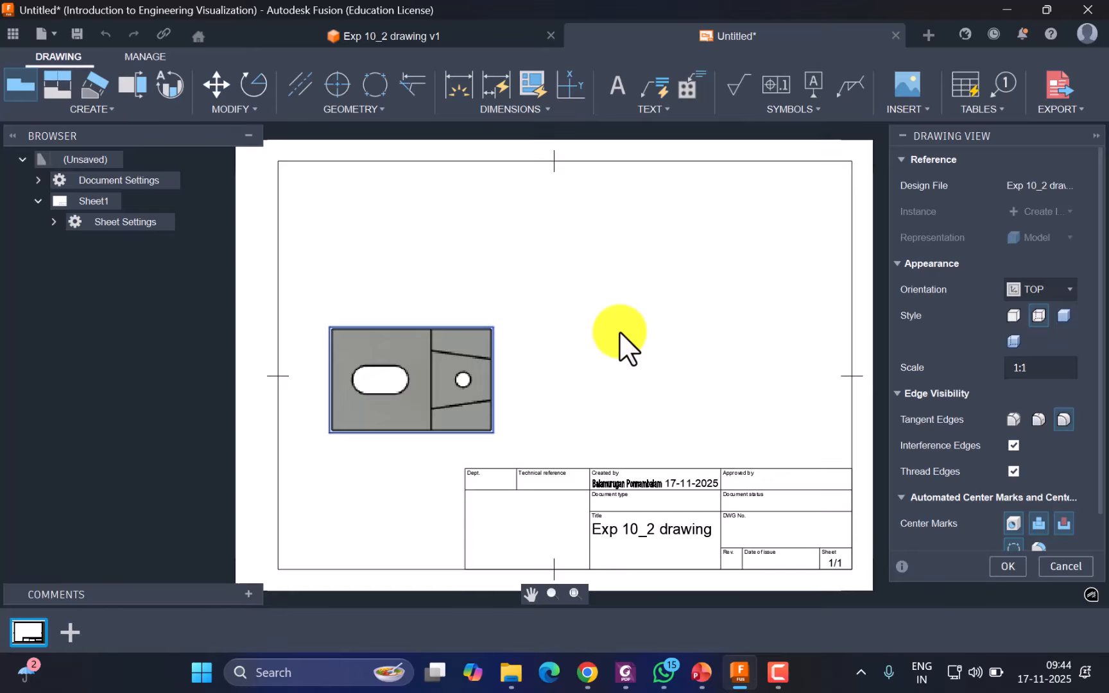
key("Return")
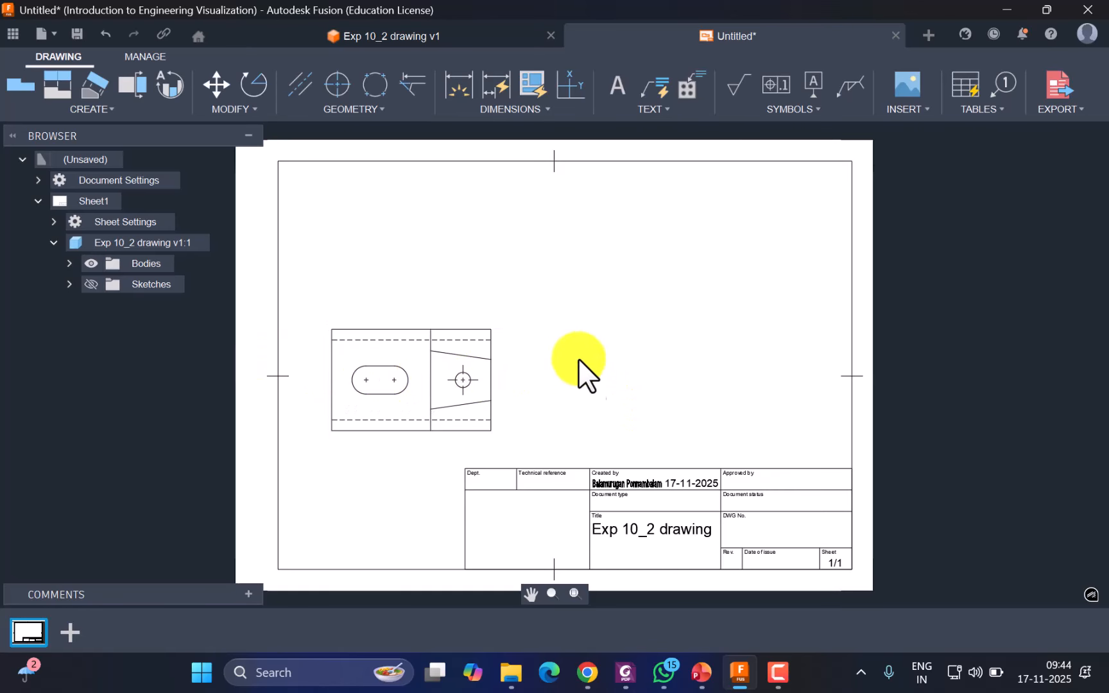
Create full section view A-A along the top view's horizontal centreline through the slot and hole, and place it directly above that view
left_click(111, 107)
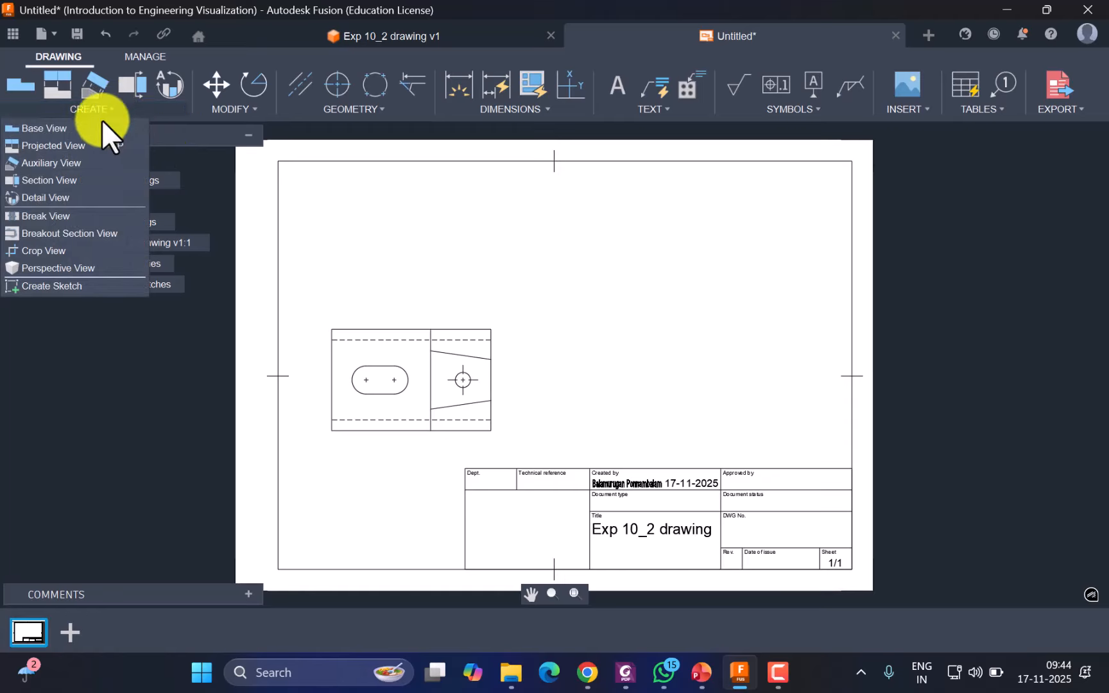
left_click(61, 181)
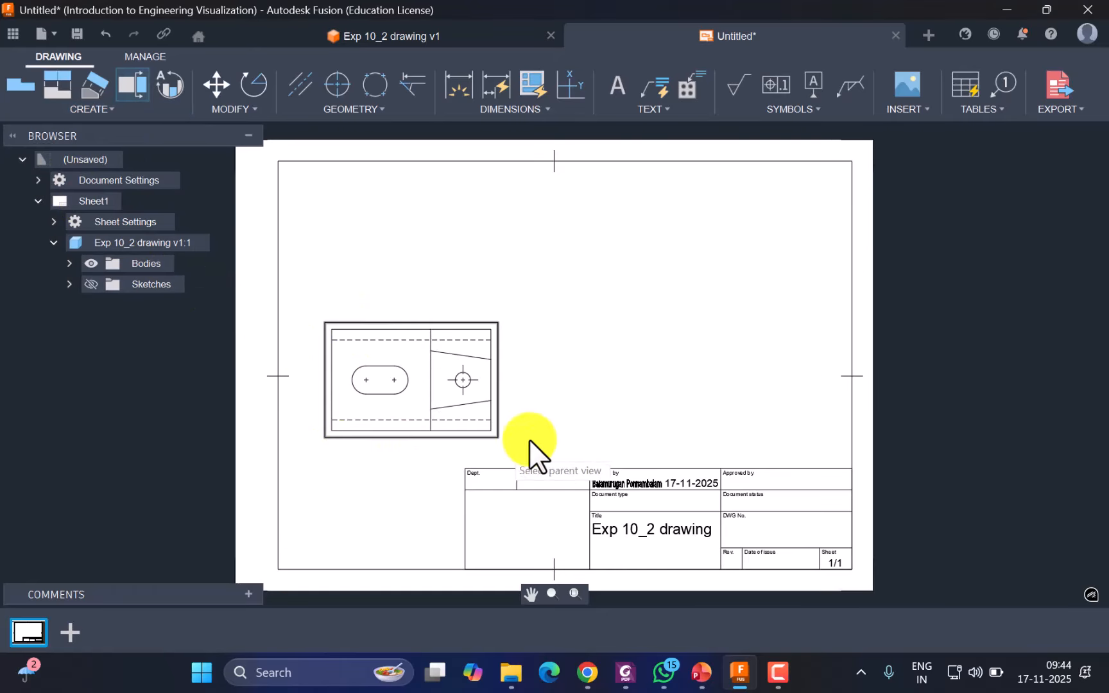
left_click(352, 330)
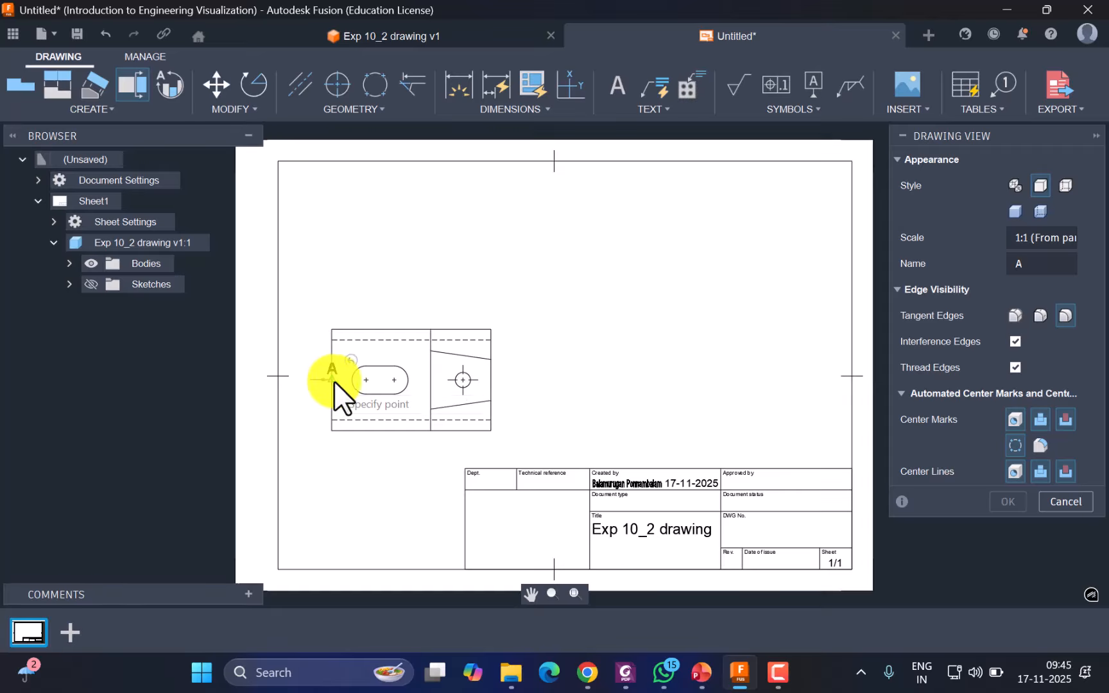
left_click(332, 380)
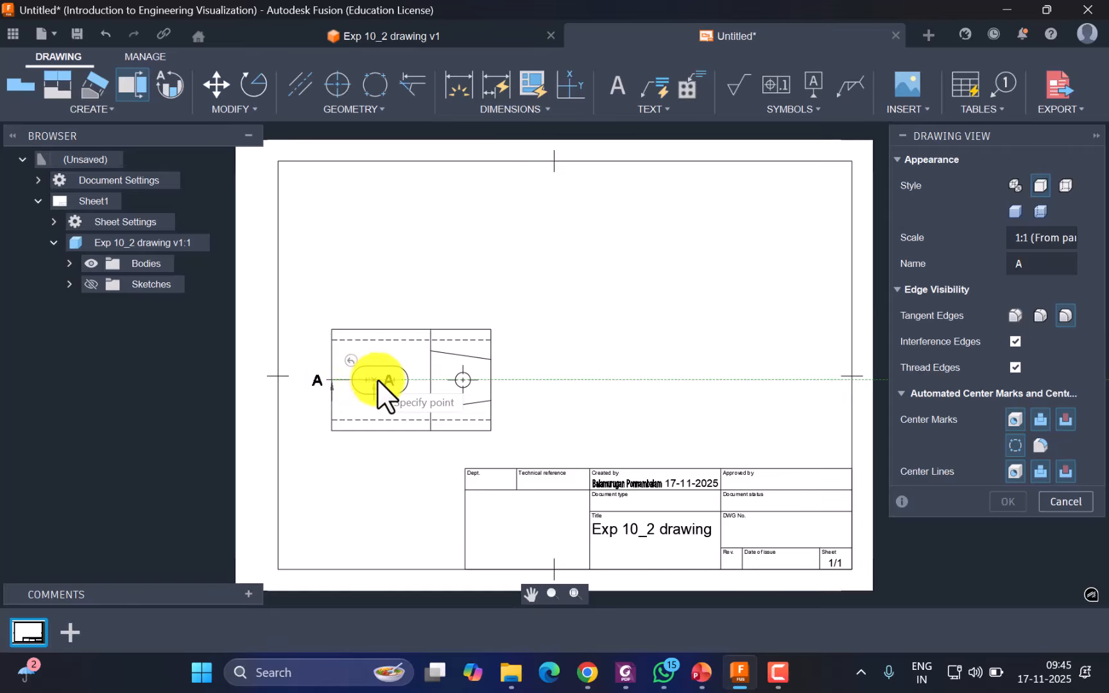
left_click(491, 381)
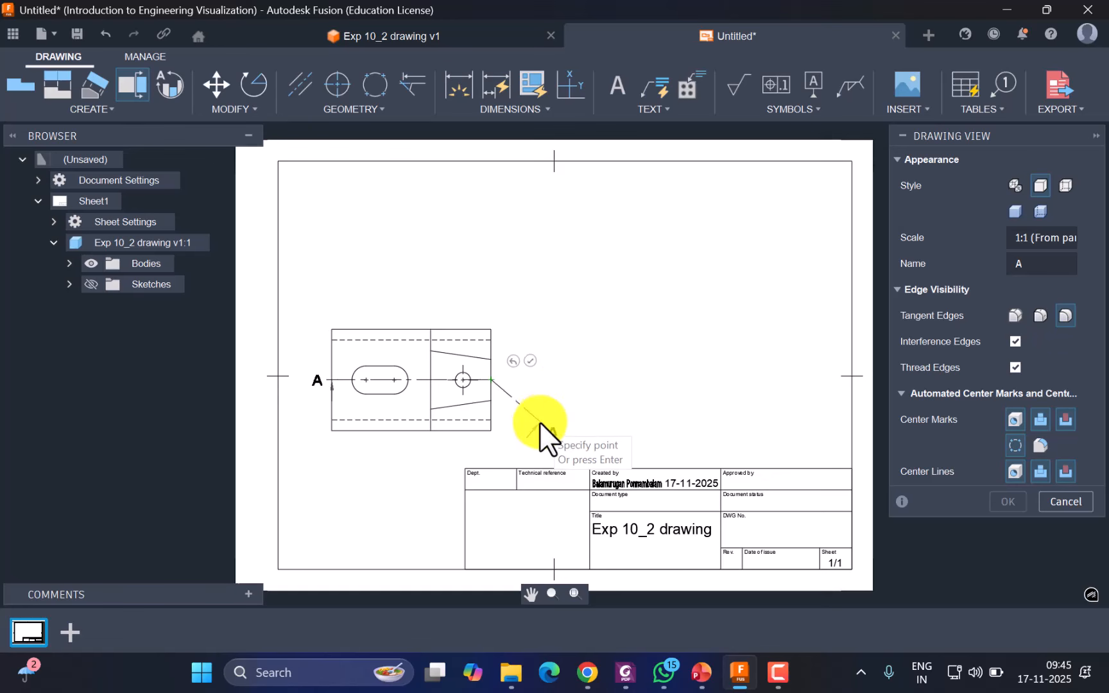
key("Return")
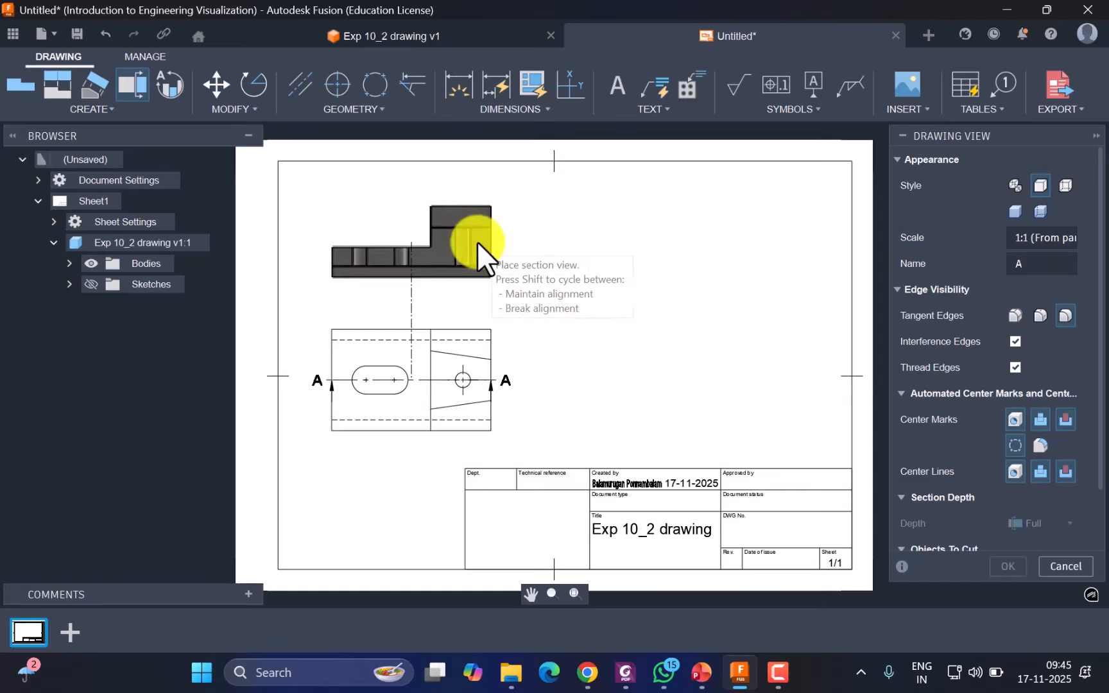
left_click(476, 242)
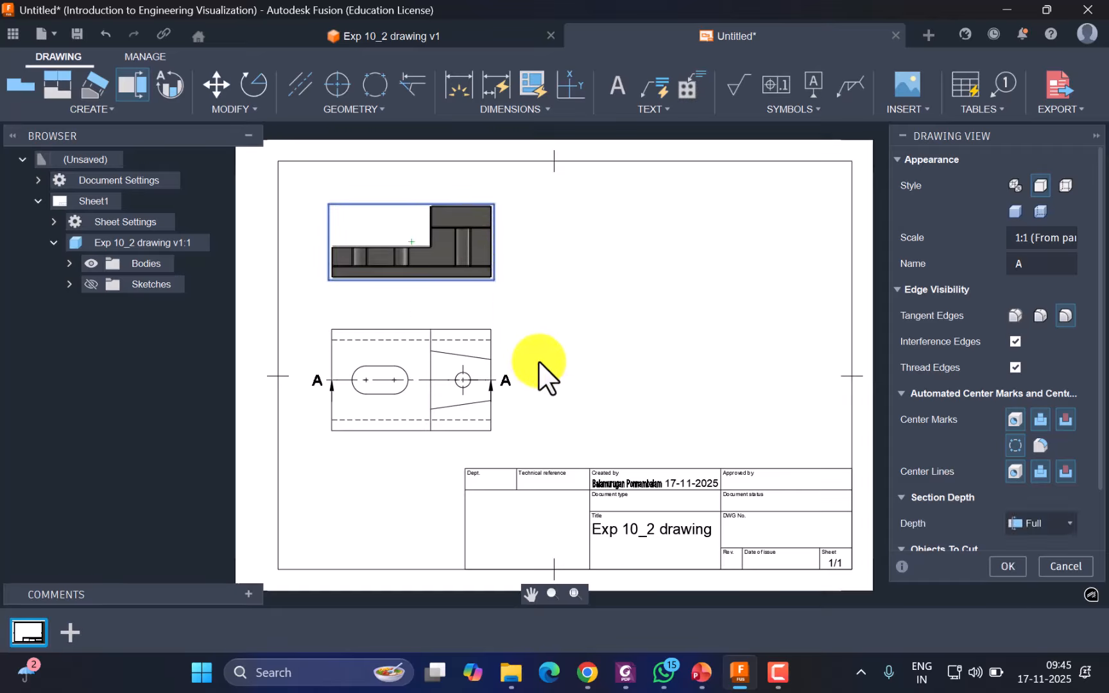
key("Return")
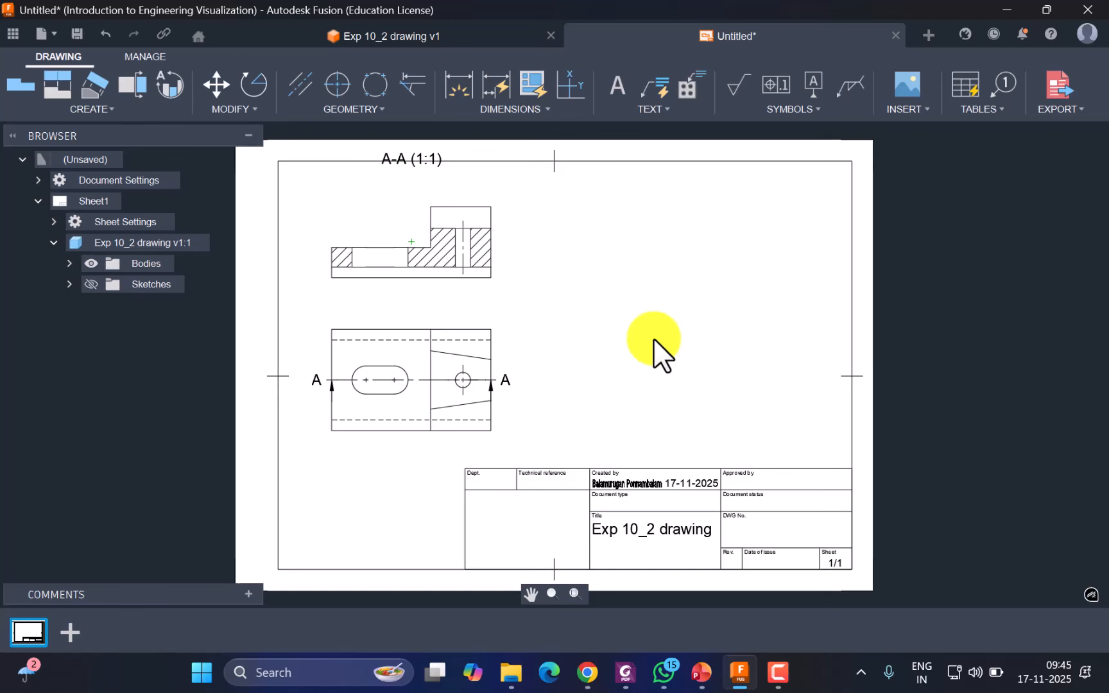
Project an isometric view from section A-A and place it in the empty area above the title block
left_click(58, 82)
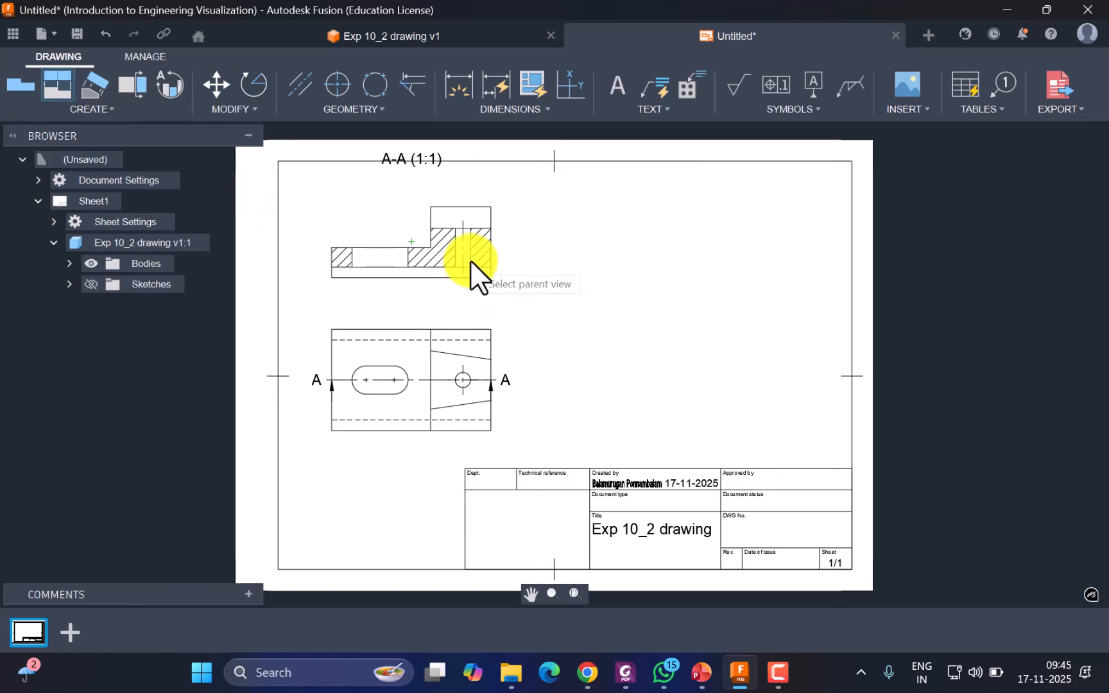
left_click(423, 238)
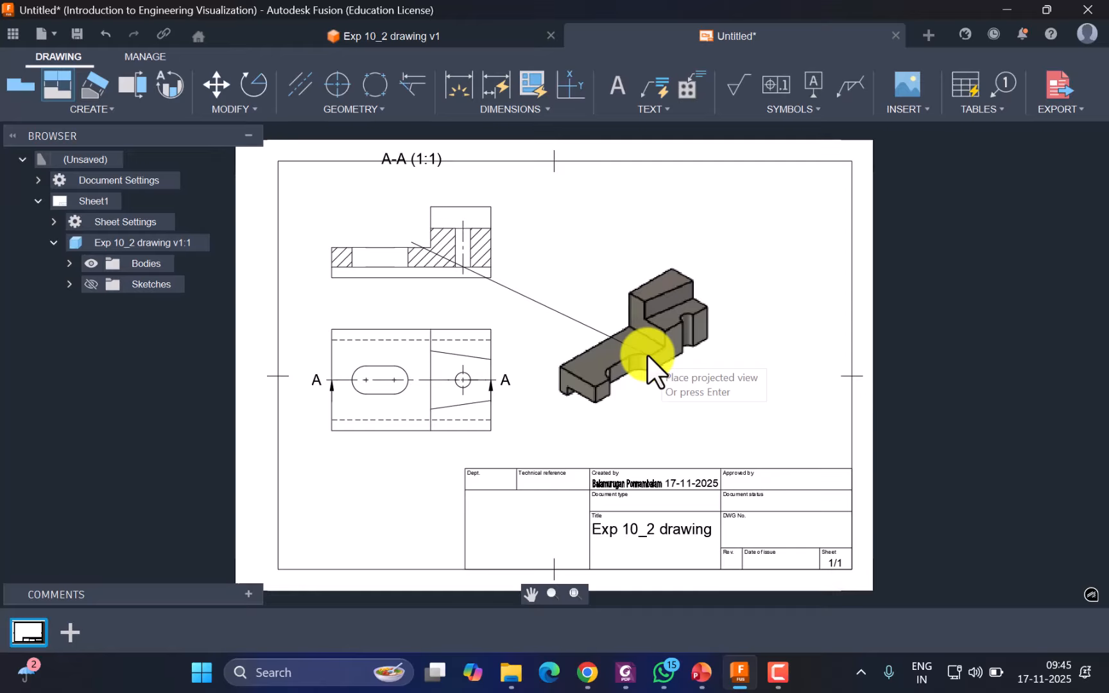
left_click(647, 356)
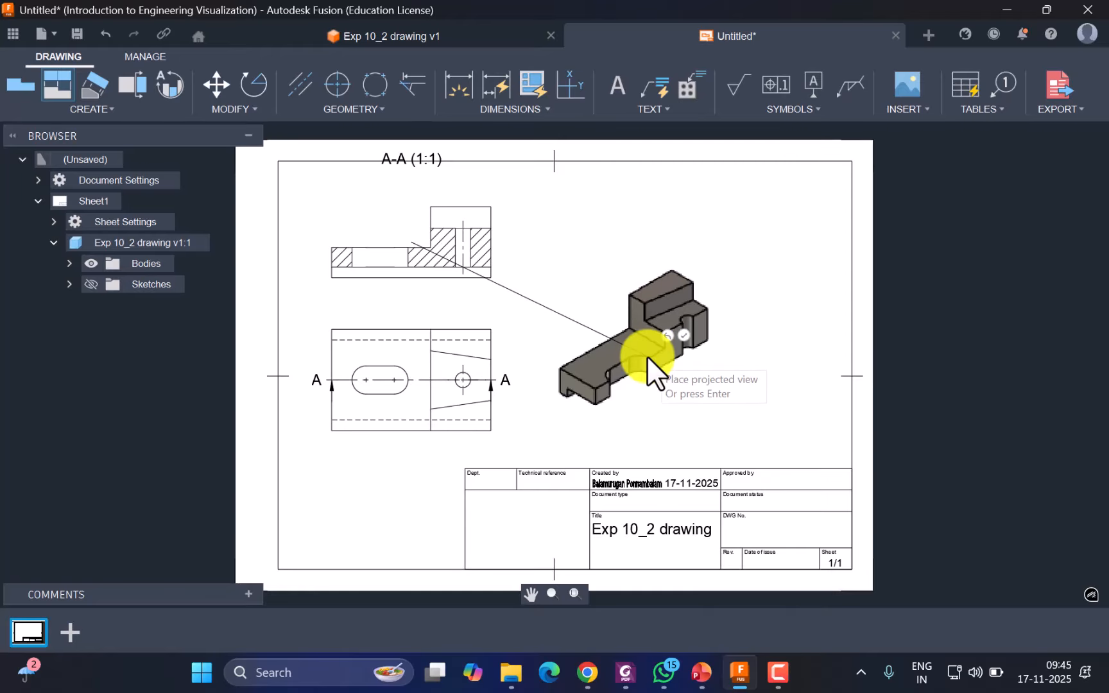
key("Return")
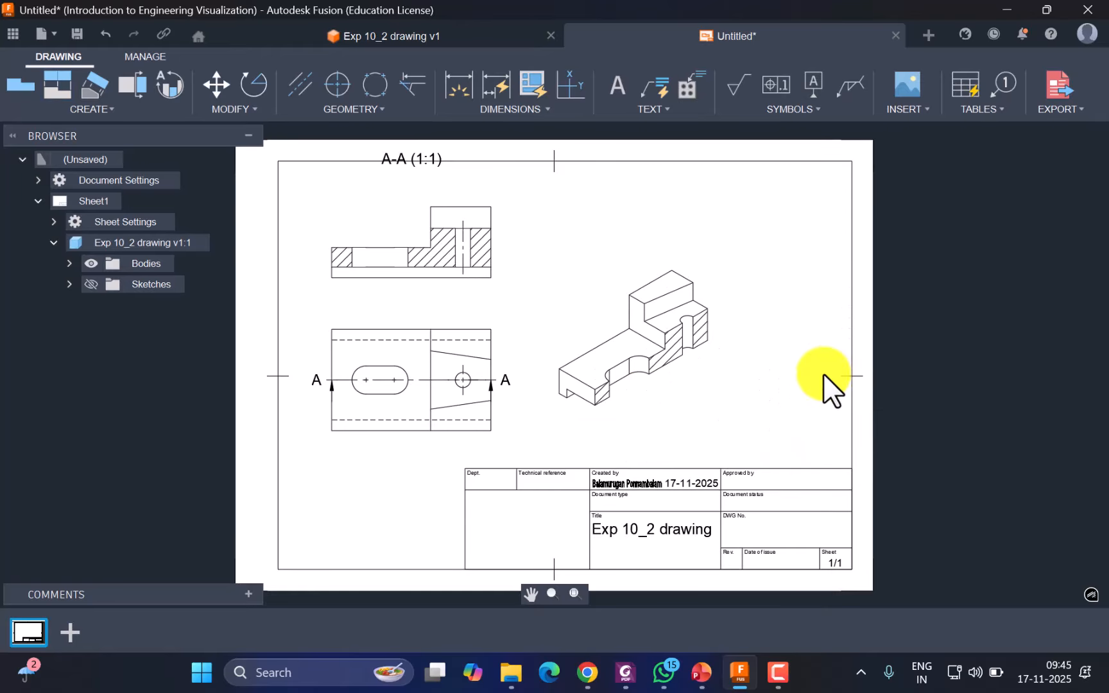